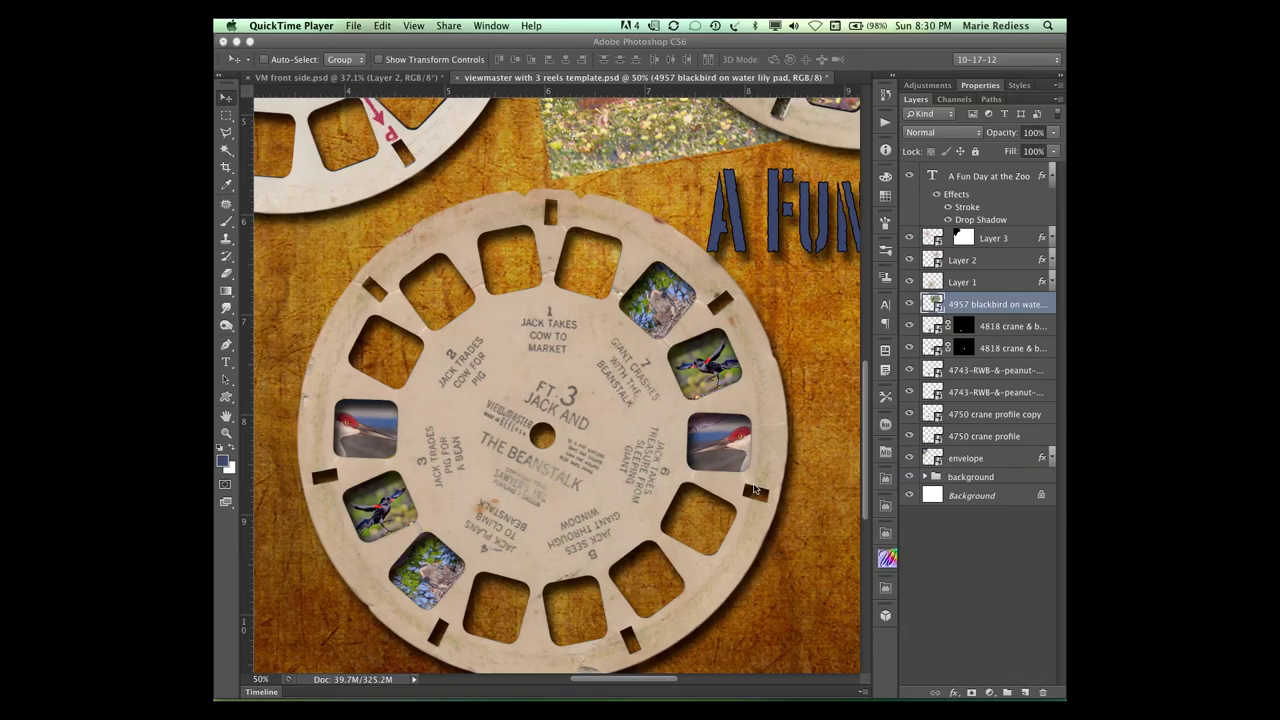
- Pan to the MG-3 reel and drag the blackbird-on-lily-pad photo layer under it
{"action": "left_click", "coordinate": [786, 193]}
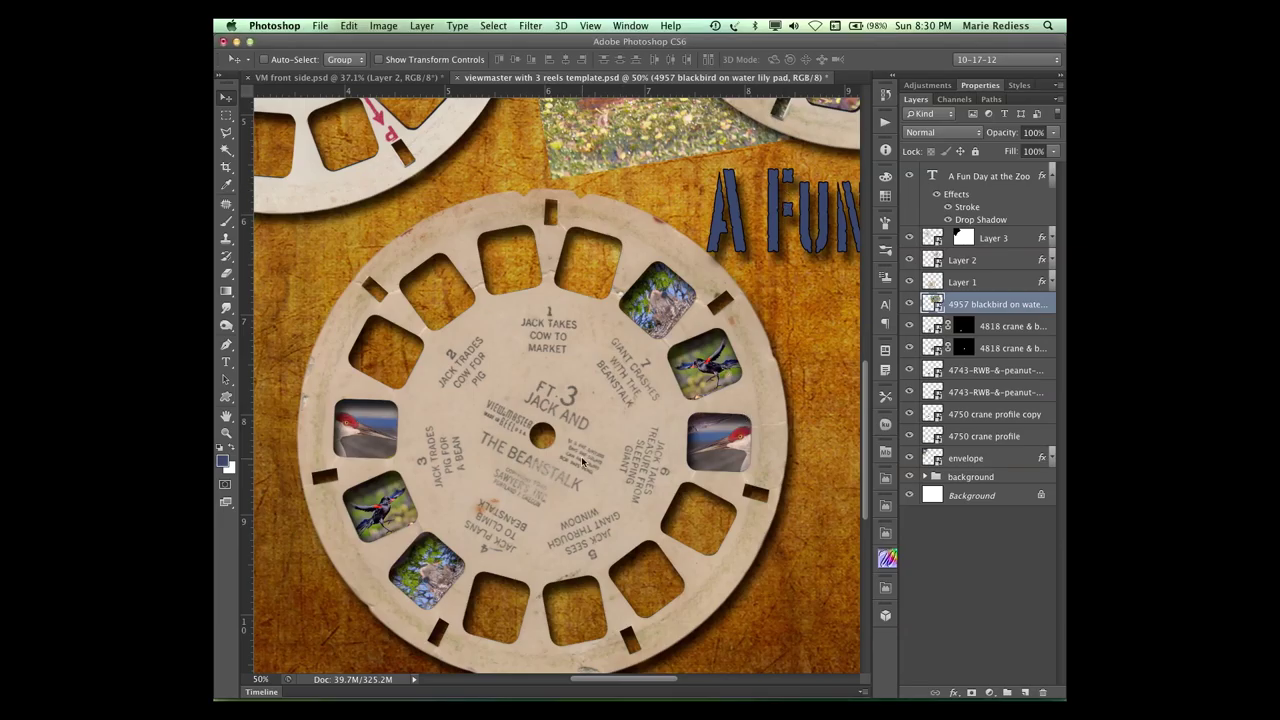
{"action": "left_click_drag", "start_coordinate": [794, 323], "coordinate": [460, 600]}
{"action": "left_click_drag", "start_coordinate": [690, 290], "coordinate": [692, 436]}
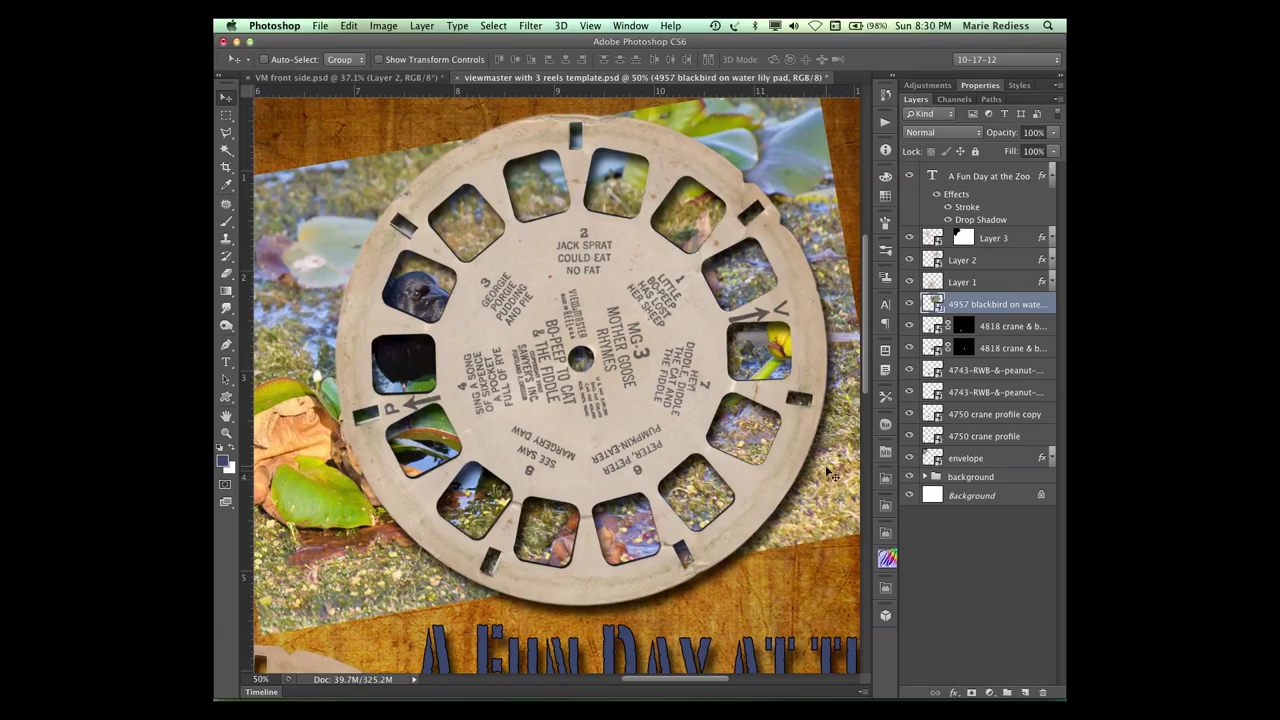
{"action": "left_click_drag", "start_coordinate": [832, 475], "coordinate": [820, 469]}
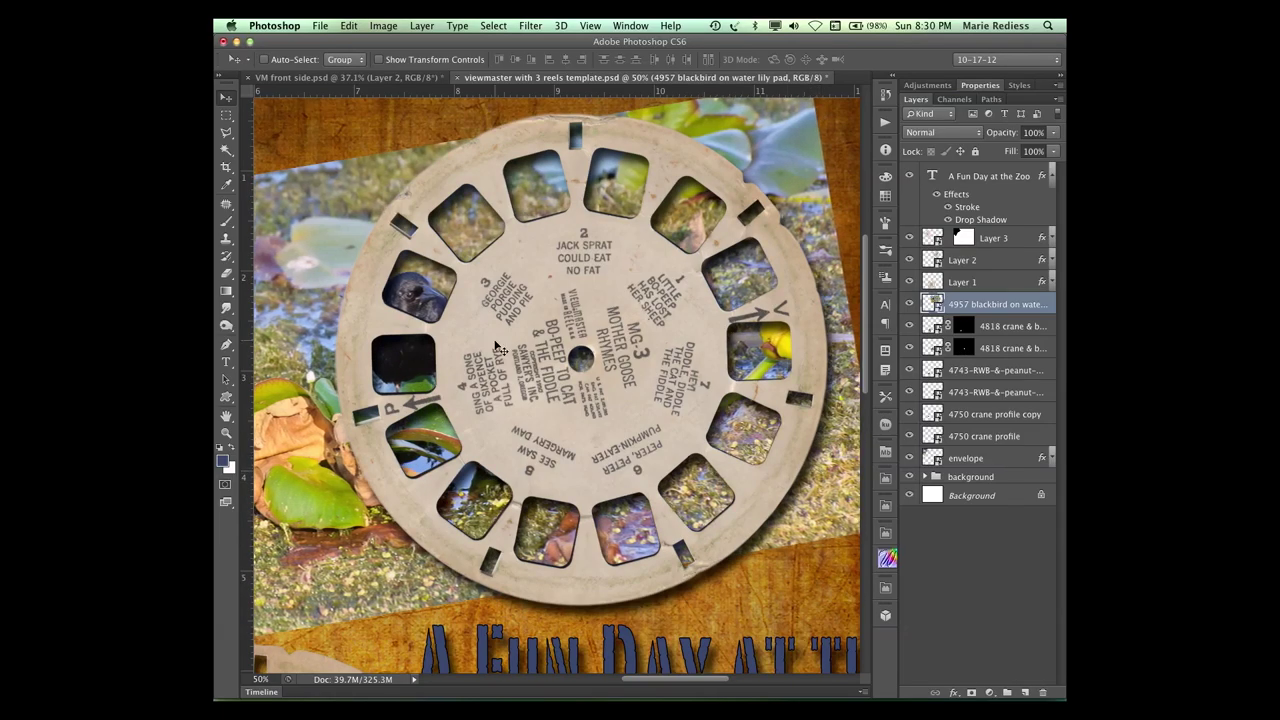
- Give the blackbird photo a black layer mask, then paint it back into two upper-right MG-3 slots
{"action": "left_click", "coordinate": [970, 694], "text": "alt"}
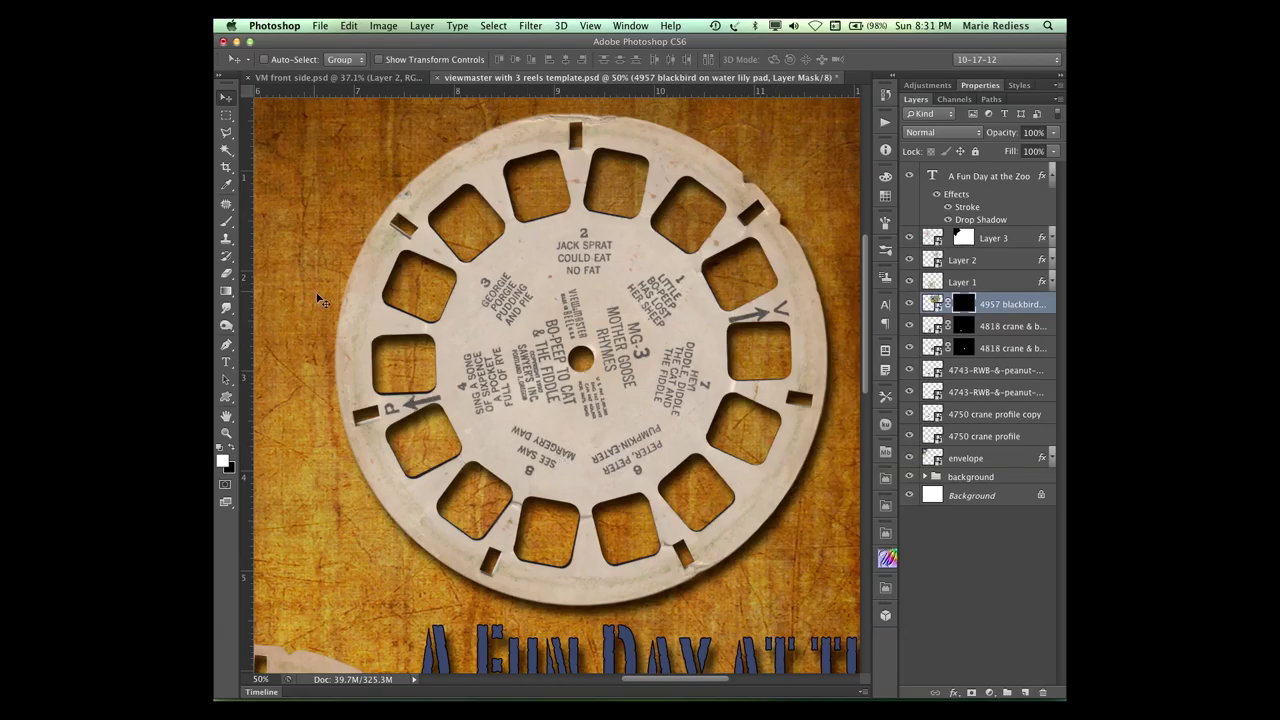
{"action": "key", "text": "b"}
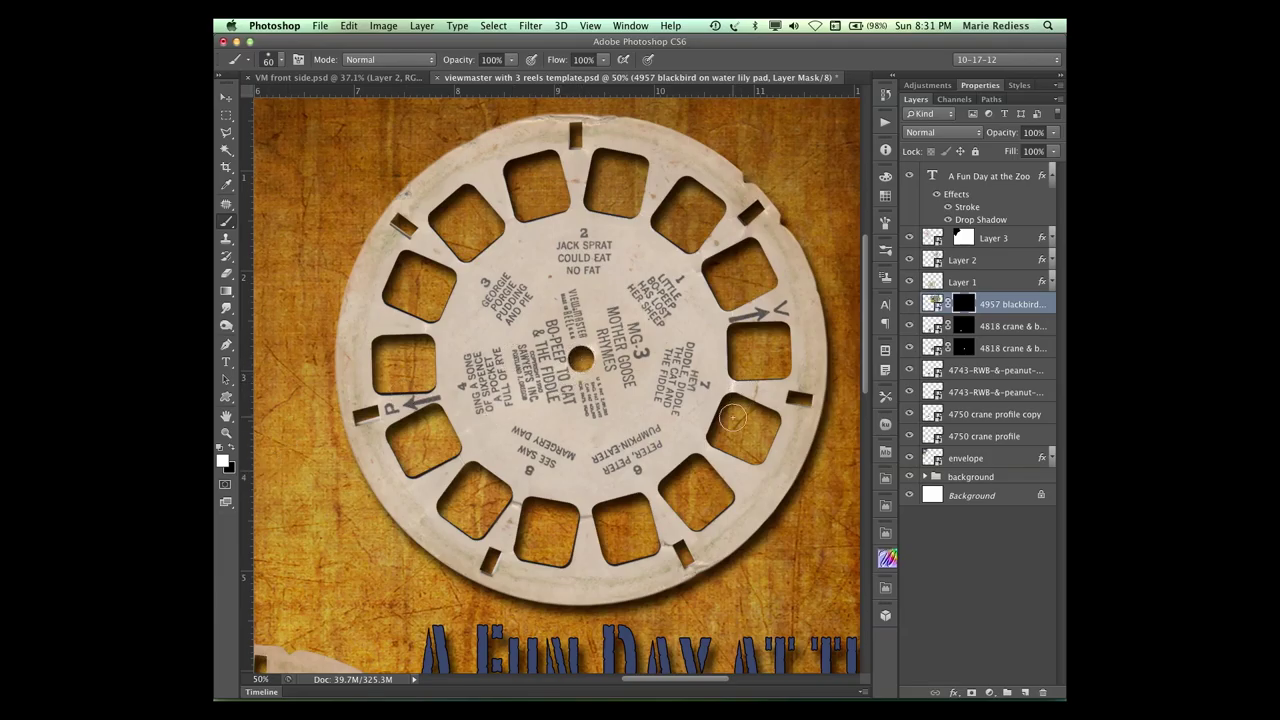
{"action": "mouse_move", "coordinate": [731, 407]}
{"action": "left_mouse_down"}
{"action": "mouse_move", "coordinate": [722, 433]}
{"action": "mouse_move", "coordinate": [760, 455]}
{"action": "mouse_move", "coordinate": [745, 445]}
{"action": "mouse_move", "coordinate": [768, 422]}
{"action": "mouse_move", "coordinate": [762, 440]}
{"action": "mouse_move", "coordinate": [738, 402]}
{"action": "mouse_move", "coordinate": [720, 432]}
{"action": "mouse_move", "coordinate": [755, 452]}
{"action": "left_mouse_up"}
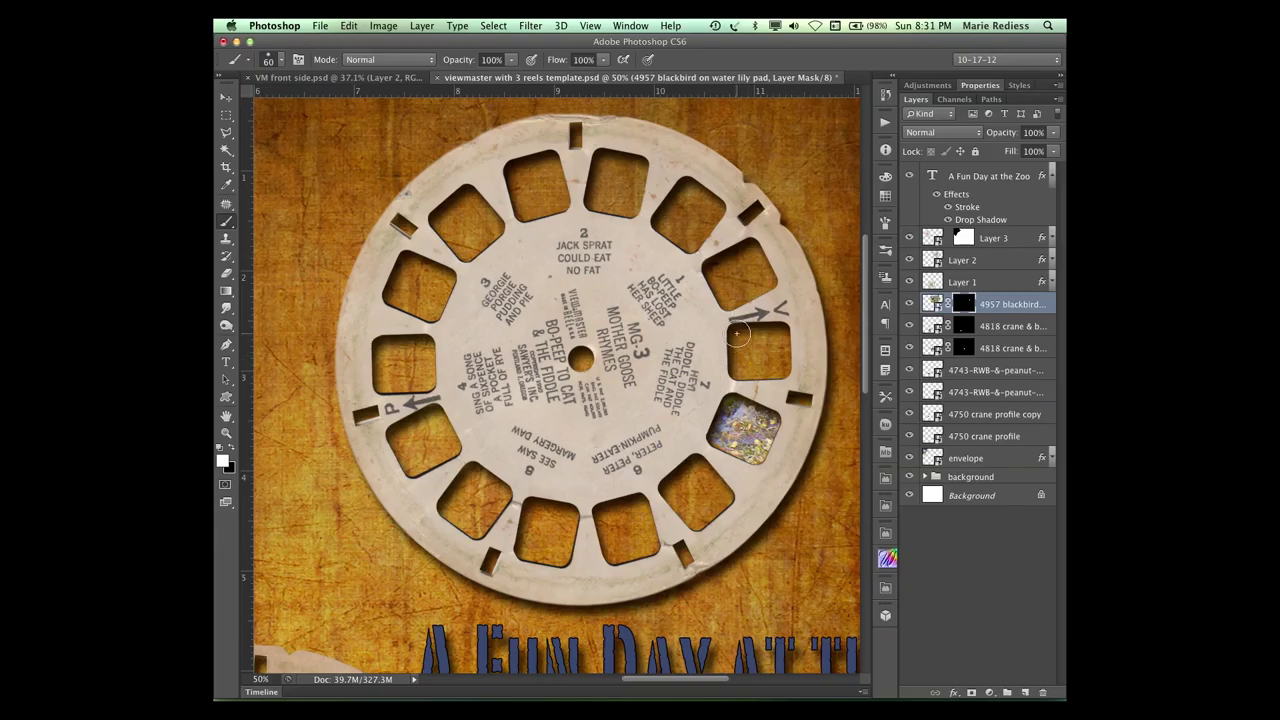
{"action": "mouse_move", "coordinate": [738, 346]}
{"action": "left_mouse_down"}
{"action": "mouse_move", "coordinate": [744, 373]}
{"action": "mouse_move", "coordinate": [776, 368]}
{"action": "mouse_move", "coordinate": [780, 330]}
{"action": "mouse_move", "coordinate": [758, 334]}
{"action": "mouse_move", "coordinate": [772, 346]}
{"action": "mouse_move", "coordinate": [756, 356]}
{"action": "mouse_move", "coordinate": [752, 250]}
{"action": "mouse_move", "coordinate": [716, 264]}
{"action": "mouse_move", "coordinate": [732, 300]}
{"action": "mouse_move", "coordinate": [765, 282]}
{"action": "mouse_move", "coordinate": [755, 256]}
{"action": "mouse_move", "coordinate": [736, 290]}
{"action": "mouse_move", "coordinate": [673, 197]}
{"action": "mouse_move", "coordinate": [682, 188]}
{"action": "mouse_move", "coordinate": [662, 224]}
{"action": "mouse_move", "coordinate": [688, 240]}
{"action": "mouse_move", "coordinate": [714, 212]}
{"action": "mouse_move", "coordinate": [705, 200]}
{"action": "mouse_move", "coordinate": [684, 215]}
{"action": "mouse_move", "coordinate": [535, 162]}
{"action": "mouse_move", "coordinate": [598, 150]}
{"action": "mouse_move", "coordinate": [596, 205]}
{"action": "mouse_move", "coordinate": [625, 207]}
{"action": "mouse_move", "coordinate": [640, 180]}
{"action": "mouse_move", "coordinate": [622, 162]}
{"action": "mouse_move", "coordinate": [603, 188]}
{"action": "mouse_move", "coordinate": [617, 178]}
{"action": "left_mouse_up"}
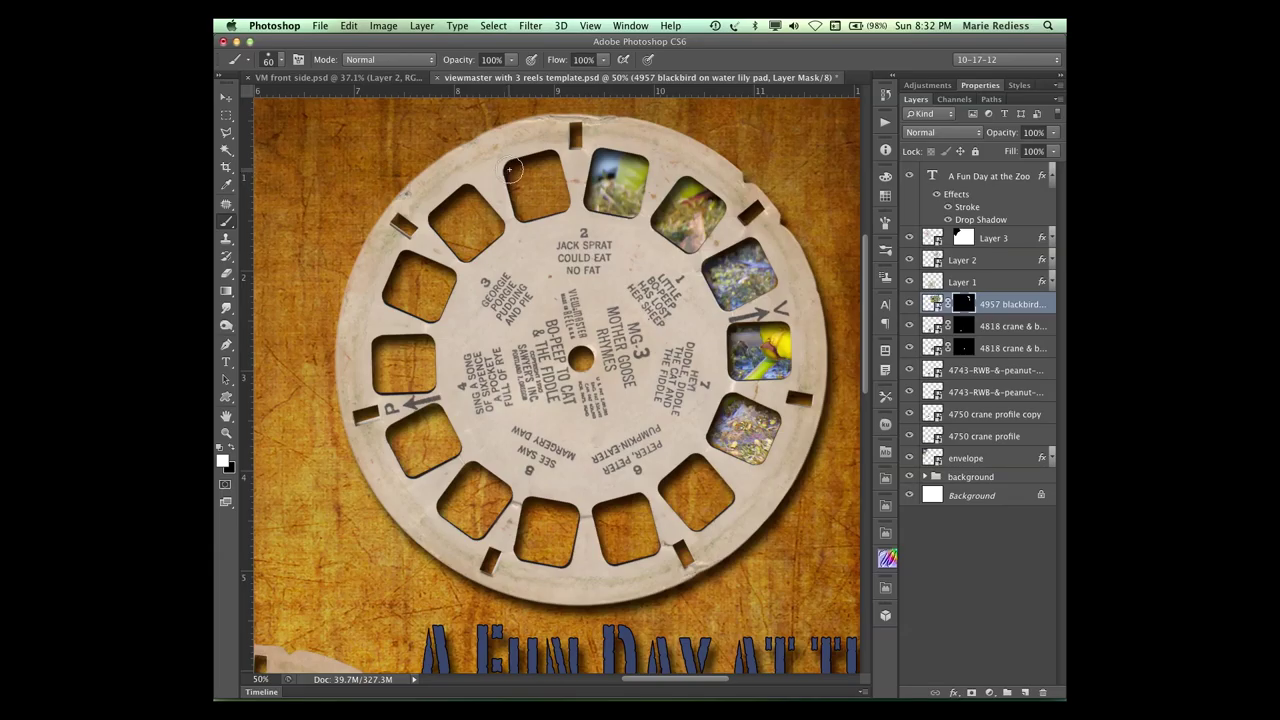
- Paint white on the mask to reveal the blackbird in the remaining top, left and lower MG-3 slots
{"action": "mouse_move", "coordinate": [519, 191]}
{"action": "left_mouse_down"}
{"action": "mouse_move", "coordinate": [522, 215]}
{"action": "mouse_move", "coordinate": [562, 198]}
{"action": "mouse_move", "coordinate": [540, 162]}
{"action": "mouse_move", "coordinate": [518, 168]}
{"action": "mouse_move", "coordinate": [528, 196]}
{"action": "mouse_move", "coordinate": [545, 192]}
{"action": "mouse_move", "coordinate": [446, 206]}
{"action": "mouse_move", "coordinate": [470, 196]}
{"action": "mouse_move", "coordinate": [440, 220]}
{"action": "mouse_move", "coordinate": [458, 248]}
{"action": "mouse_move", "coordinate": [492, 226]}
{"action": "mouse_move", "coordinate": [456, 202]}
{"action": "mouse_move", "coordinate": [473, 232]}
{"action": "left_mouse_up"}
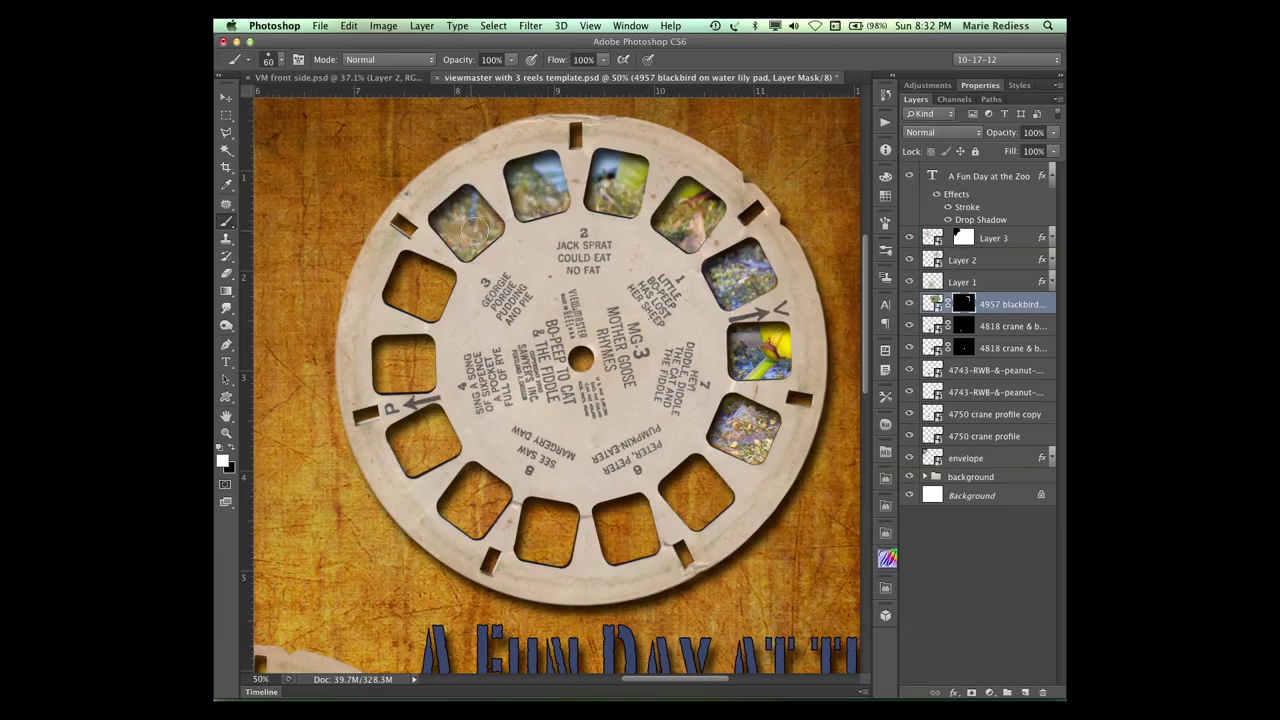
{"action": "mouse_move", "coordinate": [425, 296]}
{"action": "left_mouse_down"}
{"action": "mouse_move", "coordinate": [432, 316]}
{"action": "mouse_move", "coordinate": [452, 282]}
{"action": "mouse_move", "coordinate": [414, 265]}
{"action": "mouse_move", "coordinate": [392, 300]}
{"action": "mouse_move", "coordinate": [438, 312]}
{"action": "mouse_move", "coordinate": [428, 284]}
{"action": "mouse_move", "coordinate": [436, 298]}
{"action": "mouse_move", "coordinate": [452, 292]}
{"action": "mouse_move", "coordinate": [440, 300]}
{"action": "left_mouse_up"}
{"action": "mouse_move", "coordinate": [404, 354]}
{"action": "left_mouse_down"}
{"action": "mouse_move", "coordinate": [383, 382]}
{"action": "mouse_move", "coordinate": [421, 385]}
{"action": "mouse_move", "coordinate": [424, 345]}
{"action": "mouse_move", "coordinate": [394, 341]}
{"action": "mouse_move", "coordinate": [411, 349]}
{"action": "mouse_move", "coordinate": [382, 365]}
{"action": "mouse_move", "coordinate": [413, 372]}
{"action": "mouse_move", "coordinate": [402, 375]}
{"action": "mouse_move", "coordinate": [427, 422]}
{"action": "mouse_move", "coordinate": [441, 422]}
{"action": "mouse_move", "coordinate": [398, 433]}
{"action": "mouse_move", "coordinate": [410, 464]}
{"action": "mouse_move", "coordinate": [440, 458]}
{"action": "mouse_move", "coordinate": [433, 415]}
{"action": "mouse_move", "coordinate": [451, 445]}
{"action": "mouse_move", "coordinate": [413, 472]}
{"action": "mouse_move", "coordinate": [426, 422]}
{"action": "mouse_move", "coordinate": [470, 476]}
{"action": "mouse_move", "coordinate": [450, 504]}
{"action": "mouse_move", "coordinate": [464, 522]}
{"action": "mouse_move", "coordinate": [482, 524]}
{"action": "mouse_move", "coordinate": [500, 497]}
{"action": "mouse_move", "coordinate": [477, 476]}
{"action": "mouse_move", "coordinate": [464, 503]}
{"action": "mouse_move", "coordinate": [474, 489]}
{"action": "mouse_move", "coordinate": [477, 513]}
{"action": "mouse_move", "coordinate": [489, 492]}
{"action": "mouse_move", "coordinate": [545, 512]}
{"action": "mouse_move", "coordinate": [531, 506]}
{"action": "mouse_move", "coordinate": [526, 550]}
{"action": "mouse_move", "coordinate": [563, 560]}
{"action": "mouse_move", "coordinate": [526, 536]}
{"action": "mouse_move", "coordinate": [560, 553]}
{"action": "mouse_move", "coordinate": [566, 512]}
{"action": "mouse_move", "coordinate": [536, 508]}
{"action": "mouse_move", "coordinate": [546, 540]}
{"action": "mouse_move", "coordinate": [558, 530]}
{"action": "mouse_move", "coordinate": [610, 555]}
{"action": "mouse_move", "coordinate": [655, 538]}
{"action": "mouse_move", "coordinate": [642, 512]}
{"action": "mouse_move", "coordinate": [608, 502]}
{"action": "mouse_move", "coordinate": [600, 520]}
{"action": "mouse_move", "coordinate": [615, 548]}
{"action": "mouse_move", "coordinate": [628, 510]}
{"action": "left_mouse_up"}
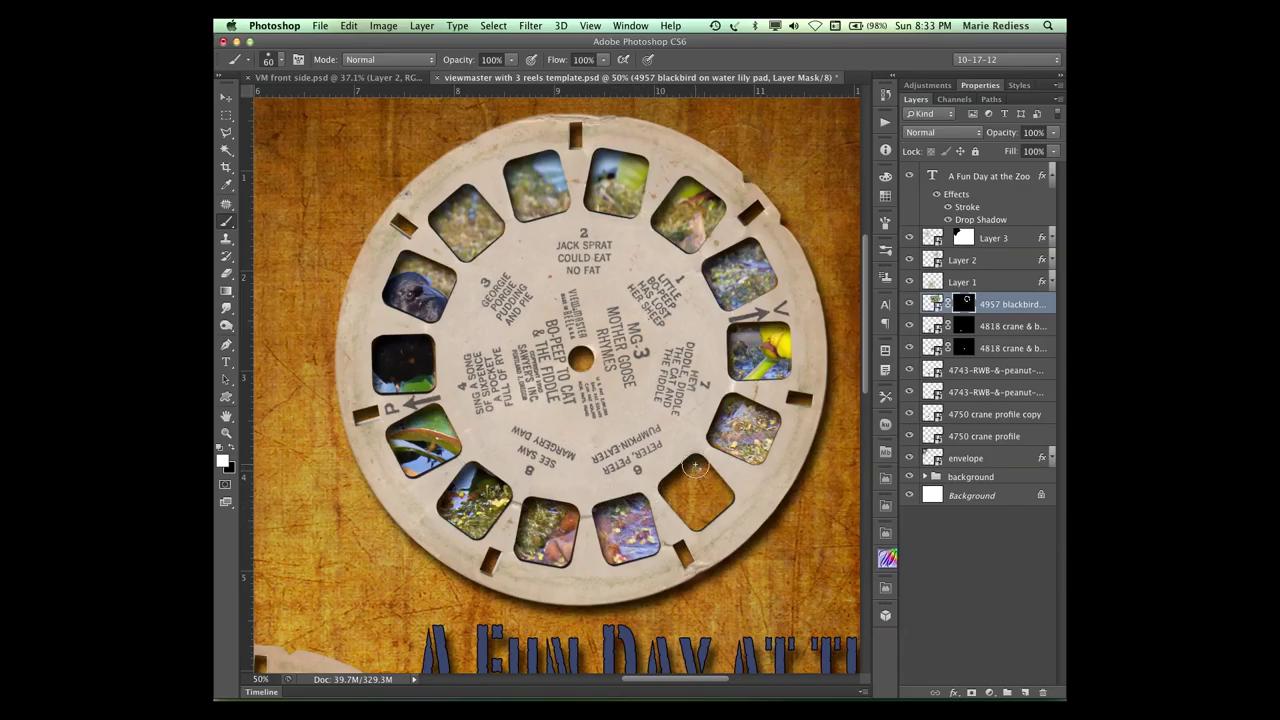
{"action": "mouse_move", "coordinate": [695, 465]}
{"action": "left_mouse_down"}
{"action": "mouse_move", "coordinate": [668, 482]}
{"action": "mouse_move", "coordinate": [695, 518]}
{"action": "mouse_move", "coordinate": [720, 500]}
{"action": "mouse_move", "coordinate": [712, 478]}
{"action": "mouse_move", "coordinate": [678, 486]}
{"action": "mouse_move", "coordinate": [694, 487]}
{"action": "left_mouse_up"}
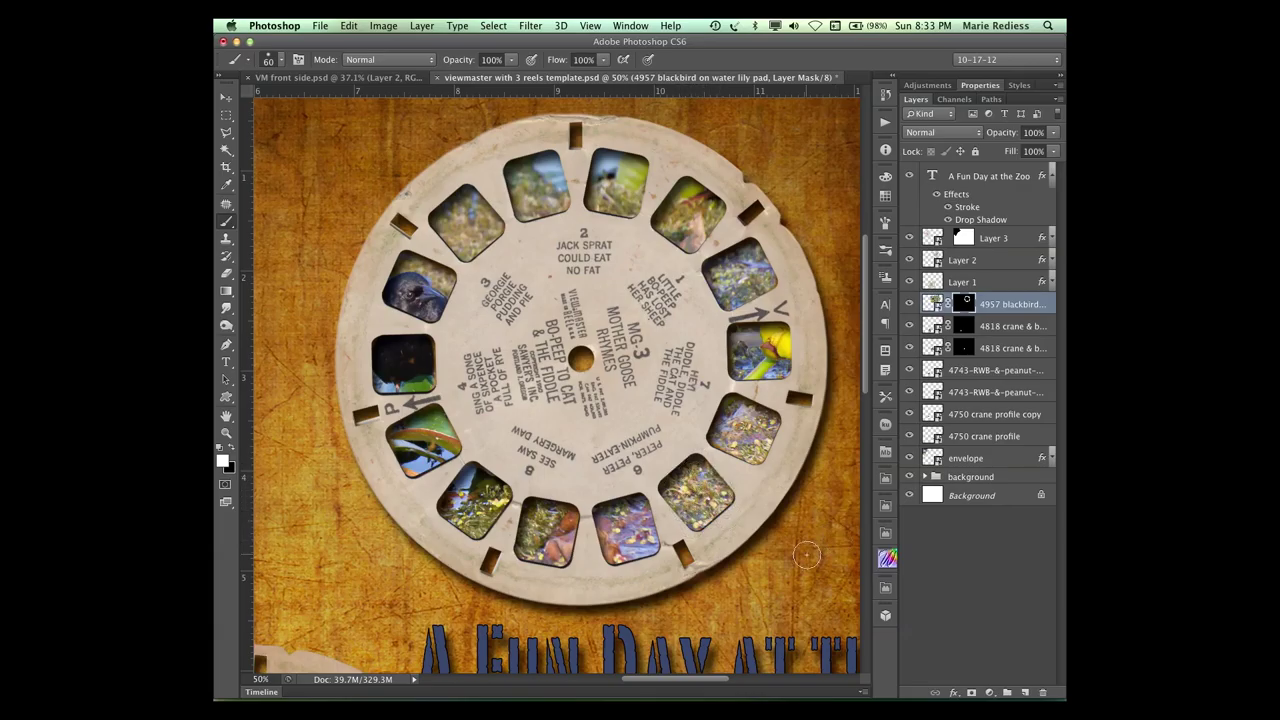
- Frame the FT-3 reel and open Mini Bridge on the 2 star jpgs folder to the swan pair photo
{"action": "scroll", "coordinate": [653, 570], "scroll_direction": "down", "scroll_amount": 10}
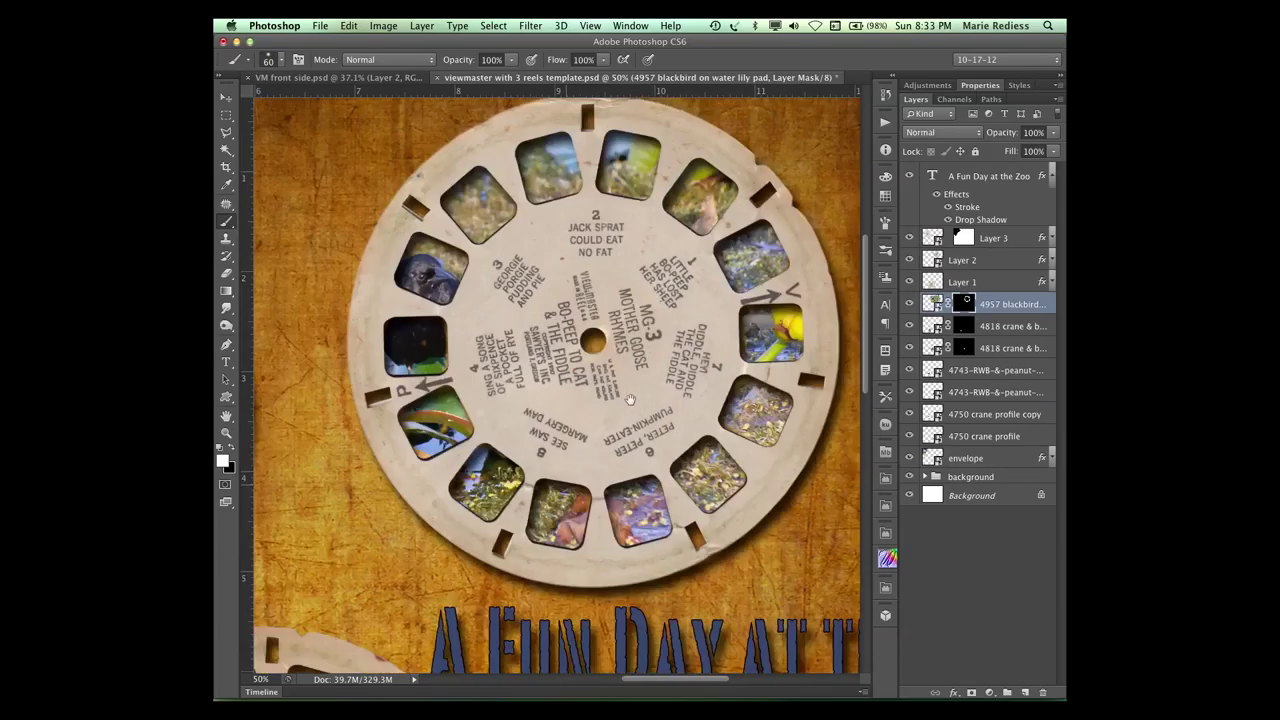
{"action": "scroll", "coordinate": [445, 453], "scroll_direction": "up", "scroll_amount": 5}
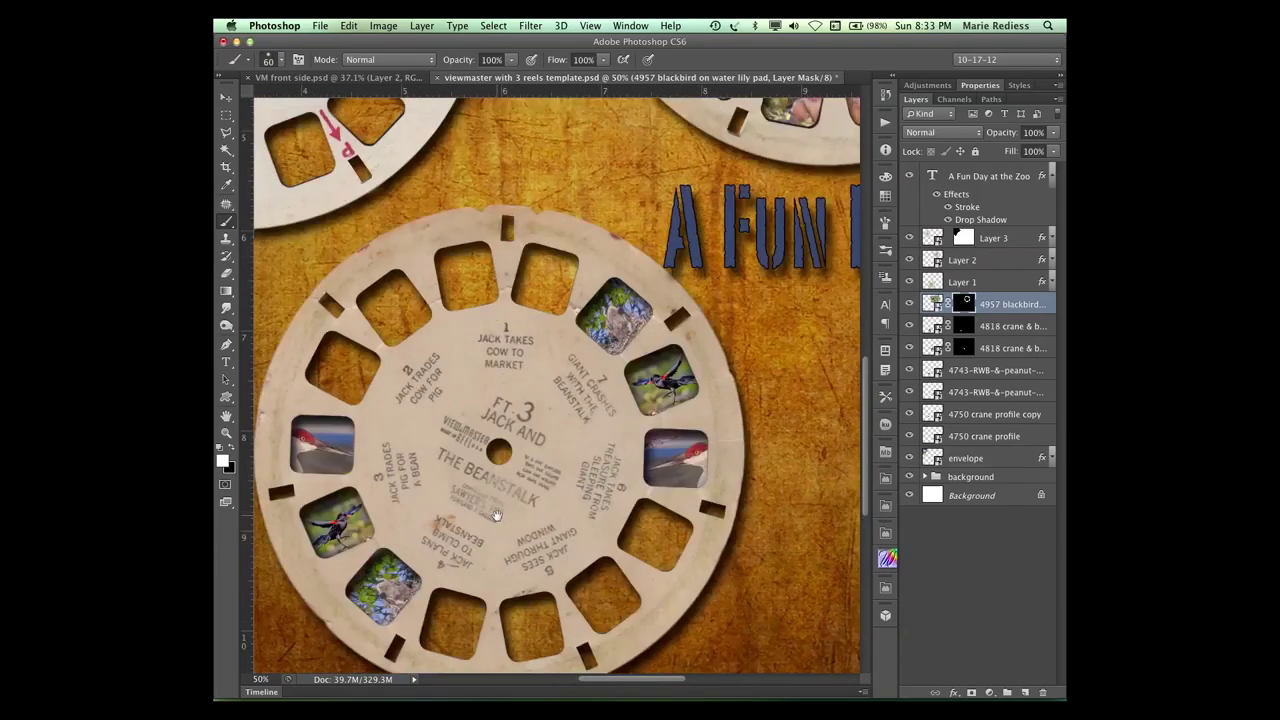
{"action": "left_click_drag", "start_coordinate": [495, 476], "coordinate": [475, 484]}
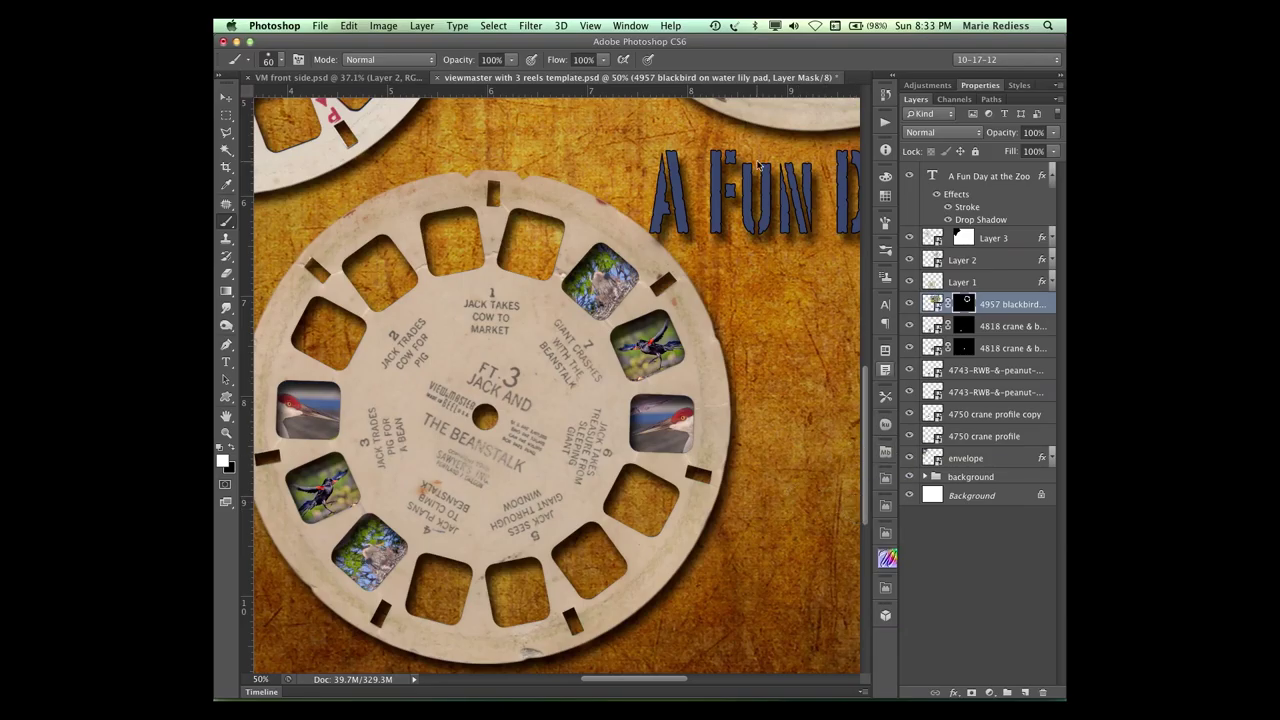
{"action": "left_click", "coordinate": [643, 27]}
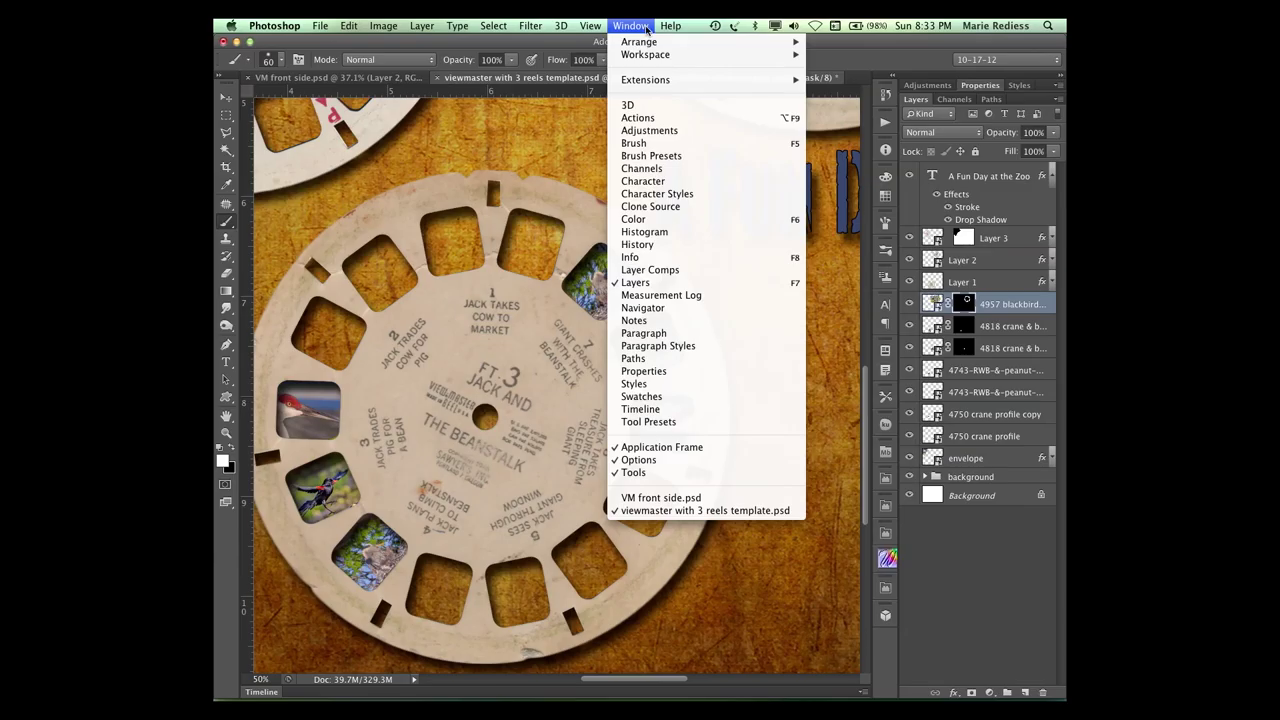
{"action": "mouse_move", "coordinate": [635, 82]}
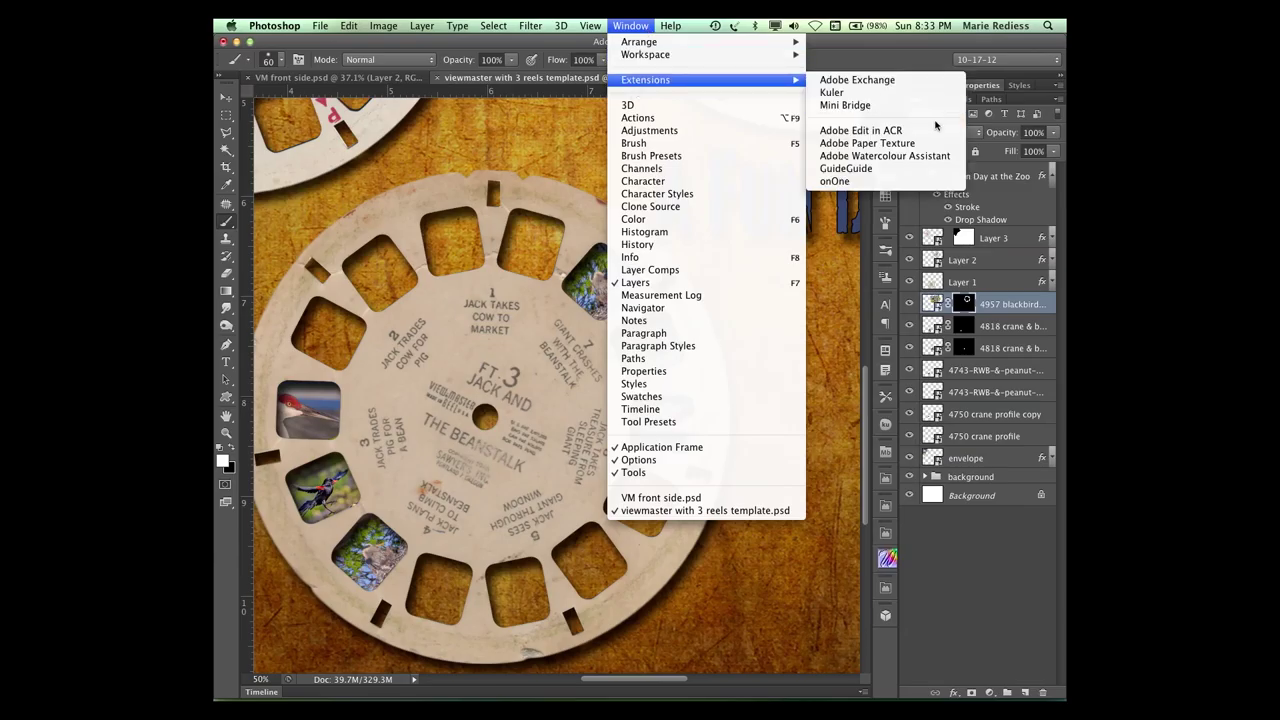
{"action": "key", "text": "Escape"}
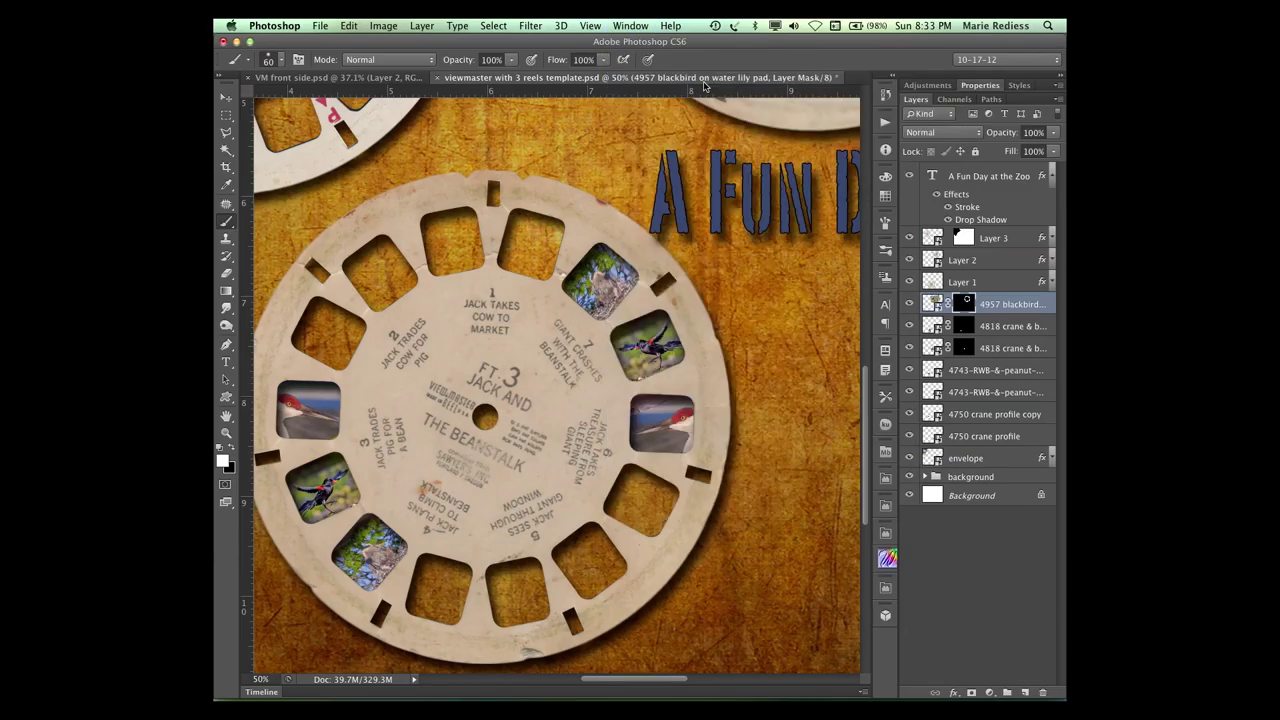
{"action": "left_click", "coordinate": [884, 455]}
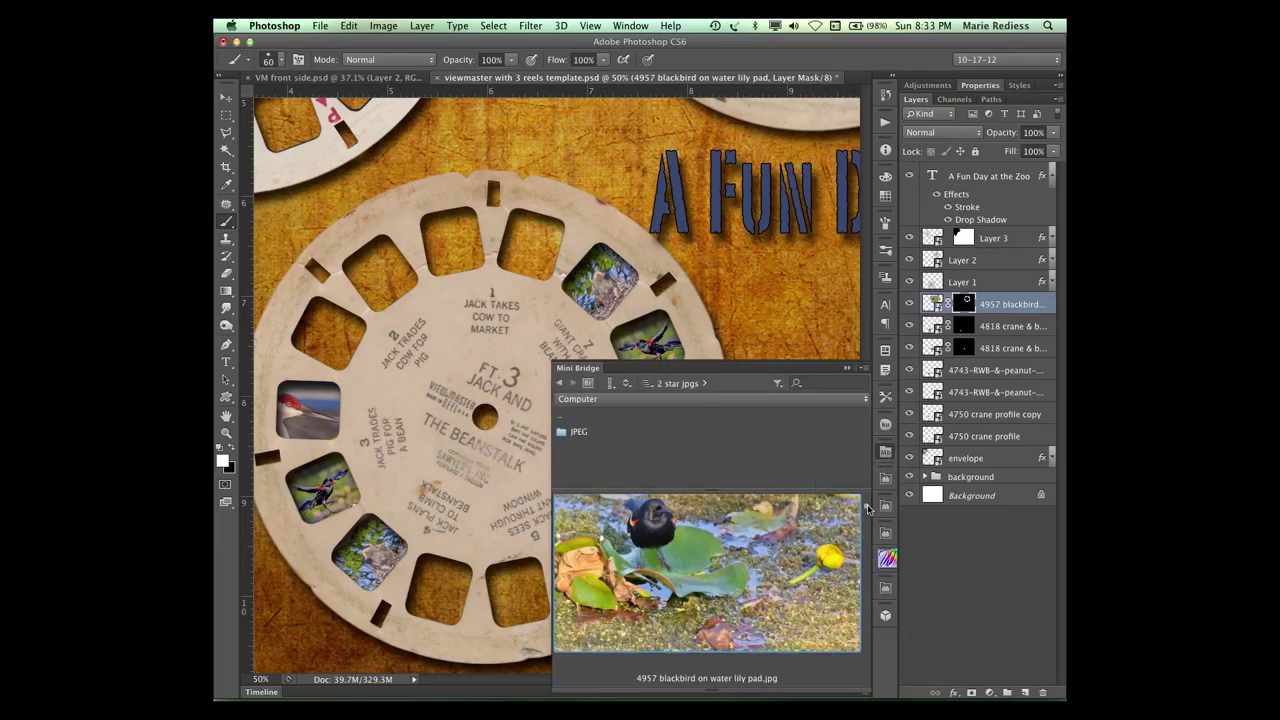
{"action": "scroll", "coordinate": [867, 510], "scroll_direction": "down", "scroll_amount": 5}
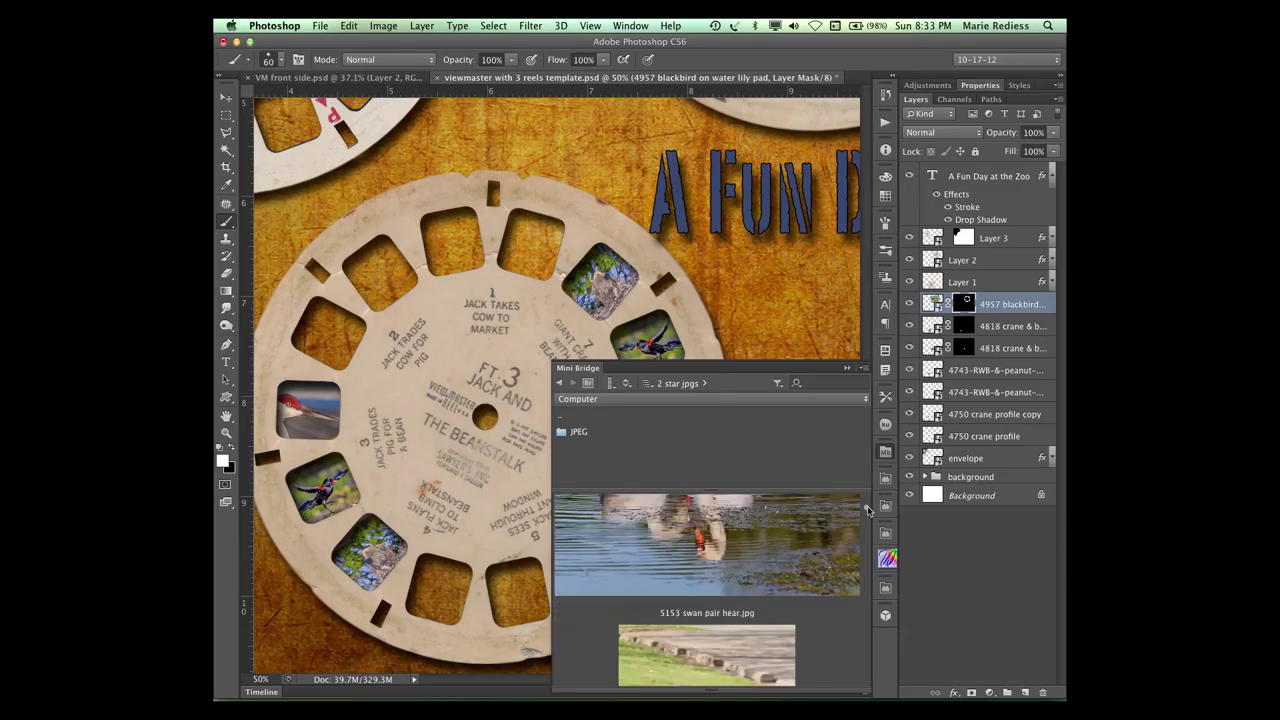
{"action": "scroll", "coordinate": [867, 510], "scroll_direction": "up", "scroll_amount": 2}
- Place the swan pair photo, scale it proportionally to 25%, and move and tilt it over the FT-3 top slots
{"action": "left_click_drag", "start_coordinate": [790, 565], "coordinate": [494, 383]}
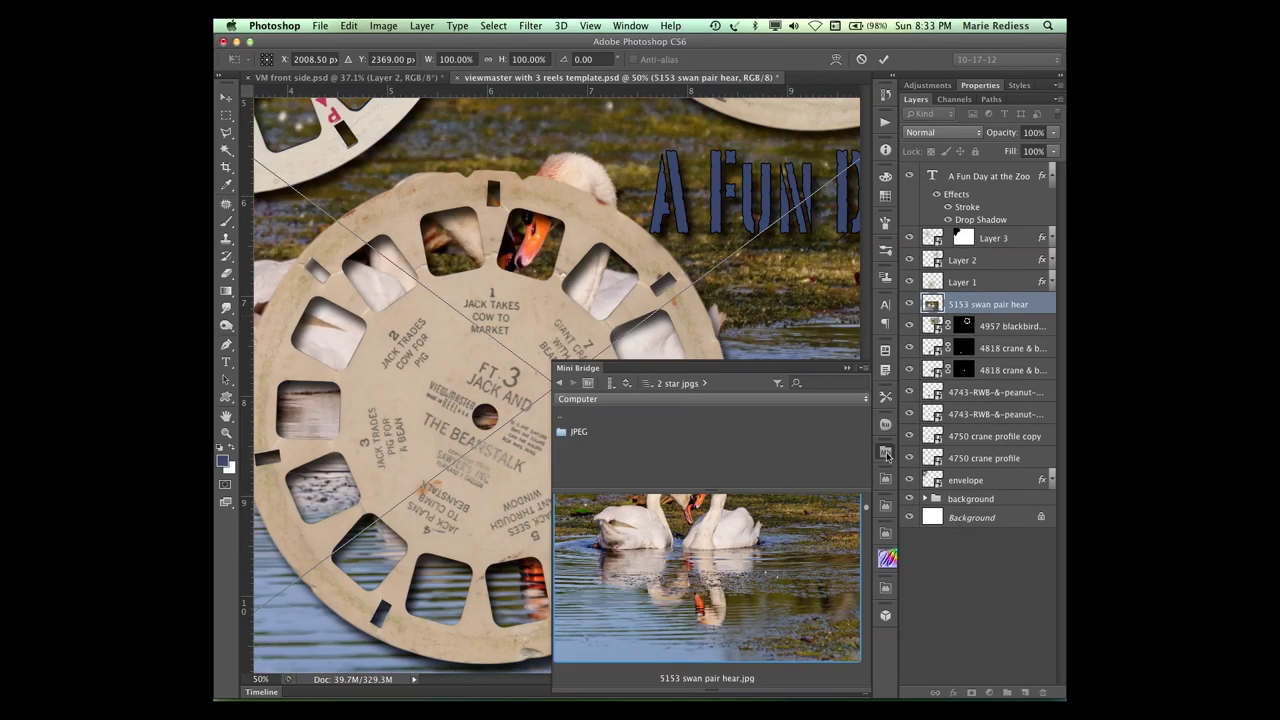
{"action": "left_click", "coordinate": [886, 453]}
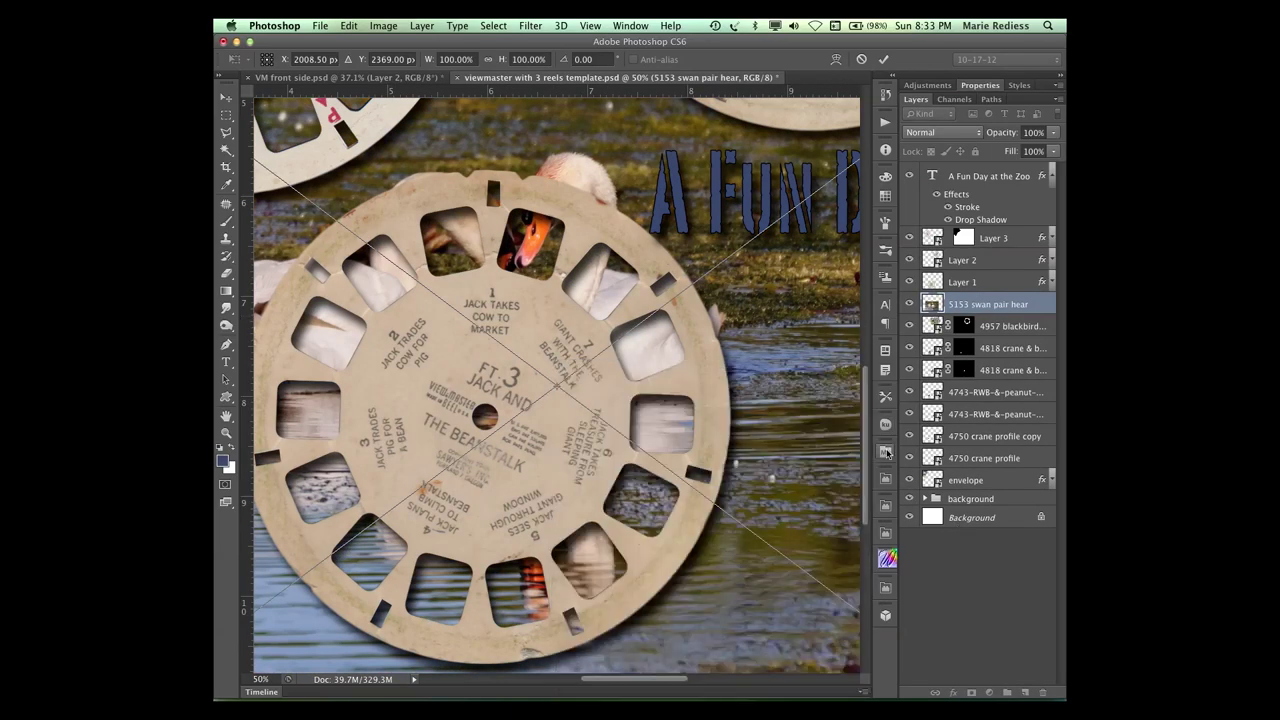
{"action": "left_click", "coordinate": [488, 61]}
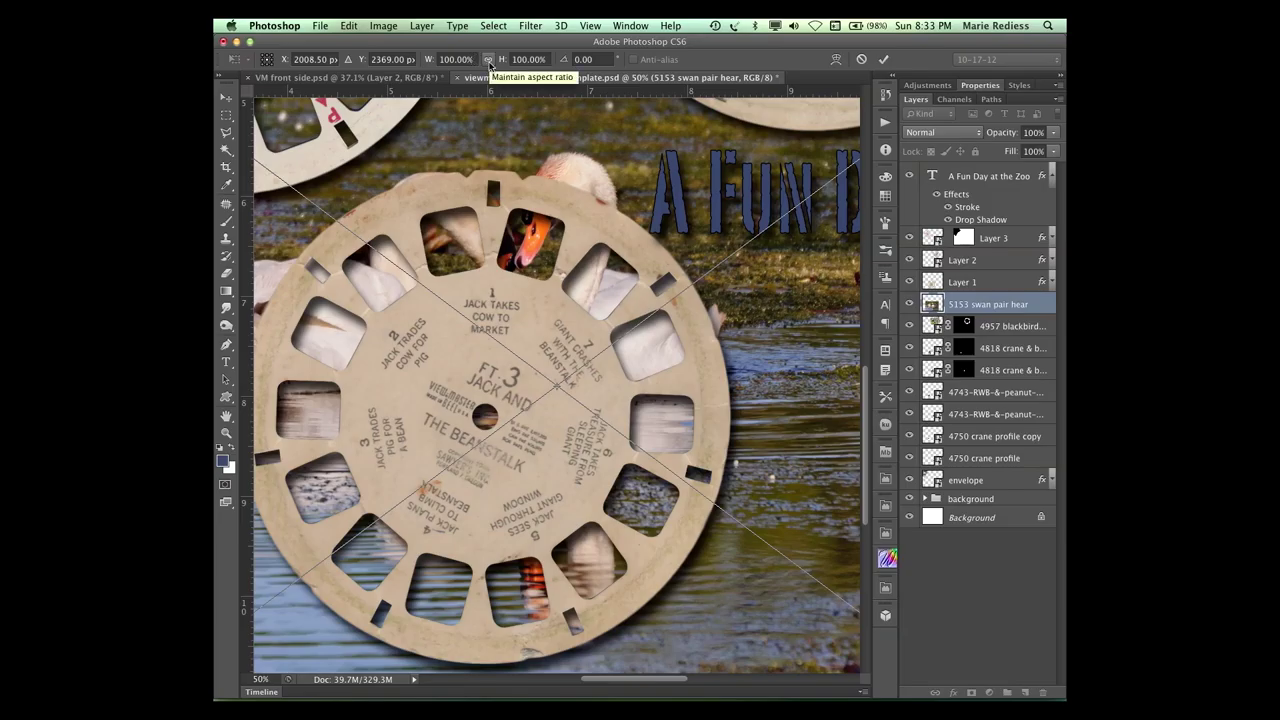
{"action": "left_click", "coordinate": [488, 61]}
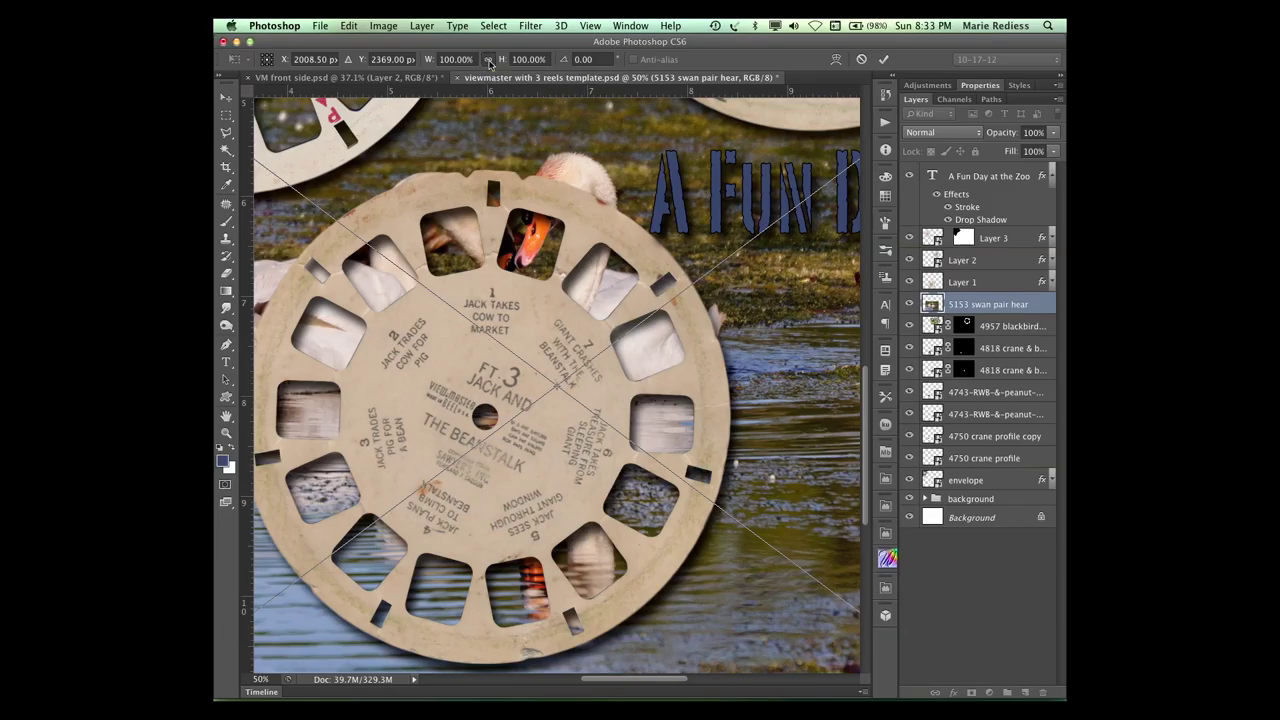
{"action": "left_click", "coordinate": [490, 62]}
{"action": "left_click", "coordinate": [501, 62]}
{"action": "type", "text": "25"}
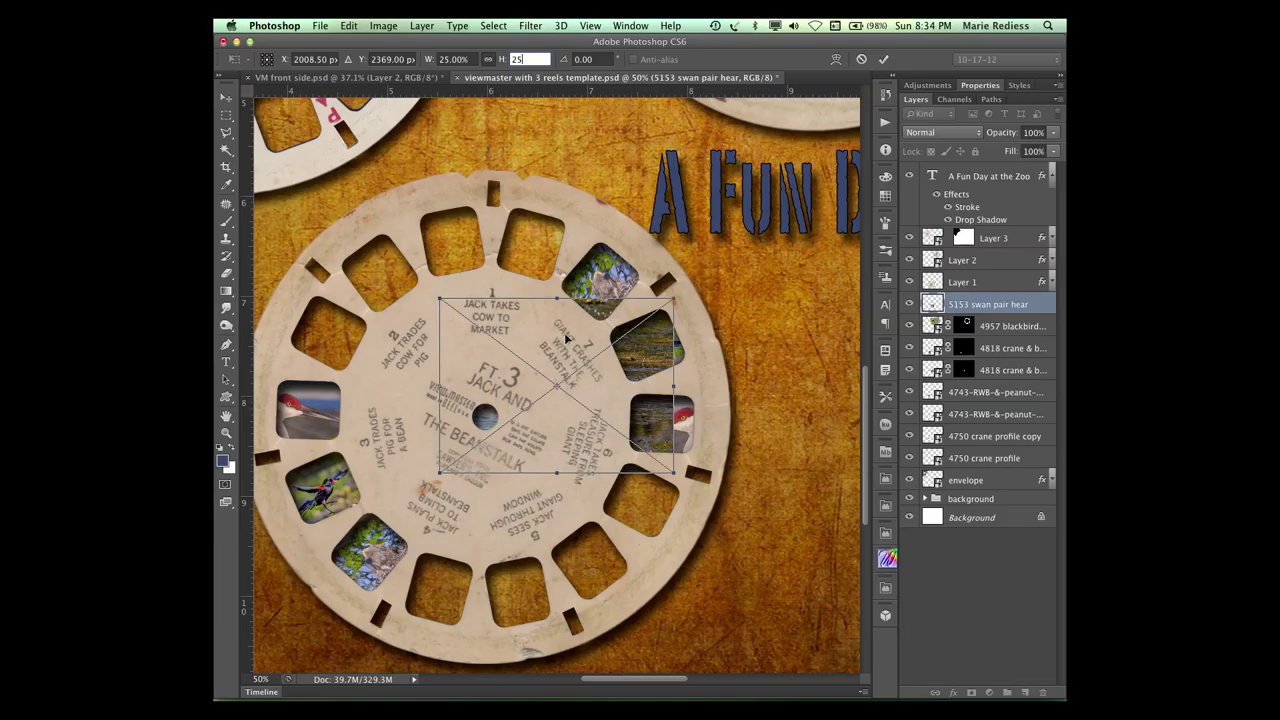
{"action": "left_click_drag", "start_coordinate": [596, 320], "coordinate": [572, 209]}
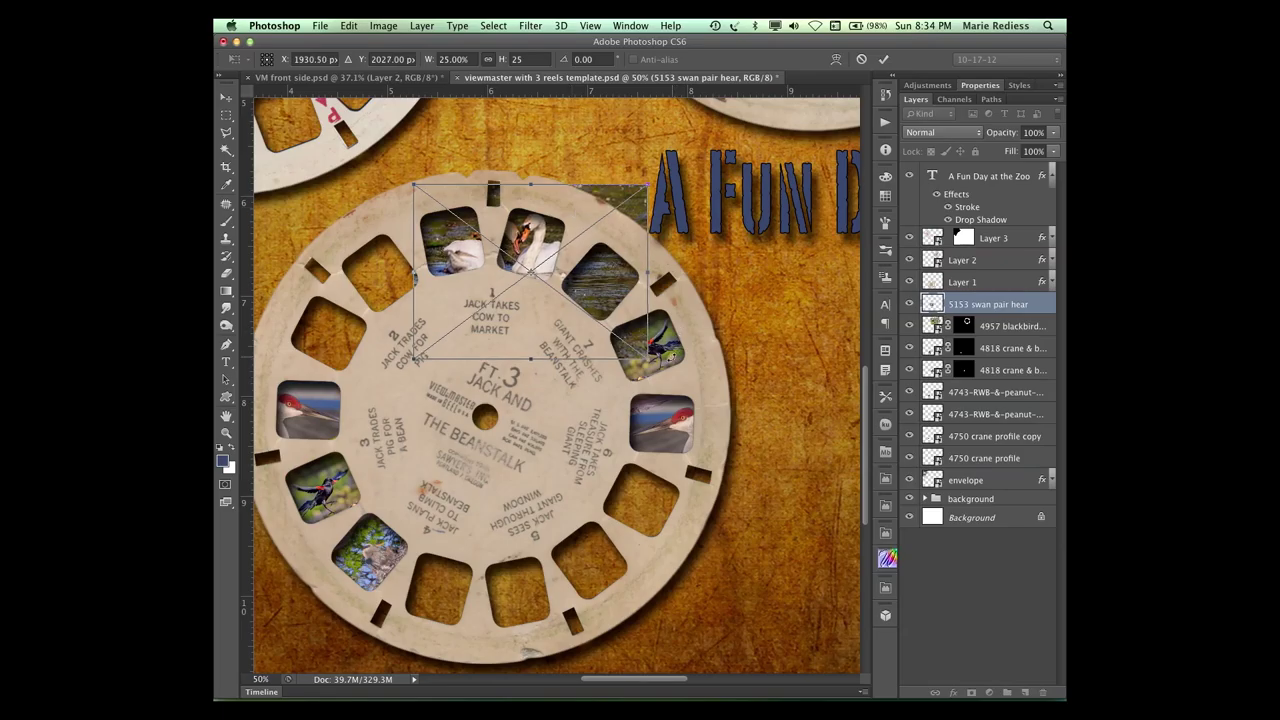
{"action": "left_click_drag", "start_coordinate": [668, 358], "coordinate": [669, 213]}
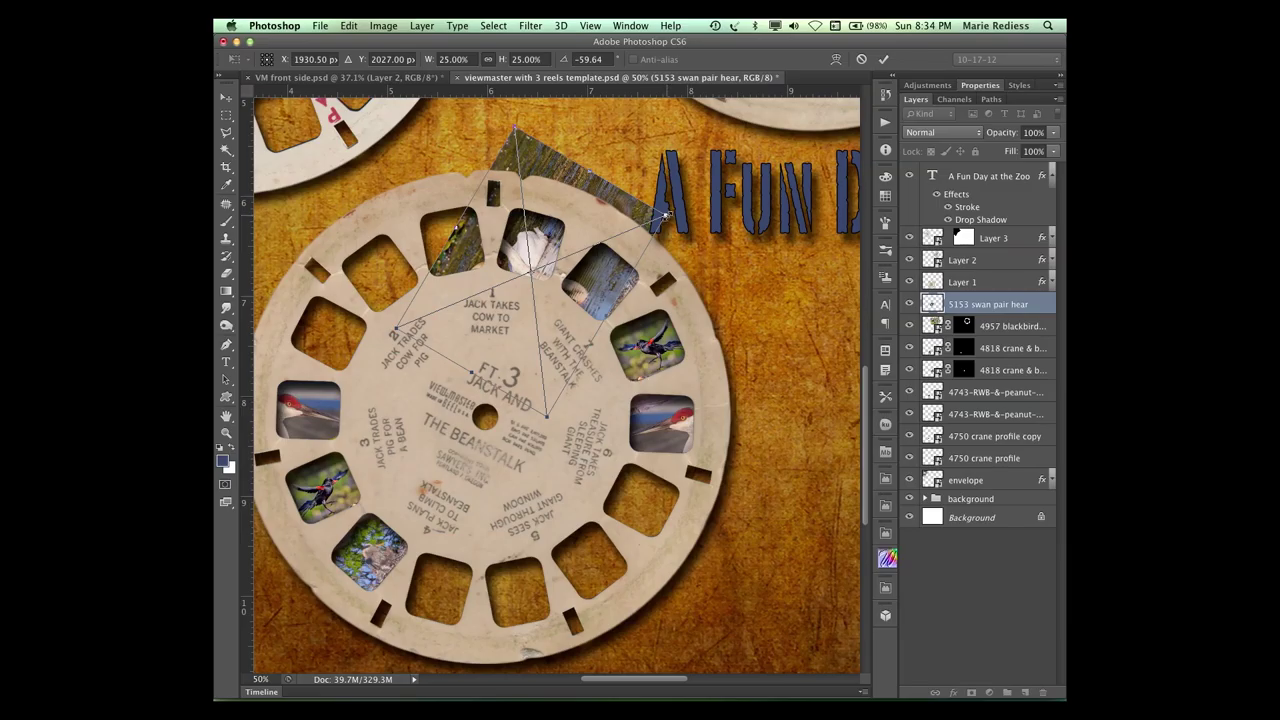
- Fit the swan photo into the FT-3 top slot at 9.40% size and -71.30° rotation, then commit
{"action": "left_click_drag", "start_coordinate": [665, 215], "coordinate": [544, 216]}
{"action": "left_click_drag", "start_coordinate": [624, 200], "coordinate": [606, 174]}
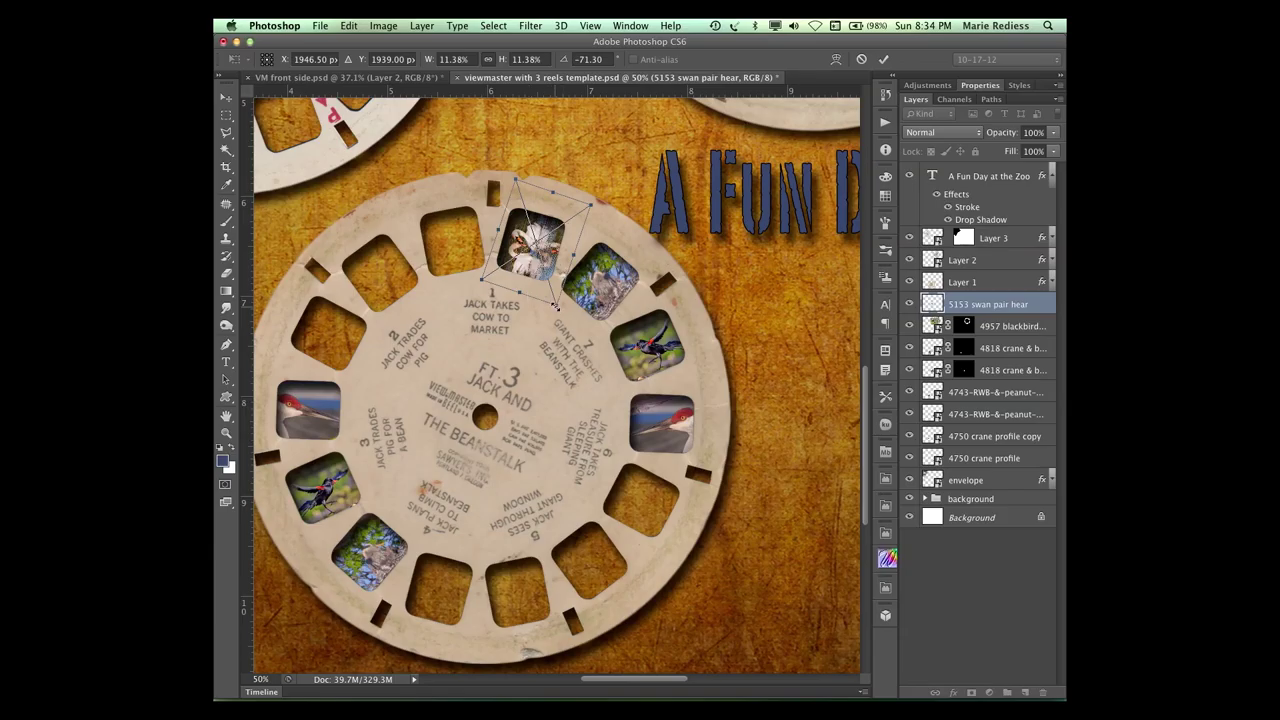
{"action": "left_click_drag", "start_coordinate": [556, 306], "coordinate": [552, 298]}
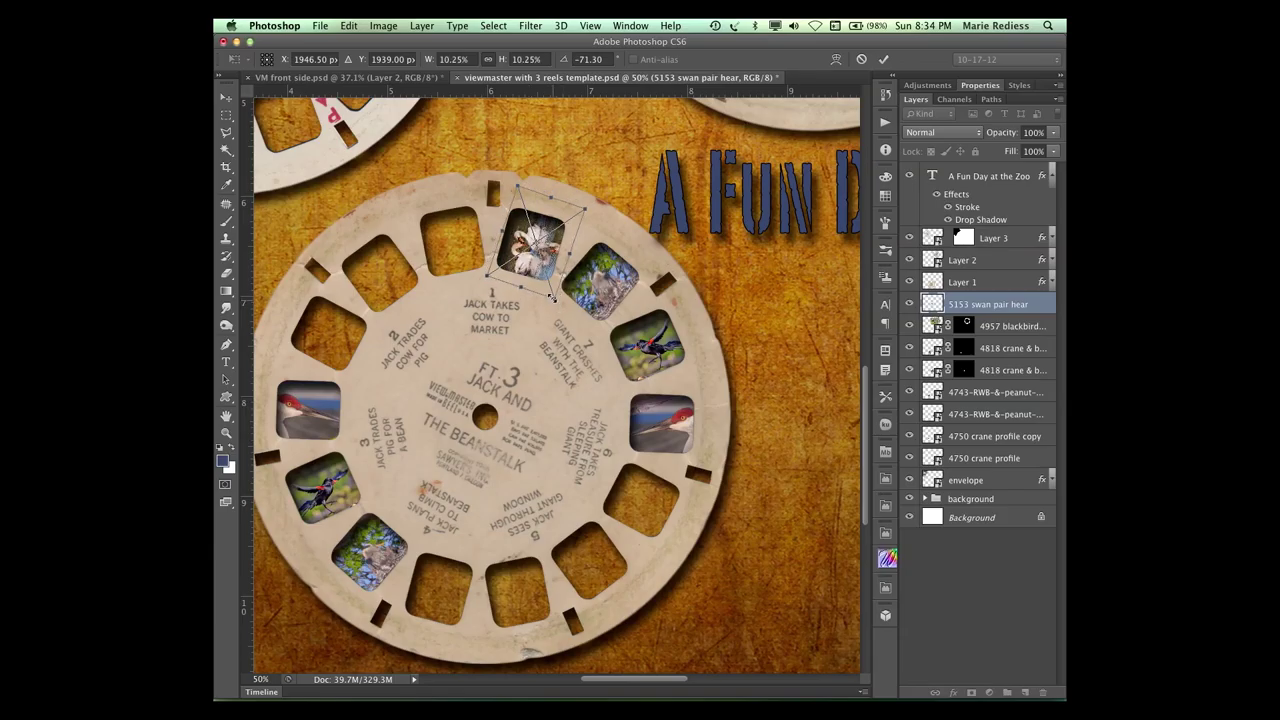
{"action": "left_click_drag", "start_coordinate": [588, 207], "coordinate": [580, 213]}
{"action": "left_click_drag", "start_coordinate": [532, 258], "coordinate": [531, 256]}
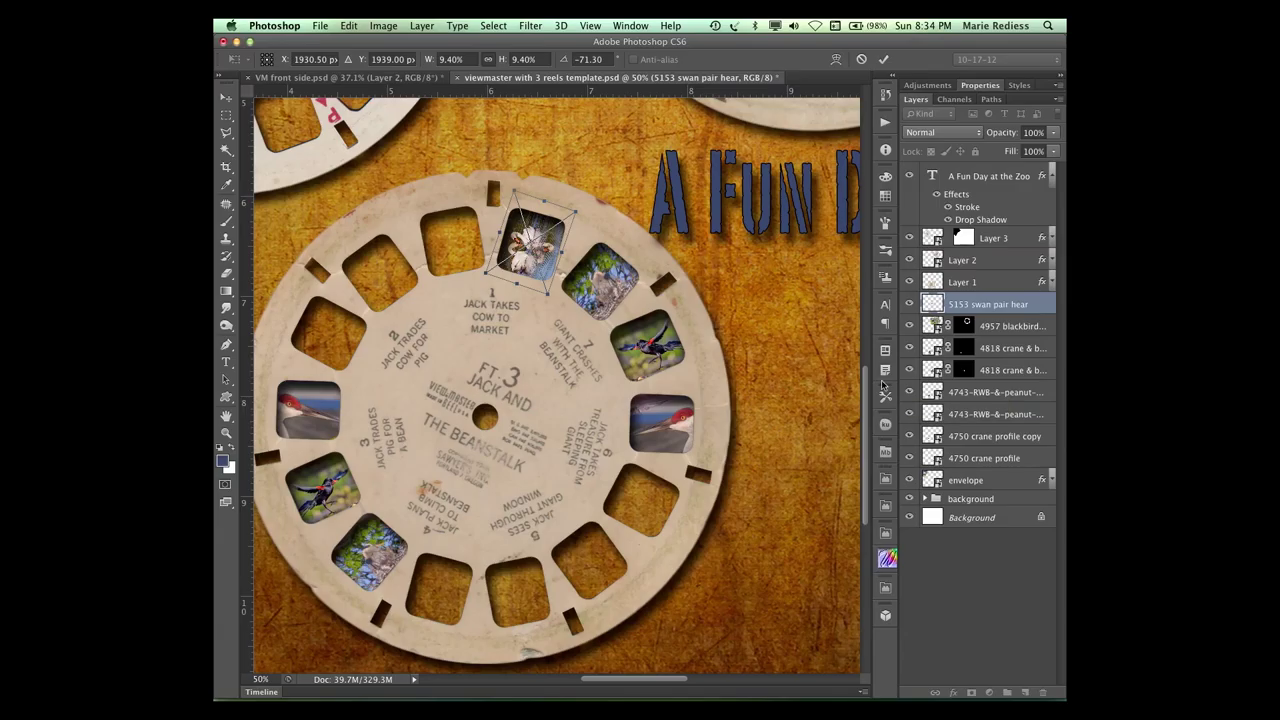
{"action": "left_click", "coordinate": [883, 59]}
{"action": "key", "text": "b"}
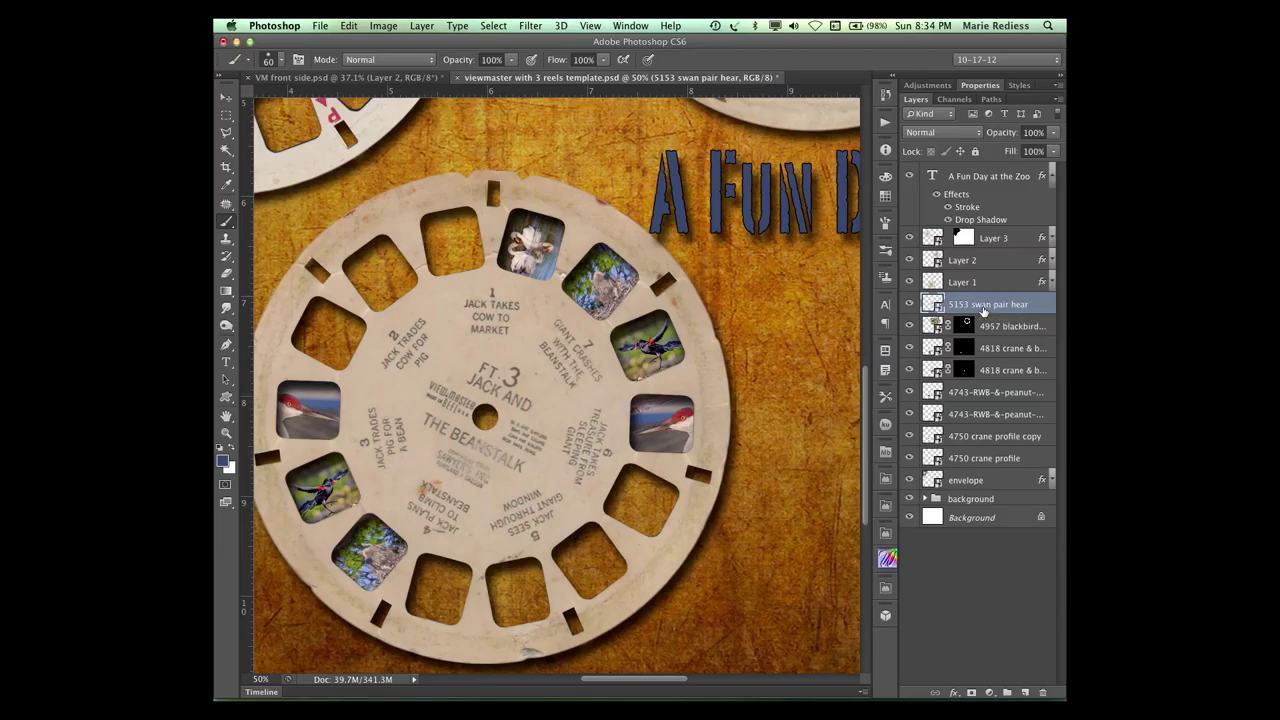
- Duplicate the swan photo layer and move the copy down to the bottom reel slot
{"action": "key", "text": "super+j"}
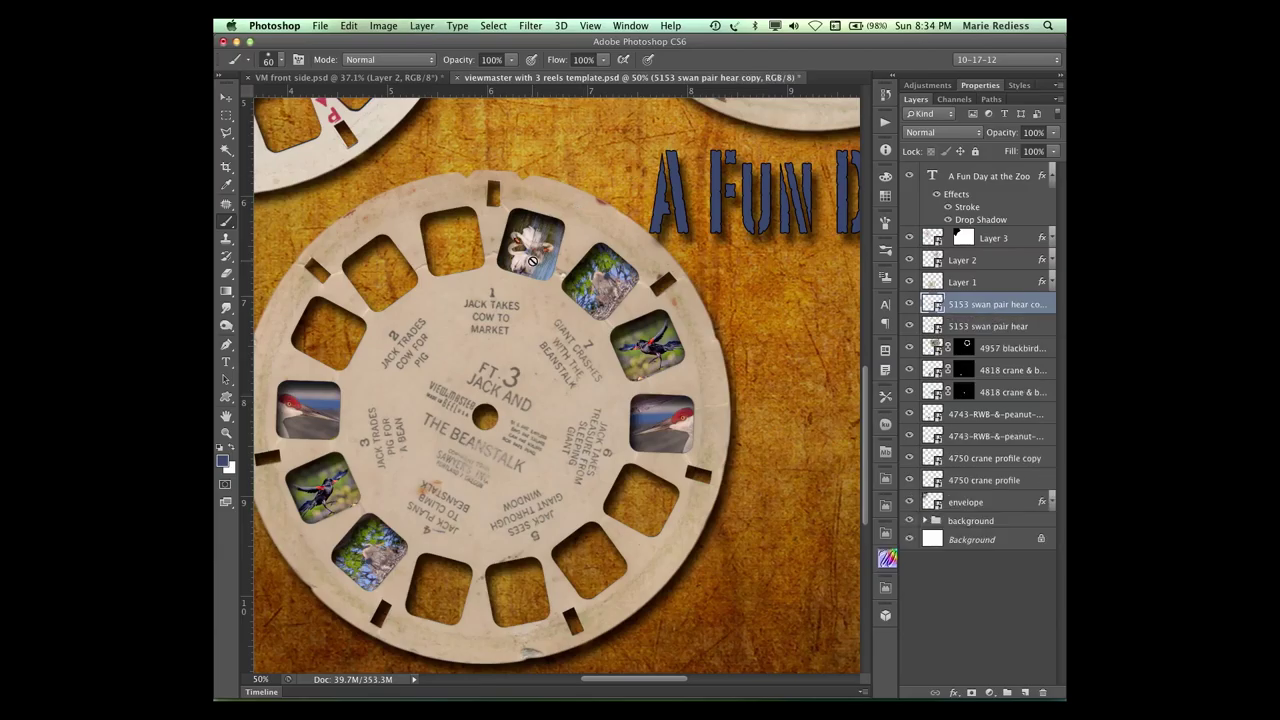
{"action": "key", "text": "v"}
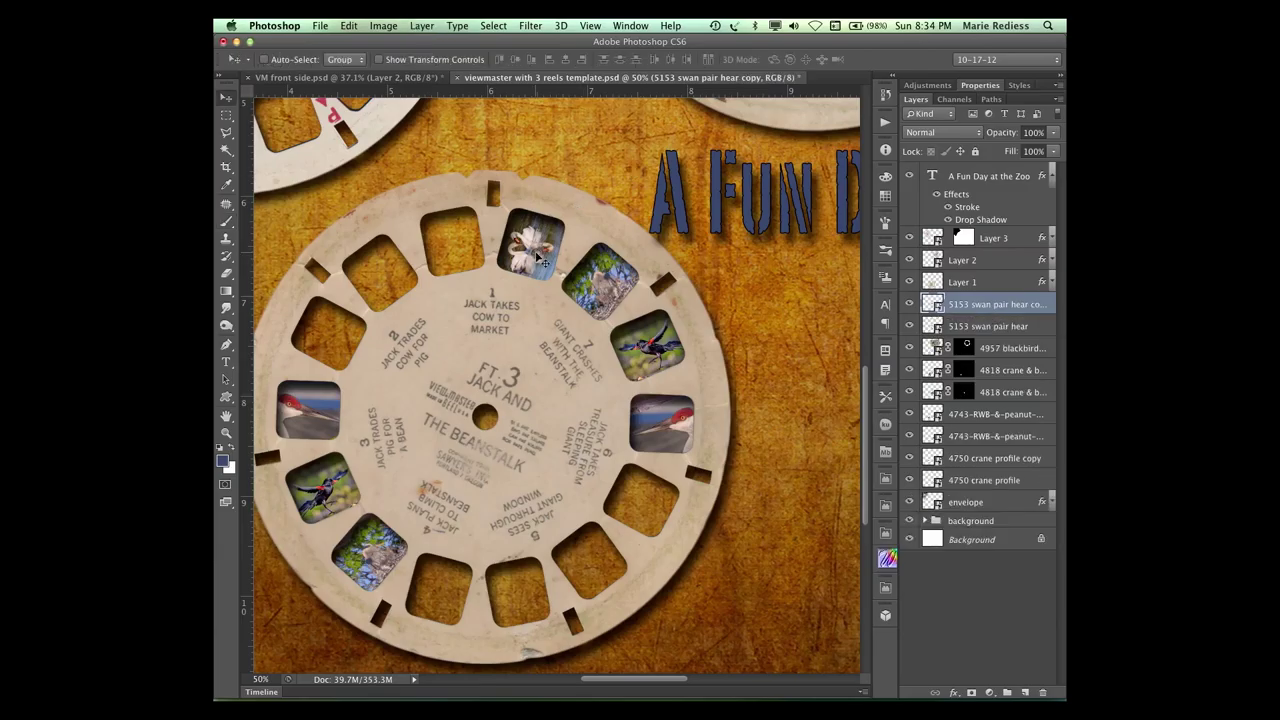
{"action": "left_click_drag", "start_coordinate": [537, 258], "coordinate": [448, 600]}
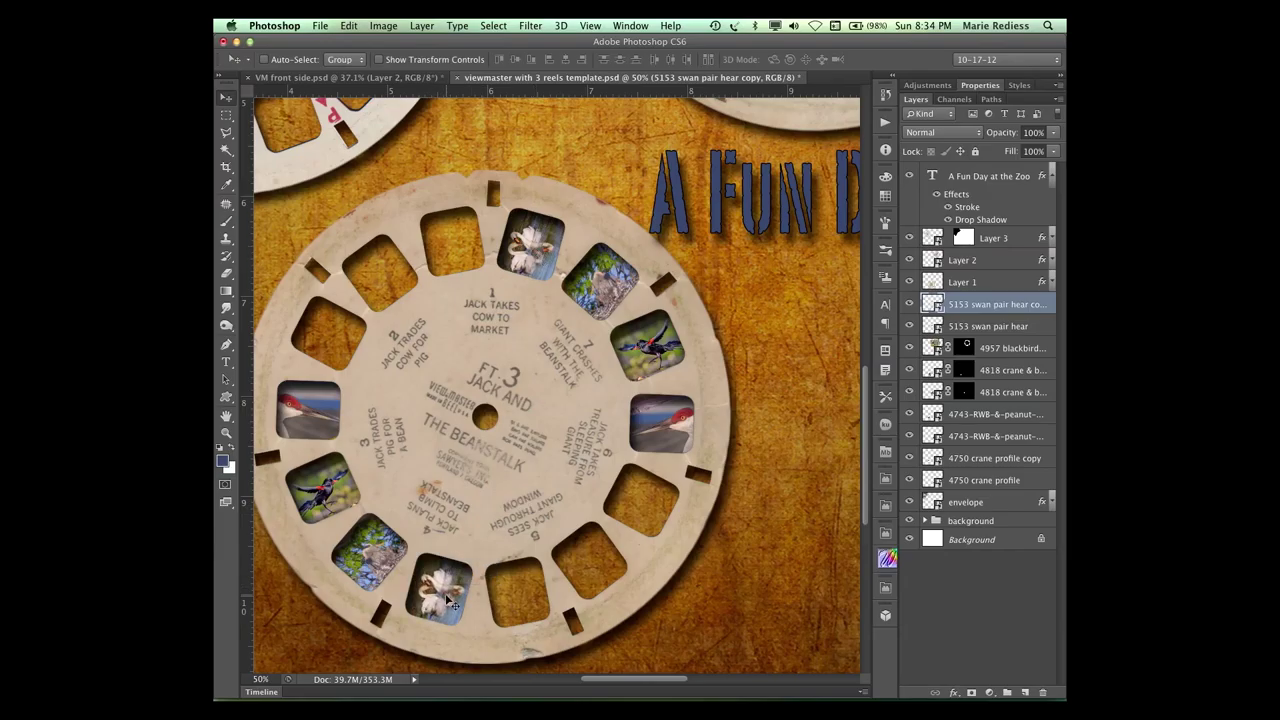
- Flip the swan copy horizontally, rotate it about -72° to match the slot, and commit
{"action": "key", "text": "super+t"}
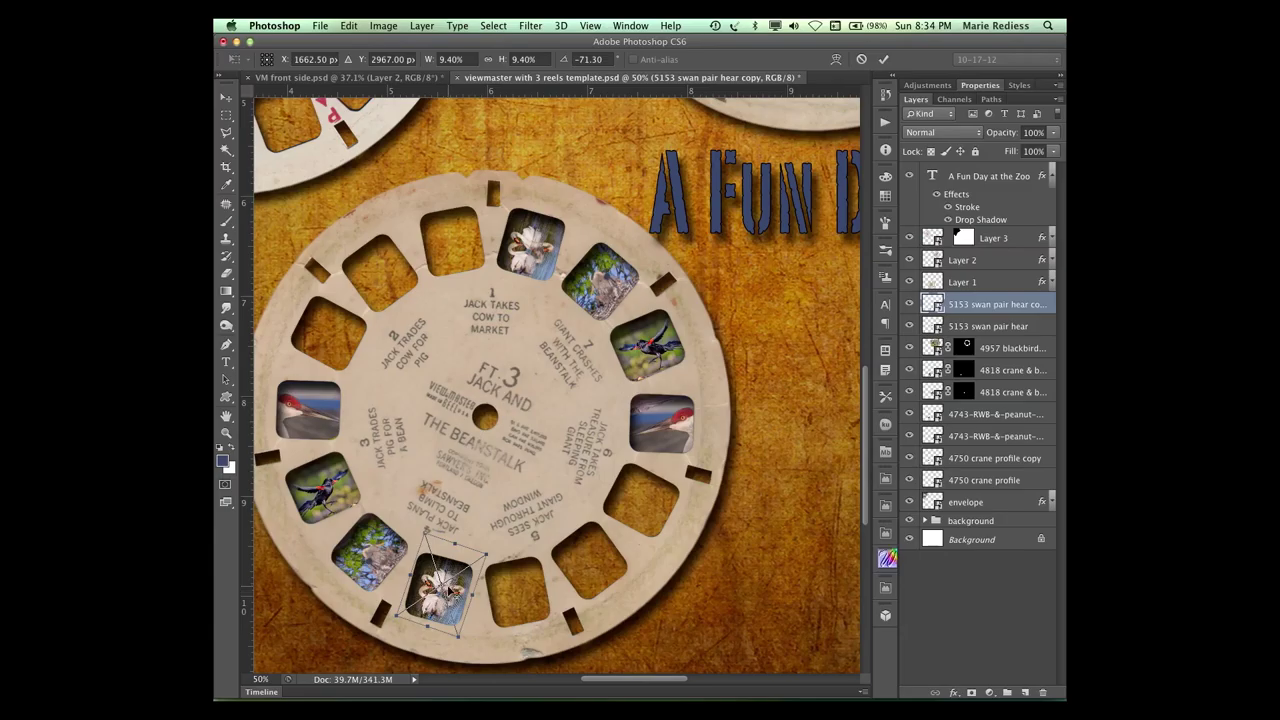
{"action": "right_click", "coordinate": [451, 591]}
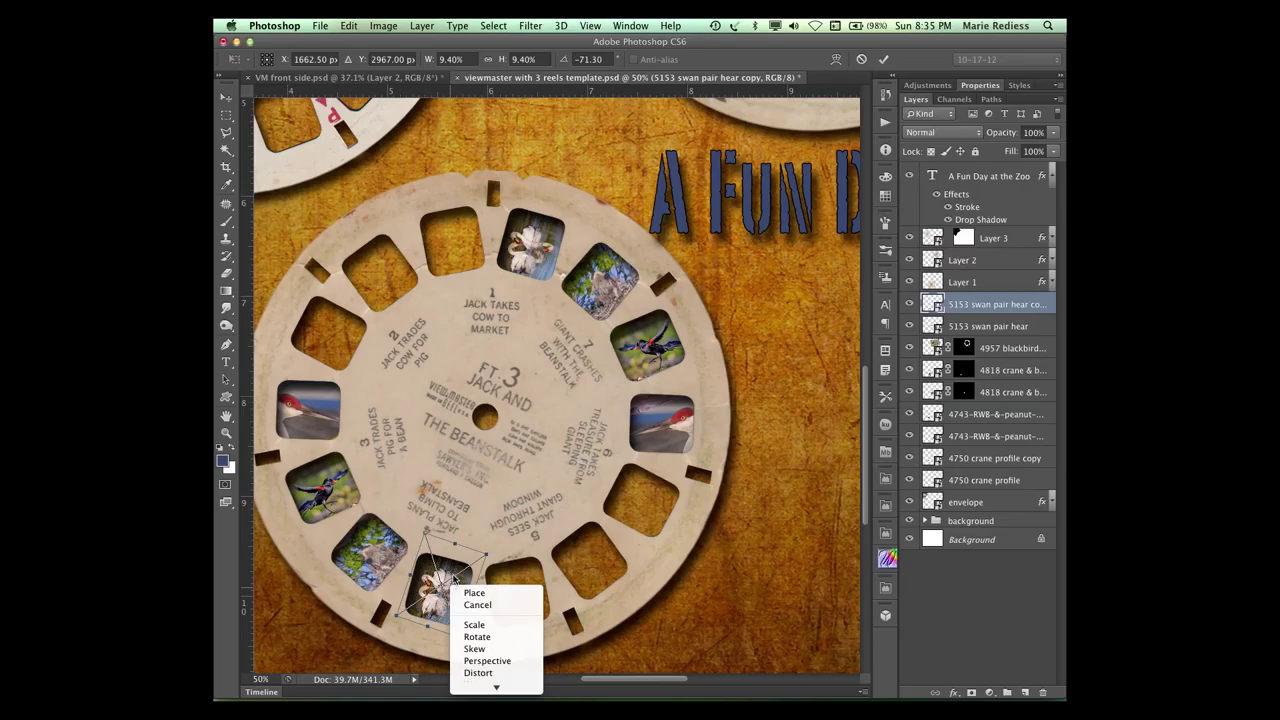
{"action": "mouse_move", "coordinate": [496, 687]}
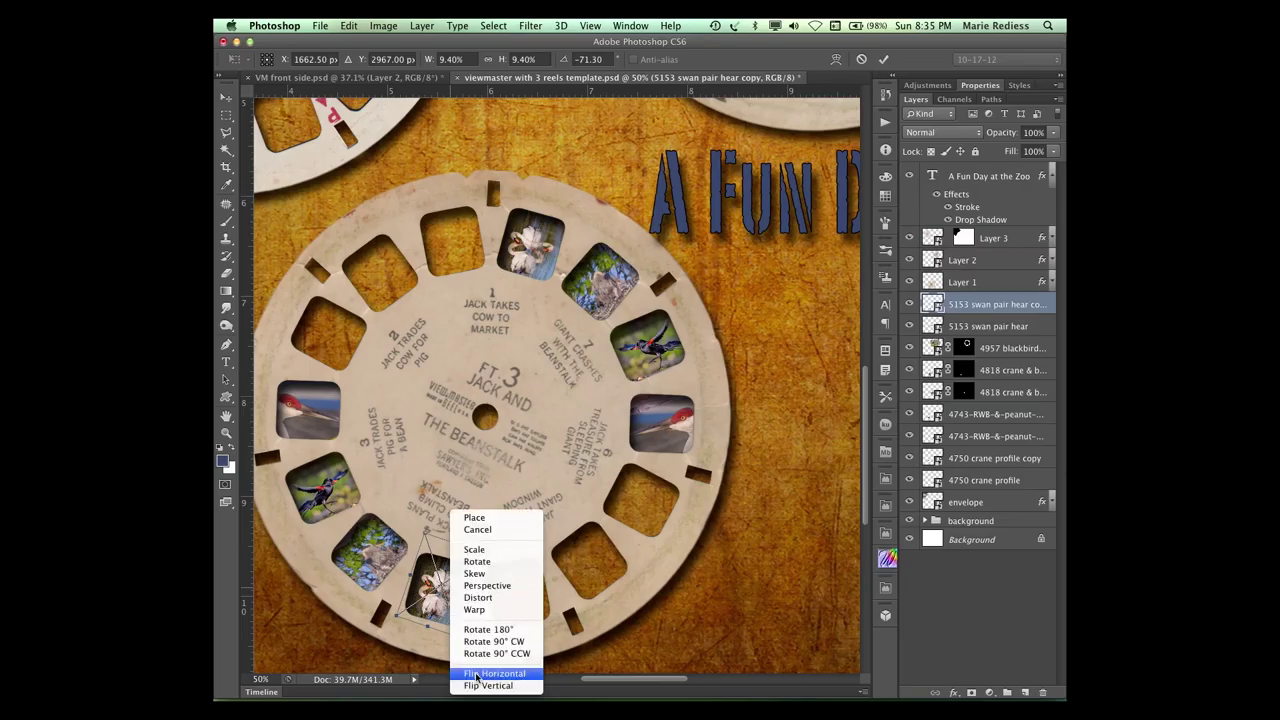
{"action": "left_click", "coordinate": [479, 674]}
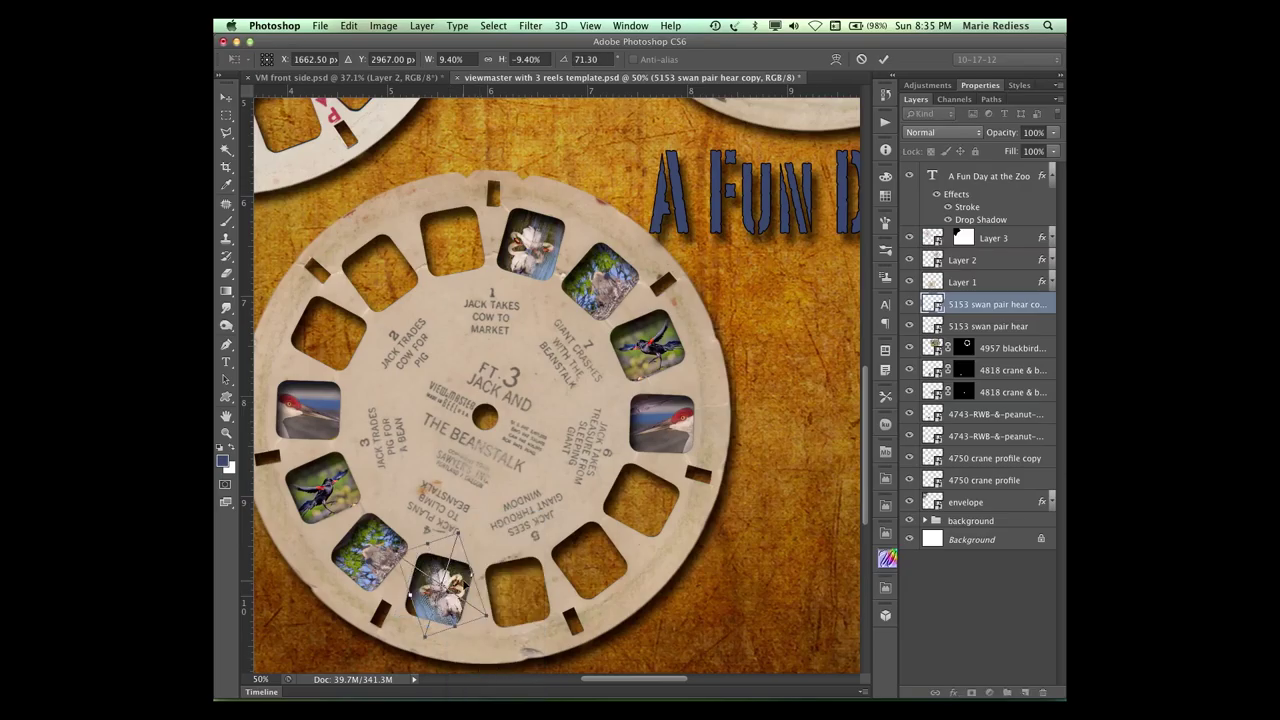
{"action": "left_click_drag", "start_coordinate": [495, 630], "coordinate": [430, 535]}
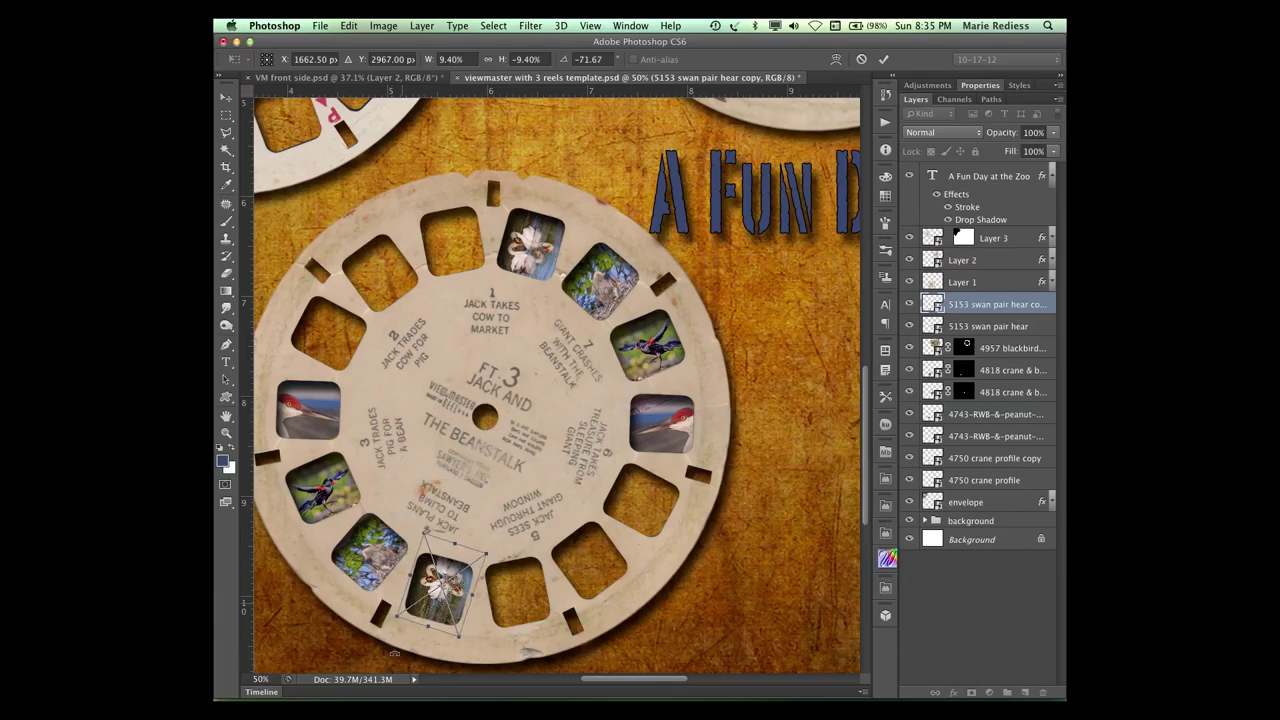
{"action": "left_click_drag", "start_coordinate": [430, 618], "coordinate": [436, 589]}
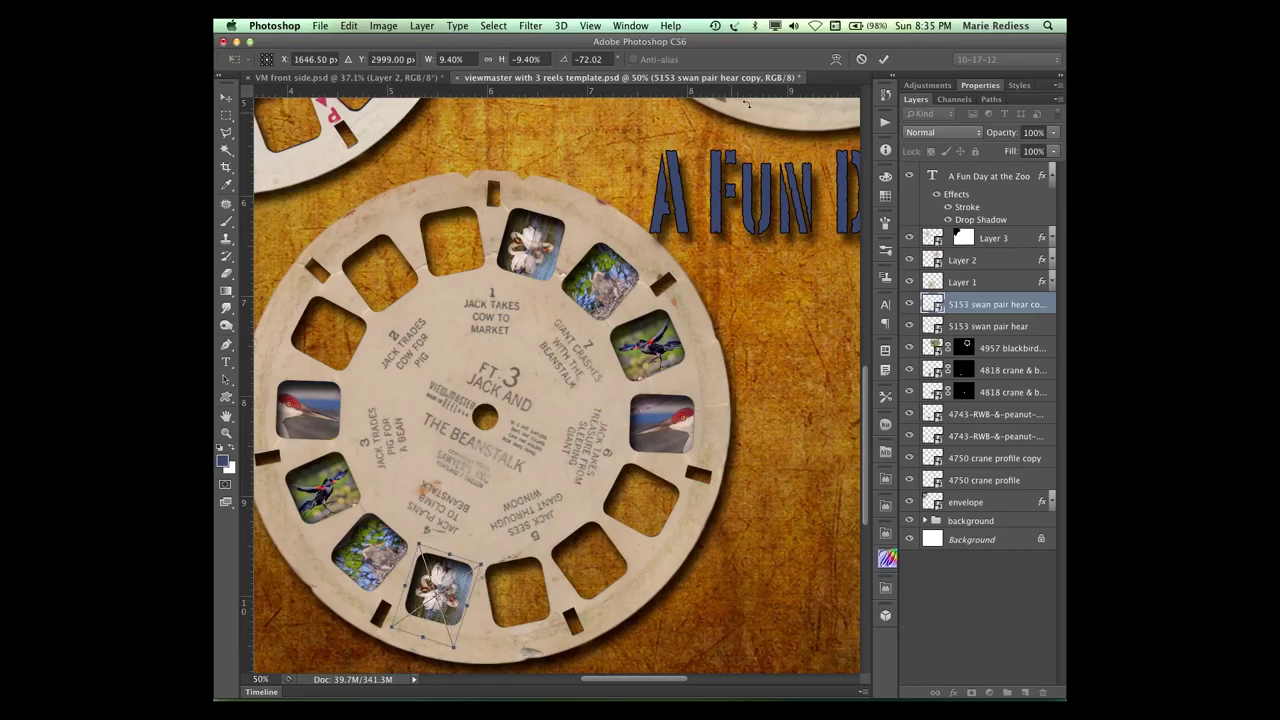
{"action": "left_click", "coordinate": [884, 59]}
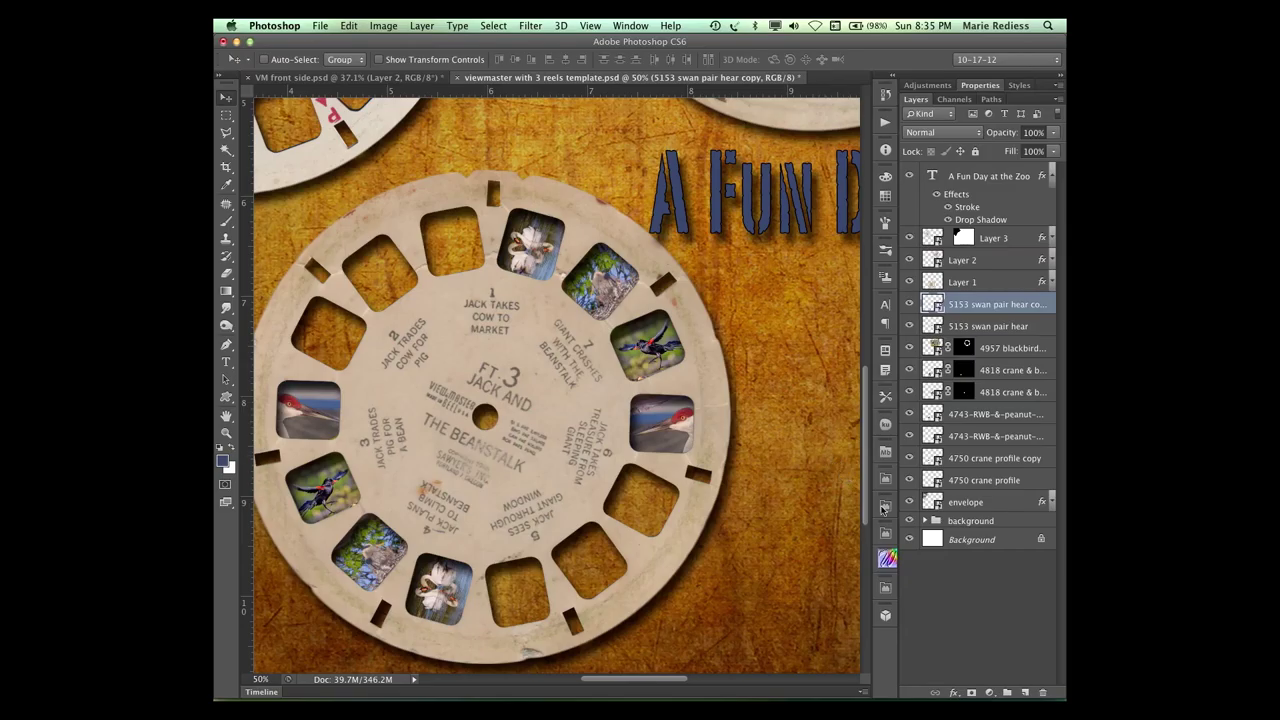
- Scroll Mini Bridge's 2 star jpgs thumbnails to the chickadee-on-twig photo and drag it onto the reel
{"action": "left_click", "coordinate": [885, 452]}
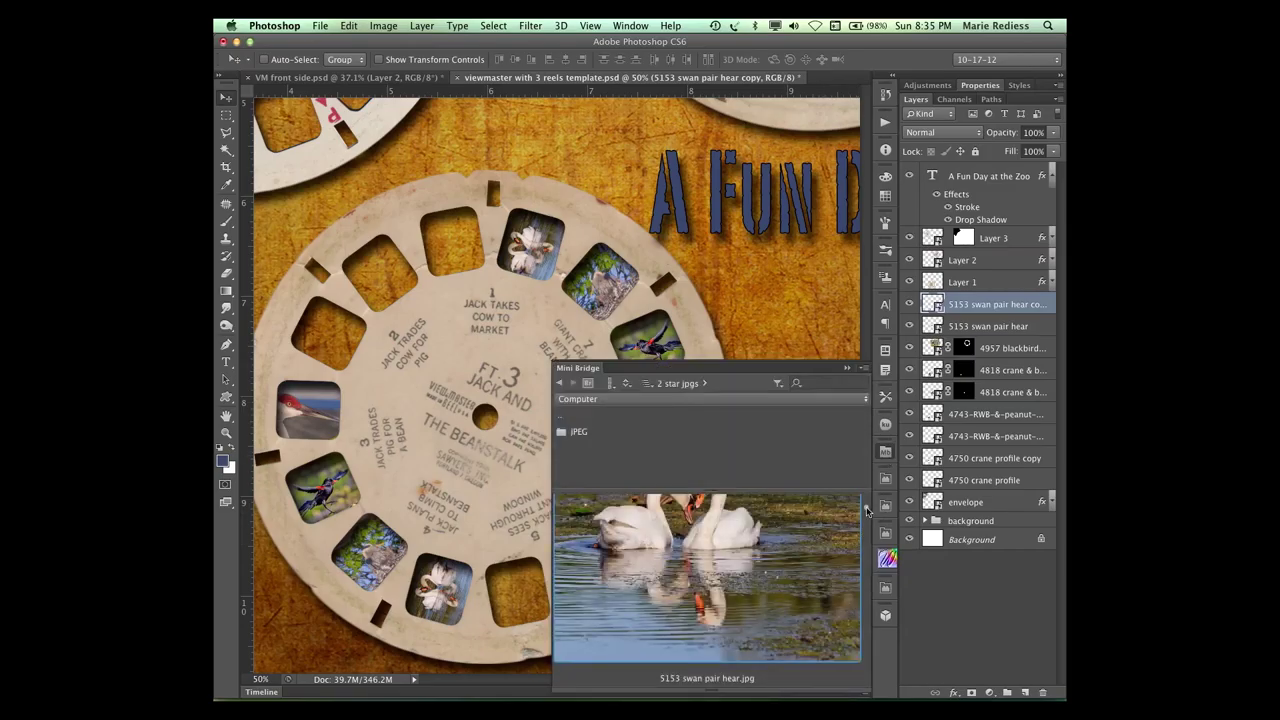
{"action": "scroll", "coordinate": [868, 512], "scroll_direction": "down", "scroll_amount": 5}
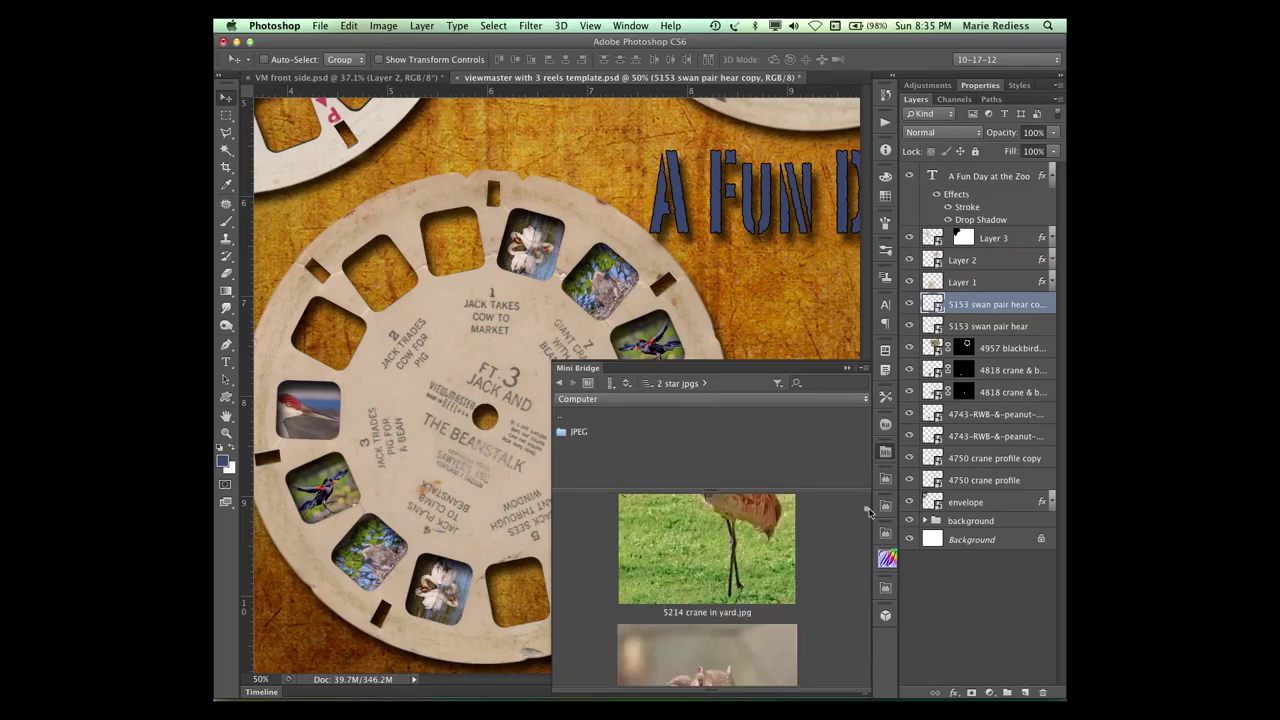
{"action": "scroll", "coordinate": [868, 512], "scroll_direction": "down", "scroll_amount": 2}
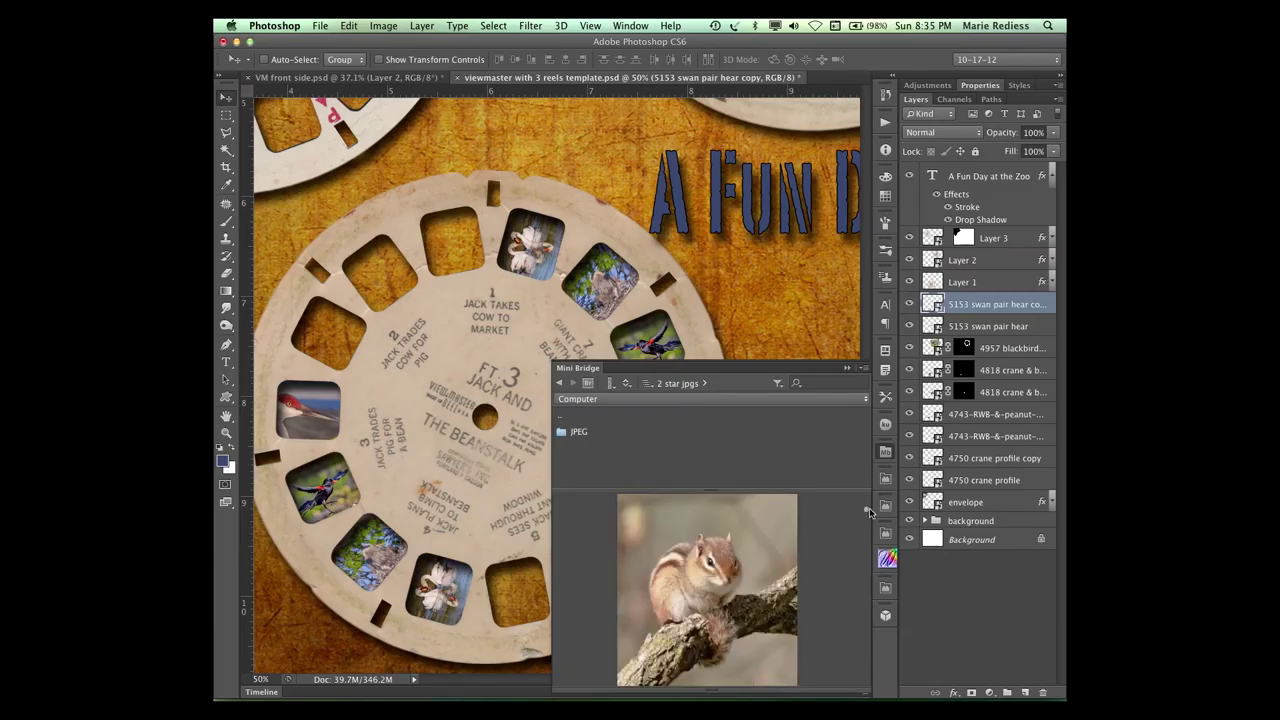
{"action": "scroll", "coordinate": [868, 512], "scroll_direction": "down", "scroll_amount": 3}
{"action": "scroll", "coordinate": [871, 513], "scroll_direction": "up", "scroll_amount": 2}
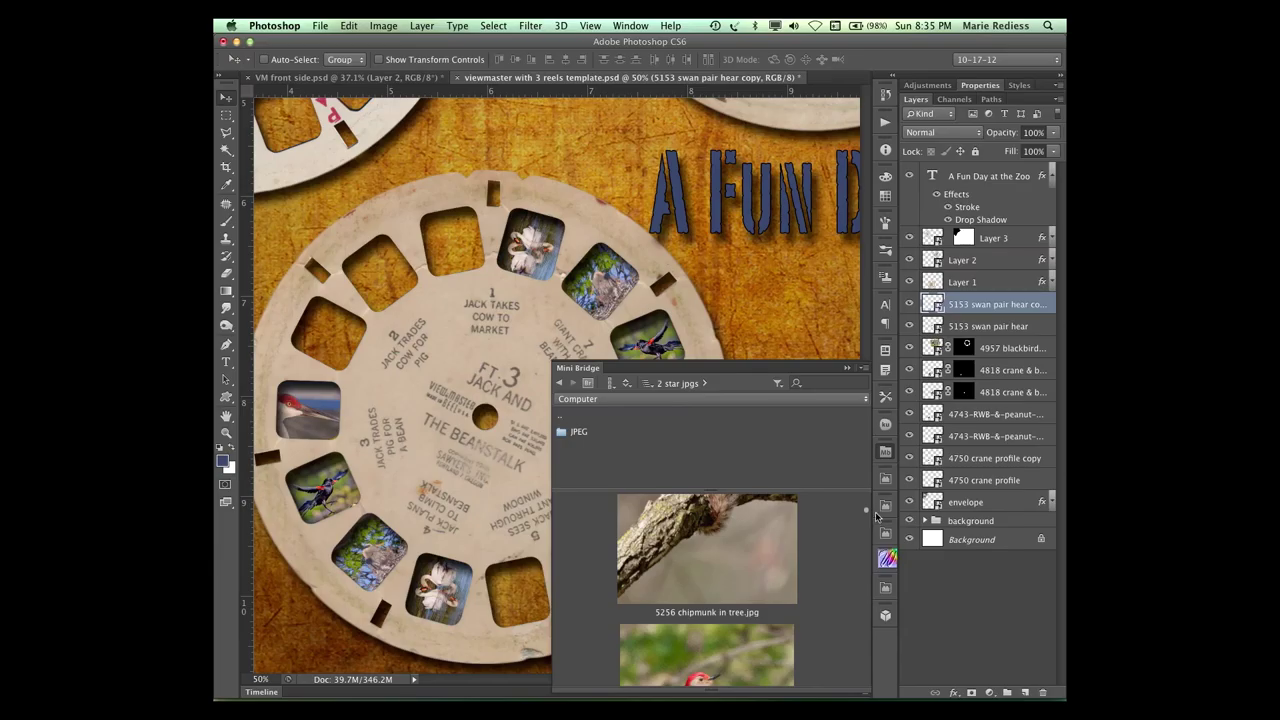
{"action": "scroll", "coordinate": [874, 514], "scroll_direction": "down", "scroll_amount": 2}
{"action": "scroll", "coordinate": [869, 511], "scroll_direction": "up", "scroll_amount": 3}
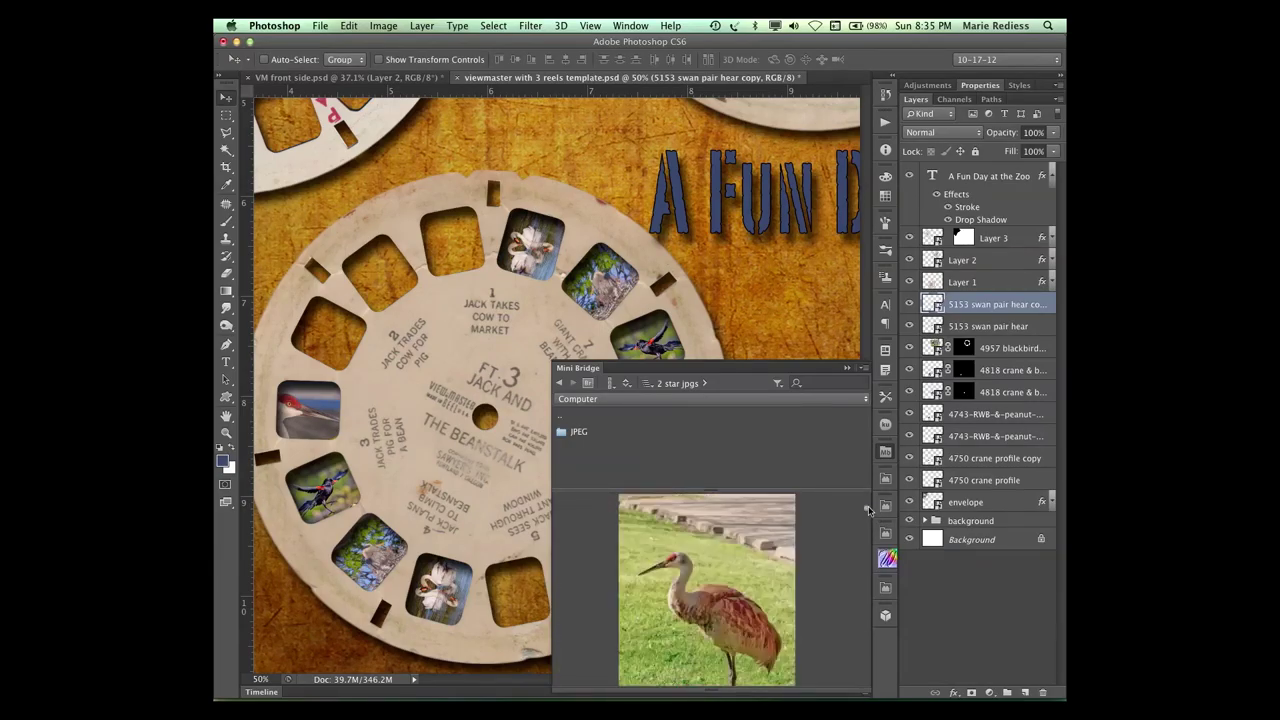
{"action": "scroll", "coordinate": [868, 511], "scroll_direction": "down", "scroll_amount": 3}
{"action": "scroll", "coordinate": [868, 512], "scroll_direction": "up", "scroll_amount": 2}
{"action": "scroll", "coordinate": [869, 514], "scroll_direction": "down", "scroll_amount": 4}
{"action": "scroll", "coordinate": [869, 514], "scroll_direction": "down", "scroll_amount": 2}
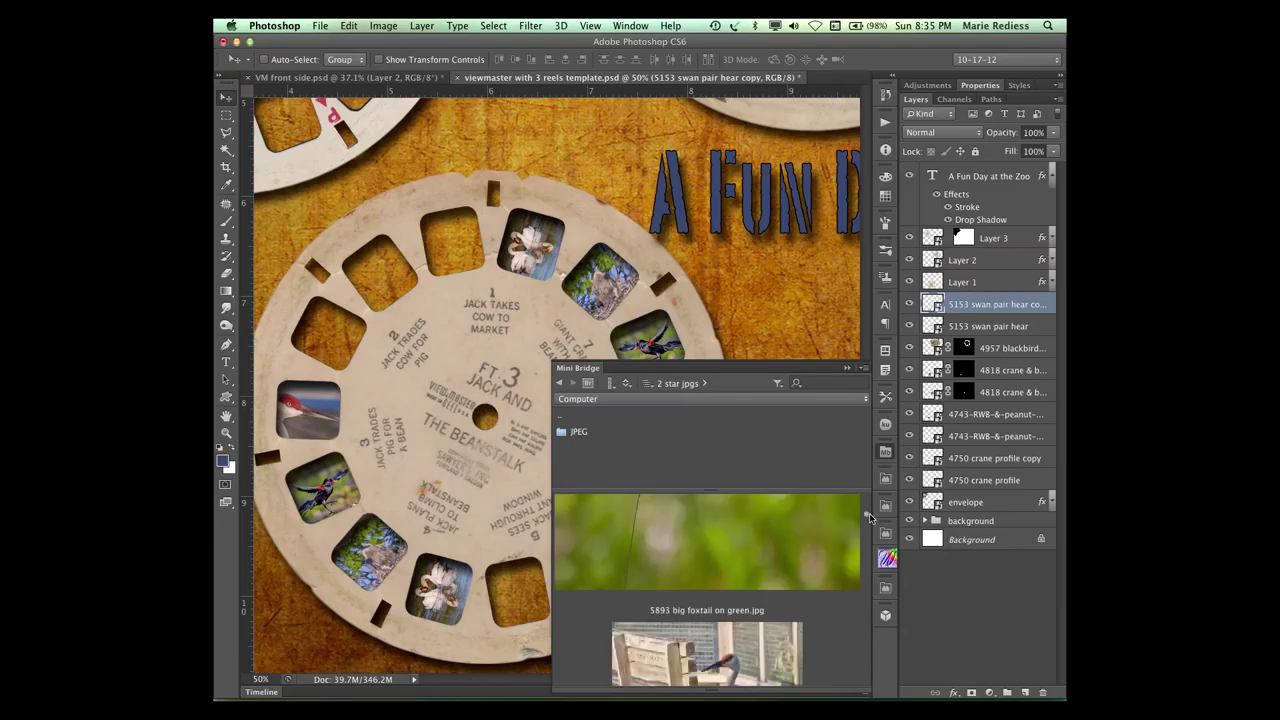
{"action": "scroll", "coordinate": [869, 514], "scroll_direction": "up", "scroll_amount": 3}
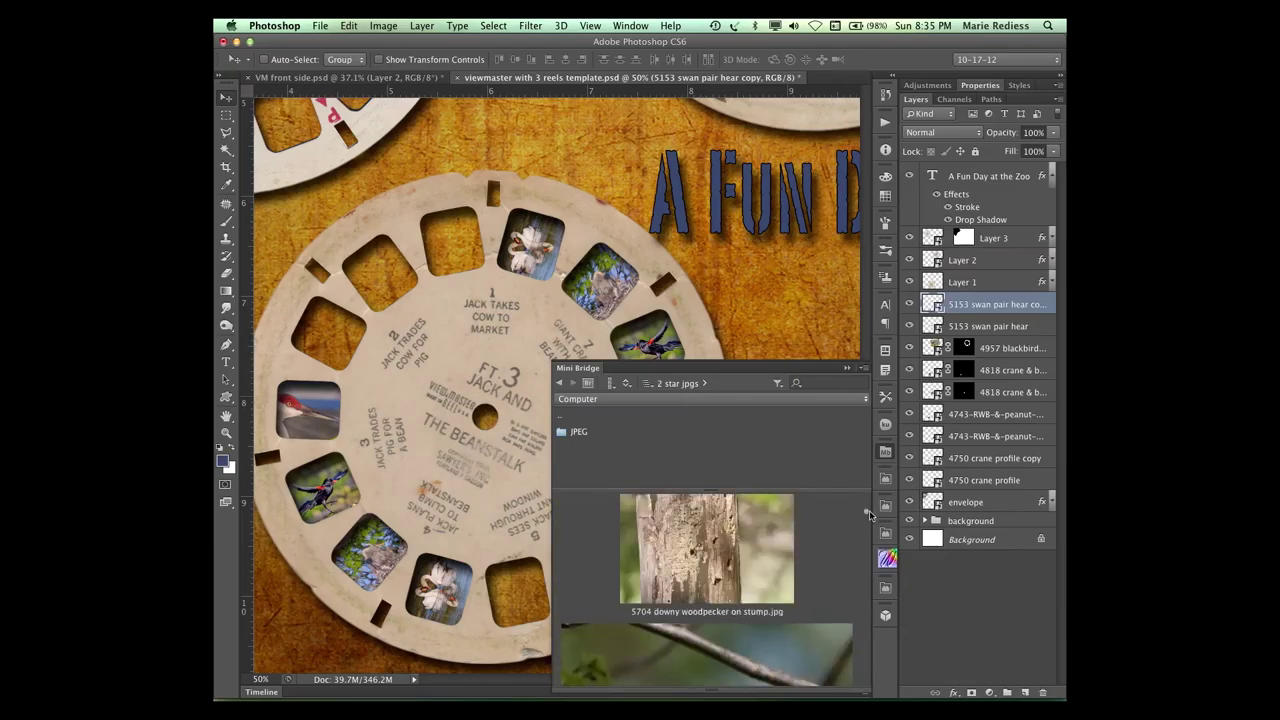
{"action": "scroll", "coordinate": [869, 514], "scroll_direction": "down", "scroll_amount": 2}
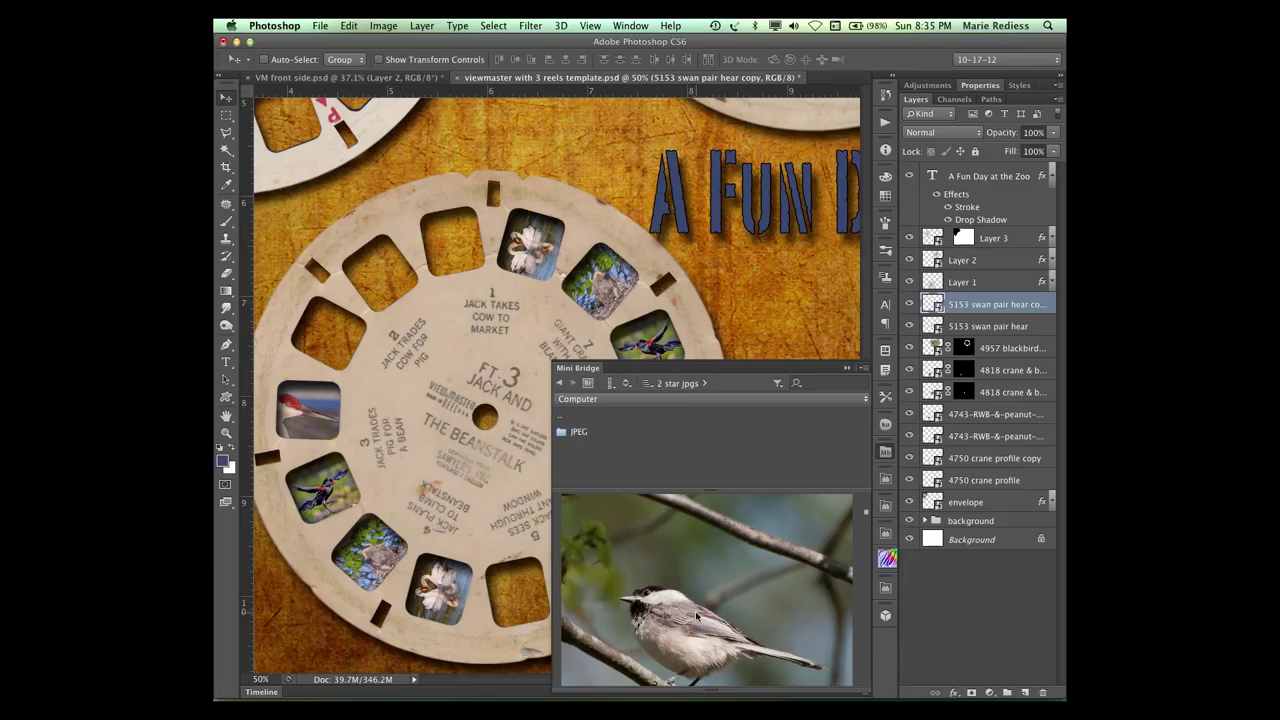
{"action": "left_click_drag", "start_coordinate": [695, 627], "coordinate": [460, 461]}
- Close Mini Bridge, then shrink, rotate and move the chickadee into the empty bottom FT-3 slot
{"action": "left_click", "coordinate": [884, 452]}
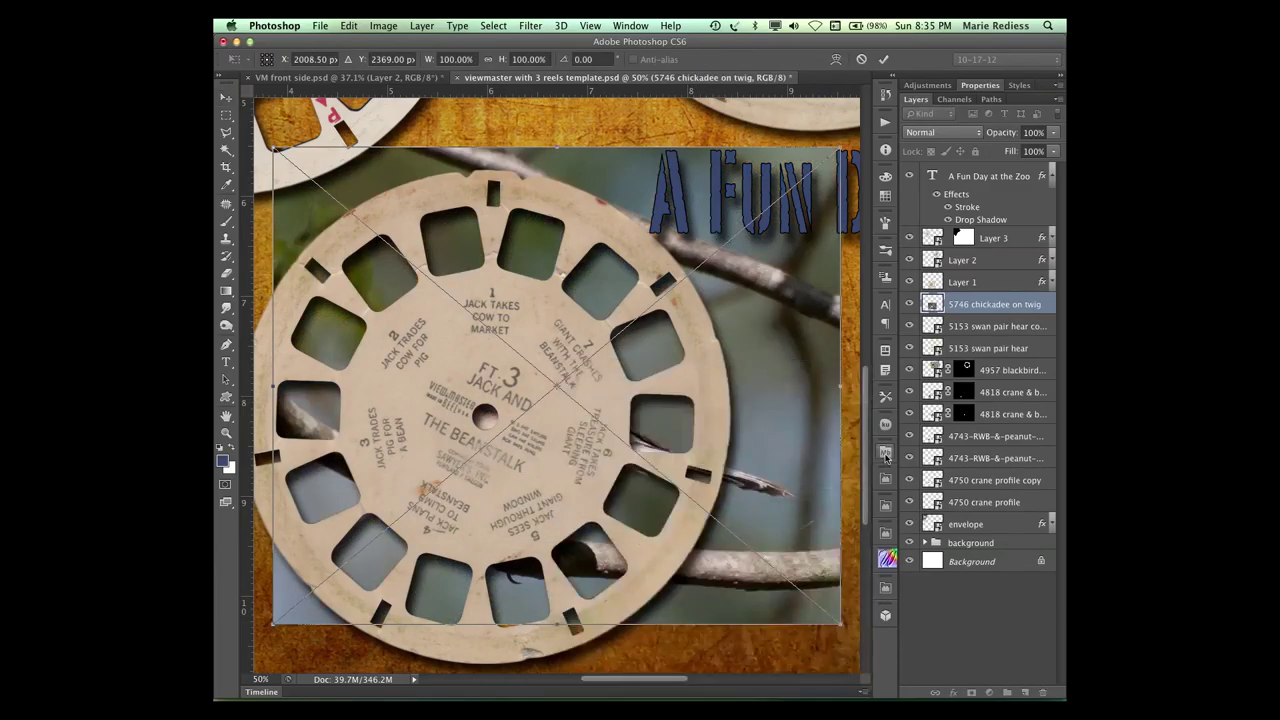
{"action": "left_click_drag", "start_coordinate": [838, 150], "coordinate": [490, 185]}
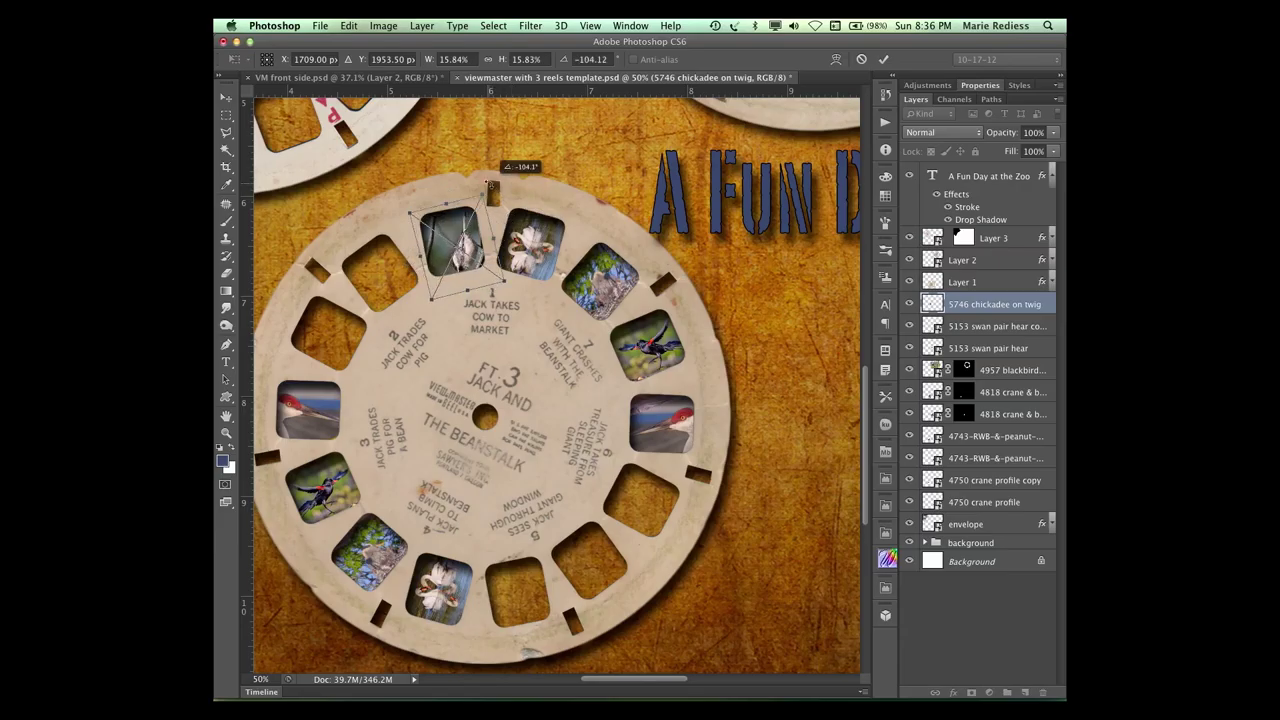
{"action": "left_click_drag", "start_coordinate": [490, 185], "coordinate": [441, 302]}
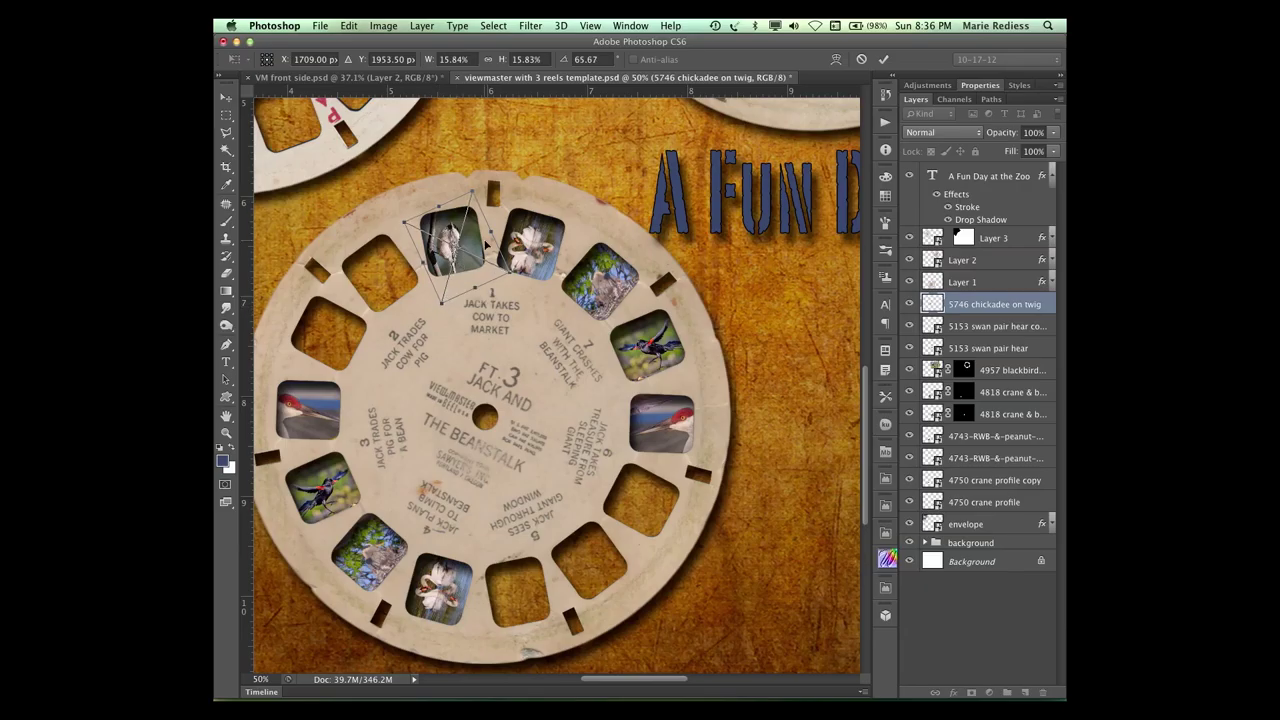
{"action": "left_click_drag", "start_coordinate": [471, 243], "coordinate": [545, 598]}
- Fine-tune the chickadee to 14.6% size and 77.52° rotation so it fills the slot
{"action": "left_click_drag", "start_coordinate": [502, 651], "coordinate": [493, 652]}
{"action": "key", "text": "super+z"}
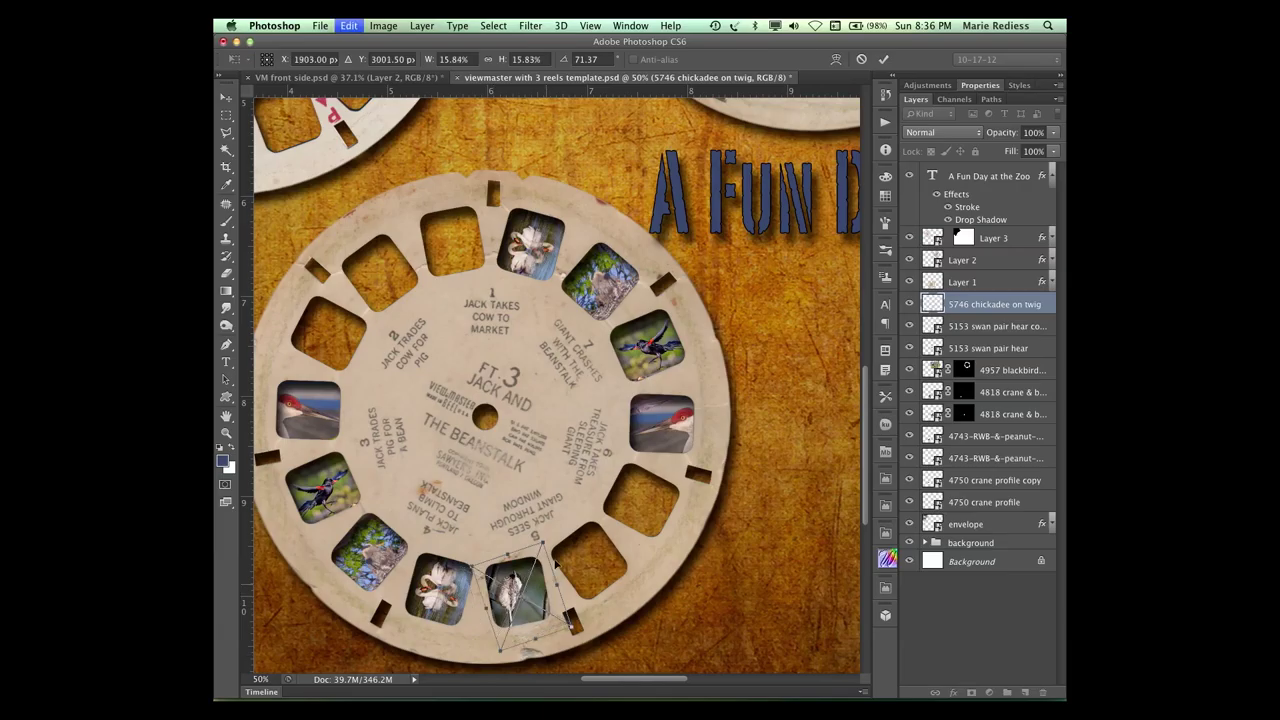
{"action": "left_click_drag", "start_coordinate": [555, 520], "coordinate": [563, 525]}
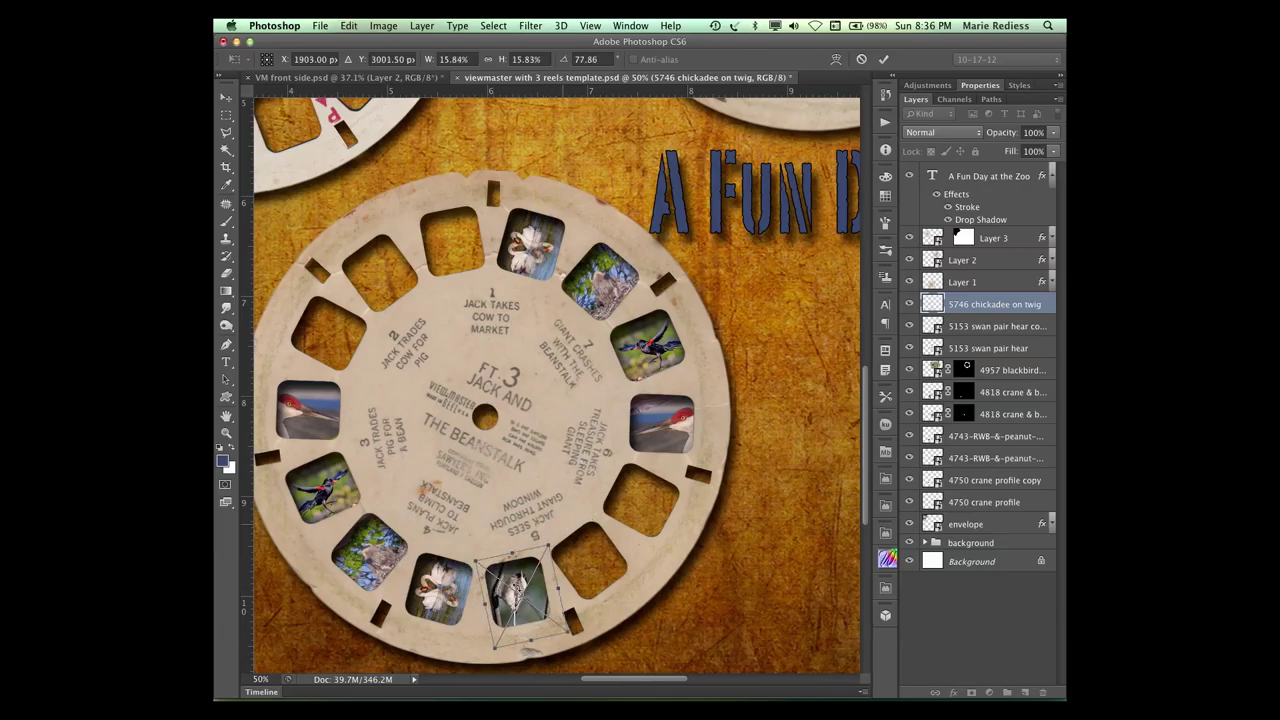
{"action": "key", "text": "shift+Down"}
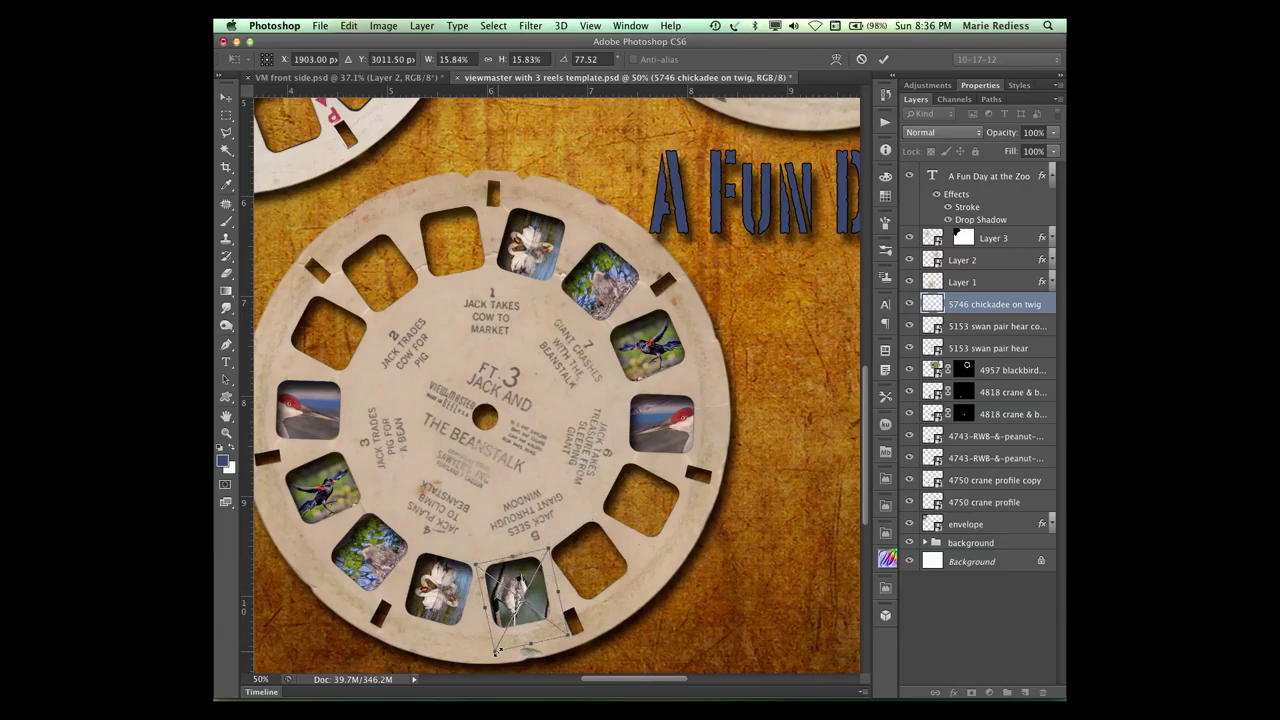
{"action": "left_click_drag", "start_coordinate": [495, 650], "coordinate": [563, 627]}
- Commit the chickadee, duplicate its layer, and move the copy up to the FT-3 top slot
{"action": "key", "text": "Return"}
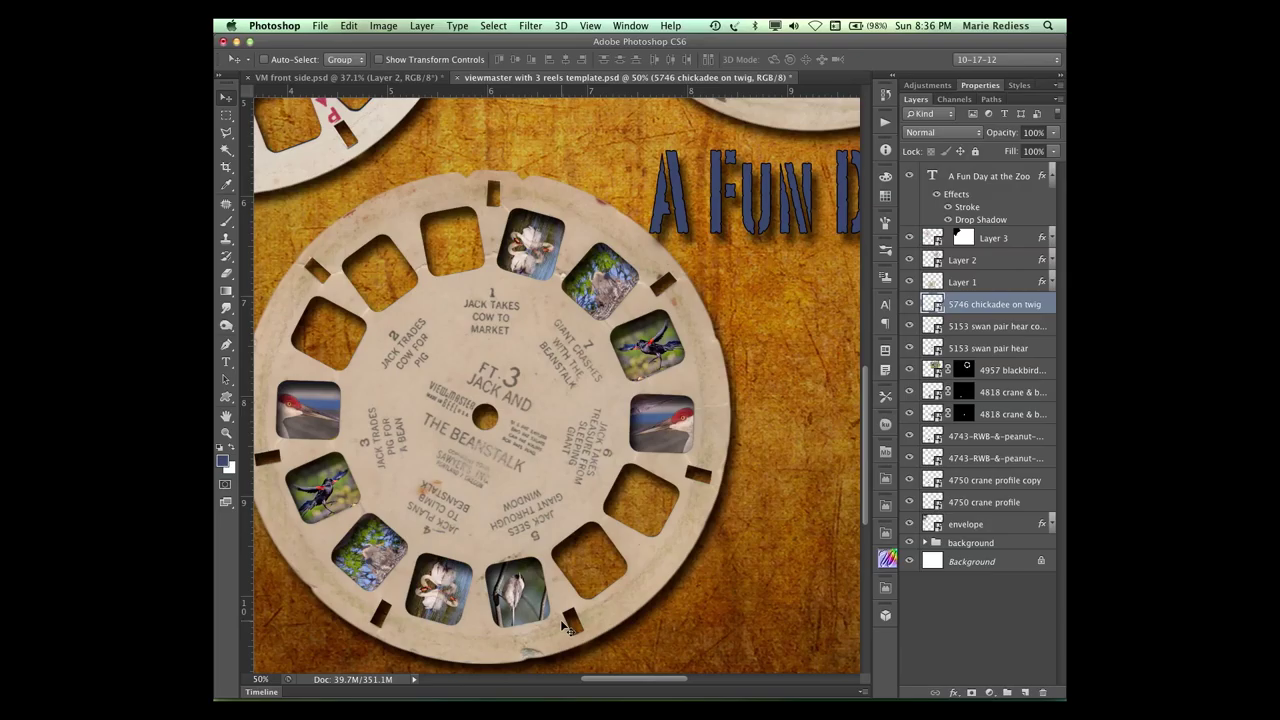
{"action": "key", "text": "super+j"}
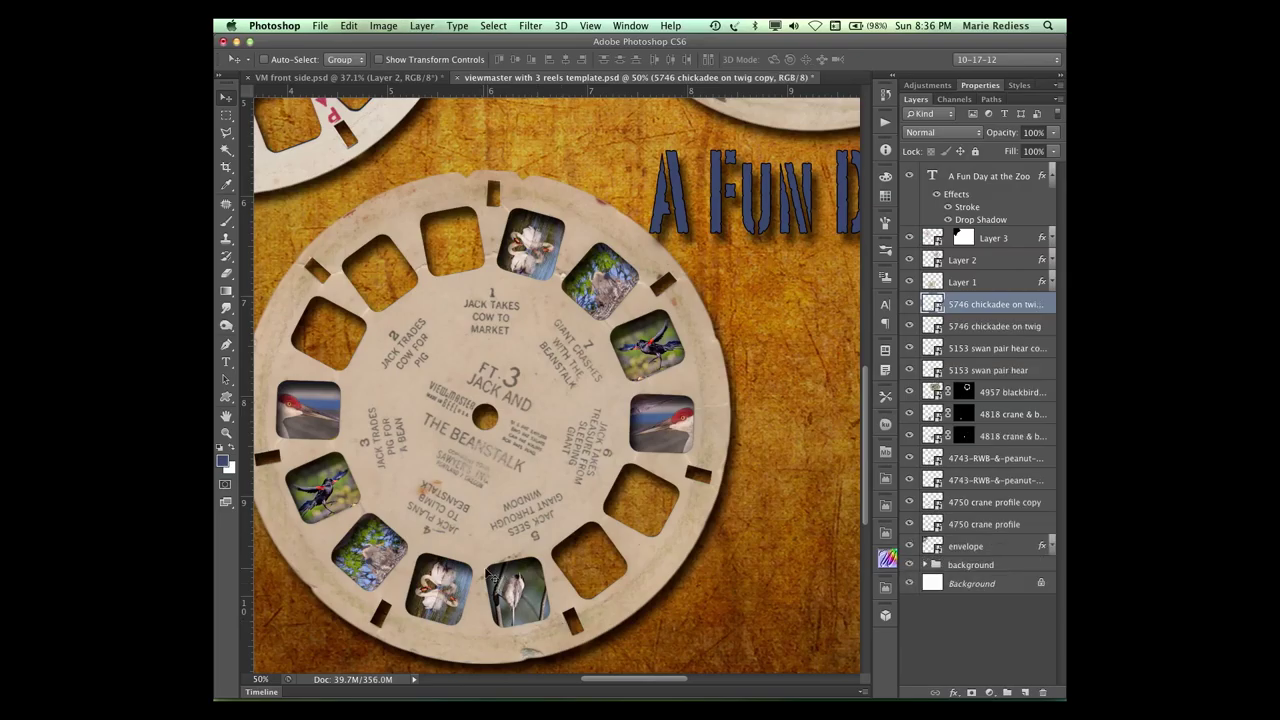
{"action": "left_click_drag", "start_coordinate": [518, 594], "coordinate": [467, 259]}
- Flip the chickadee copy horizontally, rotate it 78.65° into the top slot beside the swans, and commit
{"action": "key", "text": "super+t"}
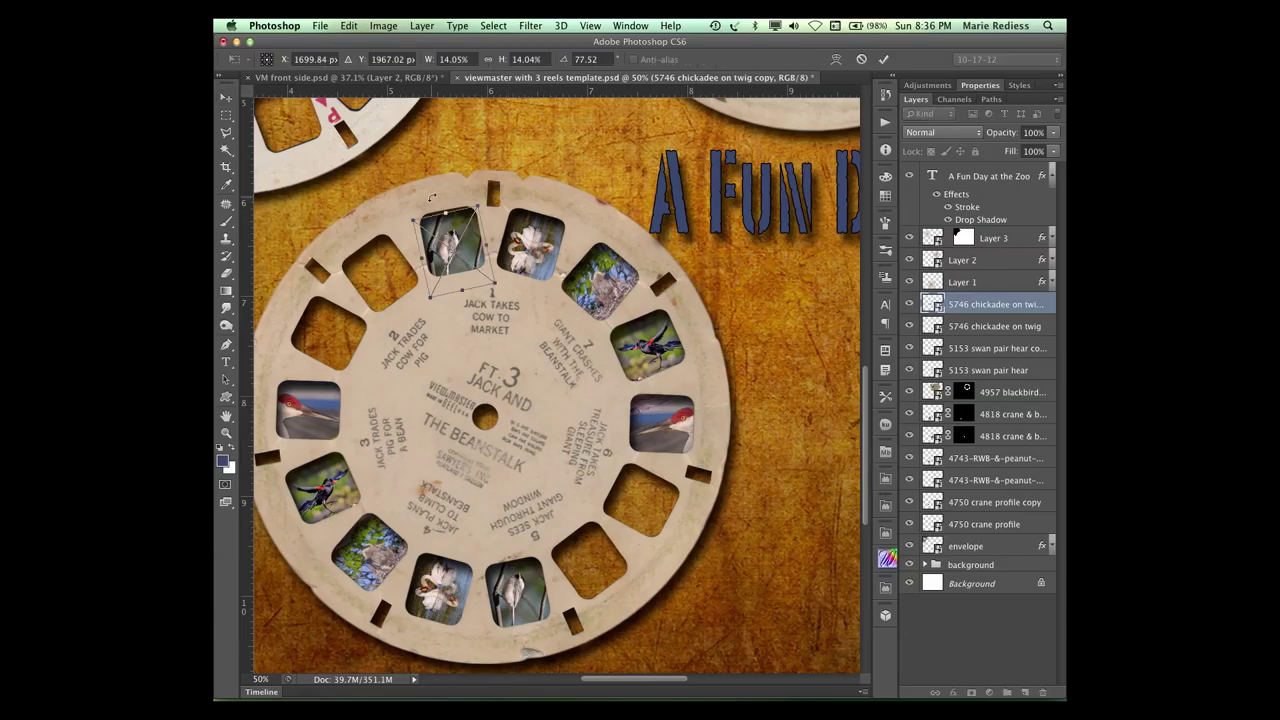
{"action": "right_click", "coordinate": [452, 246]}
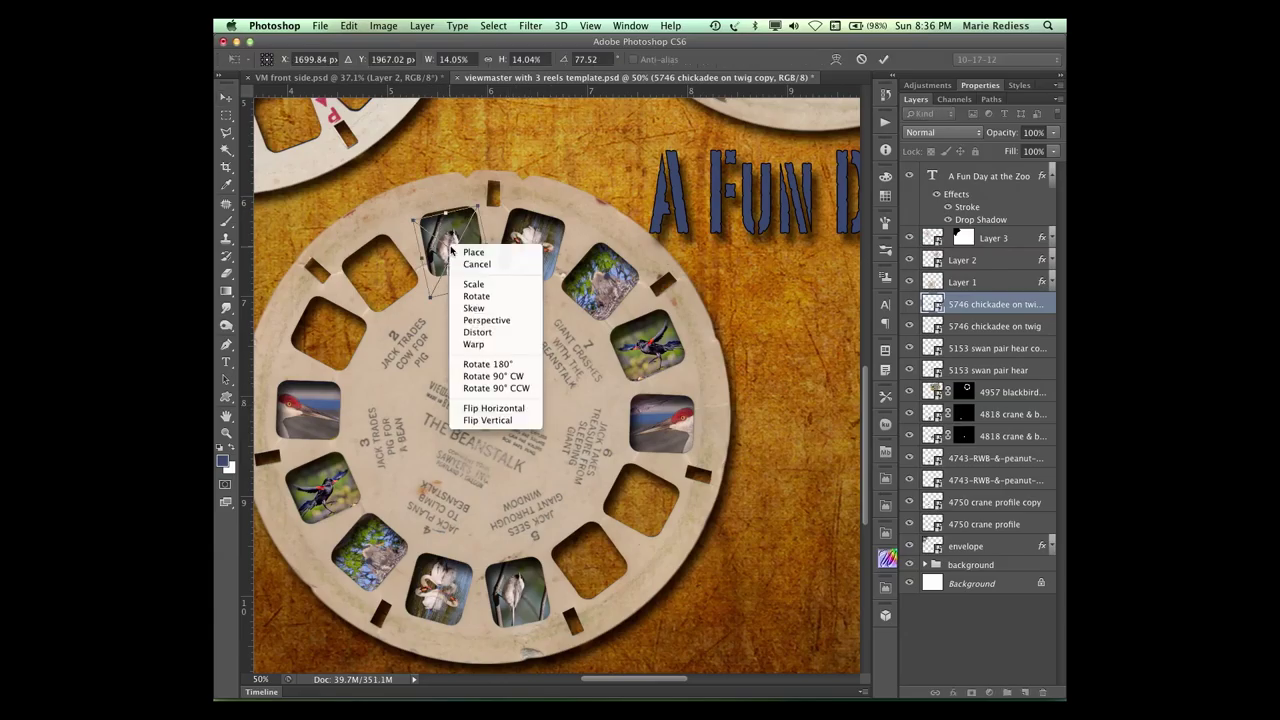
{"action": "left_click", "coordinate": [485, 408]}
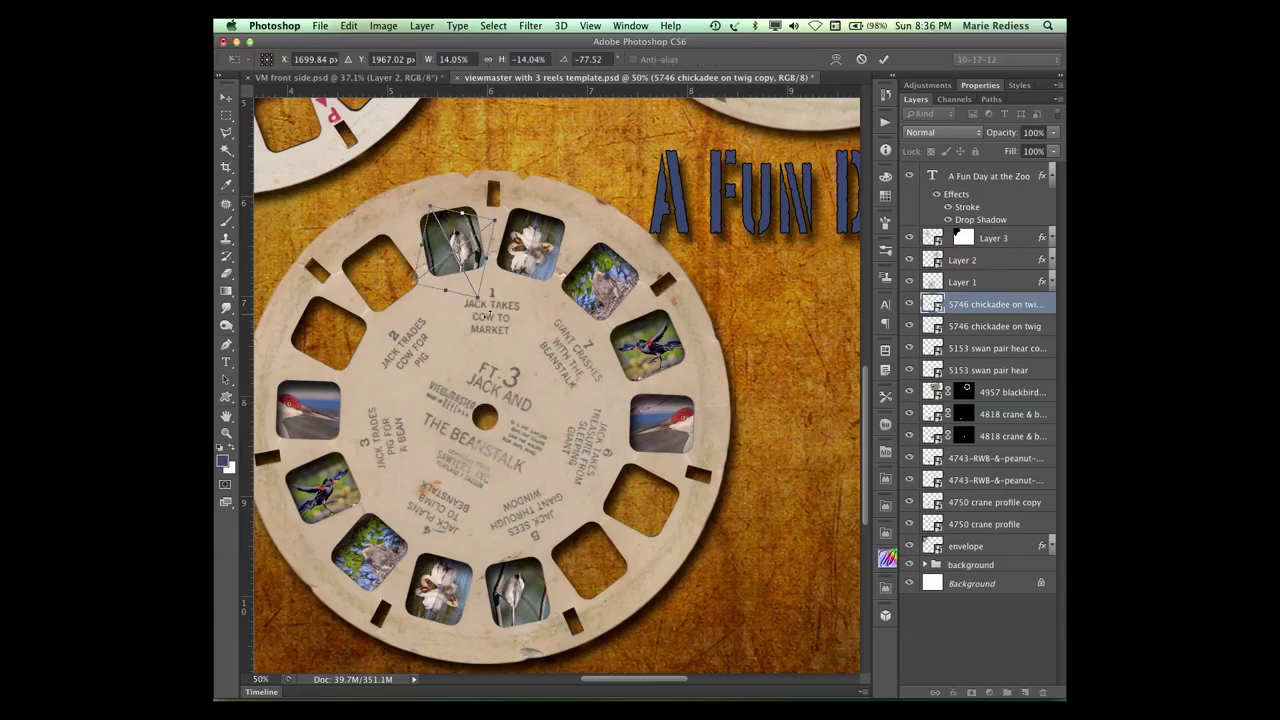
{"action": "left_click_drag", "start_coordinate": [489, 313], "coordinate": [397, 193]}
{"action": "left_click_drag", "start_coordinate": [441, 255], "coordinate": [443, 237]}
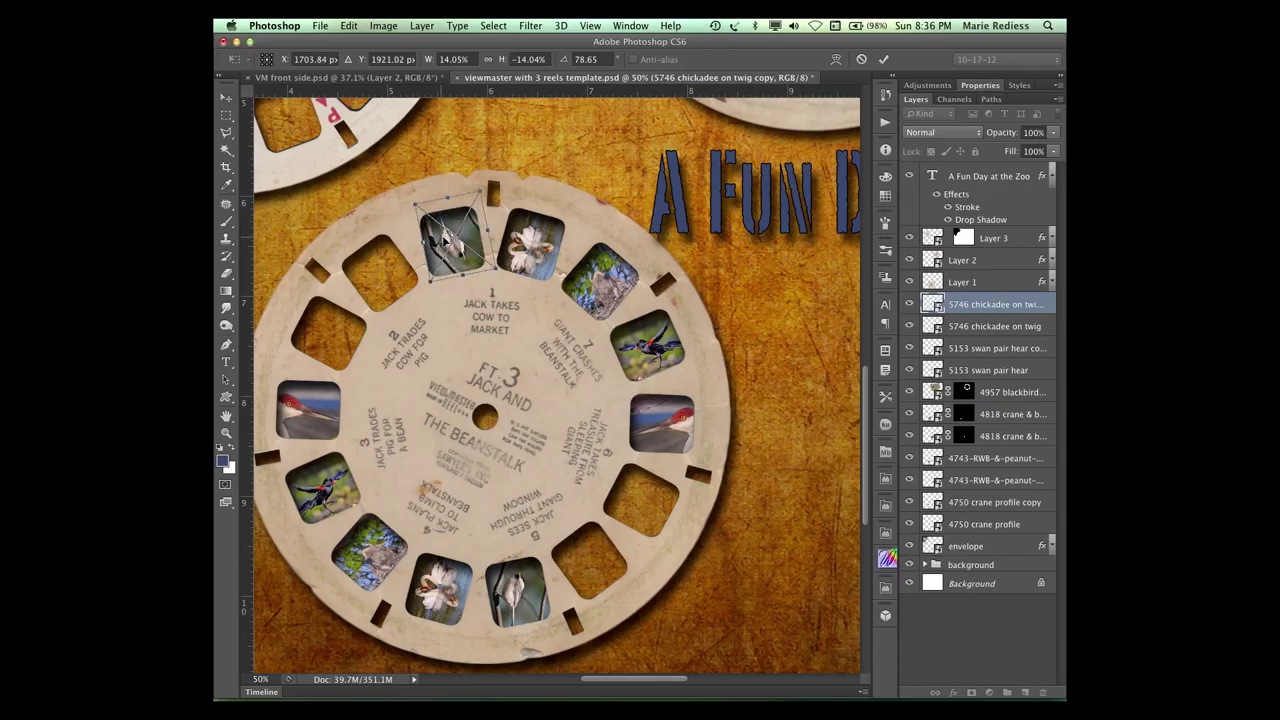
{"action": "key", "text": "Return"}
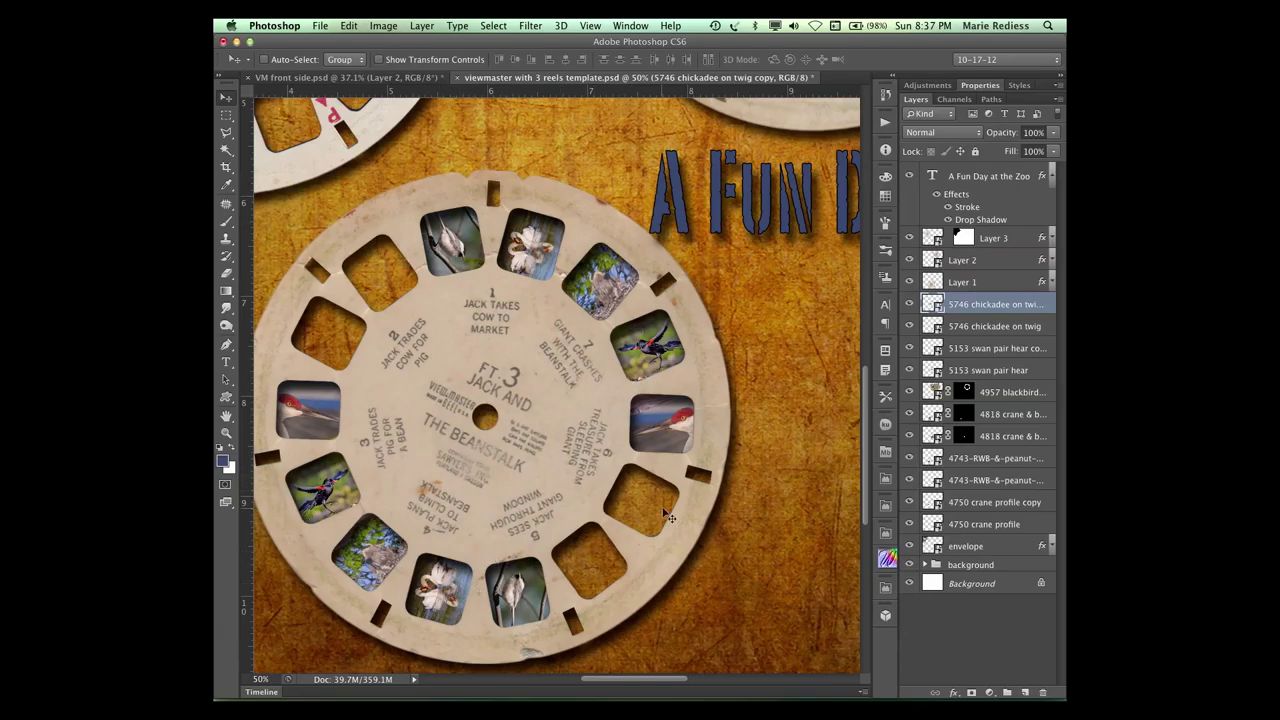
- On Layer 3, Magic Wand-select the empty reel window beside the '6' caption
{"action": "key", "text": "super+0"}
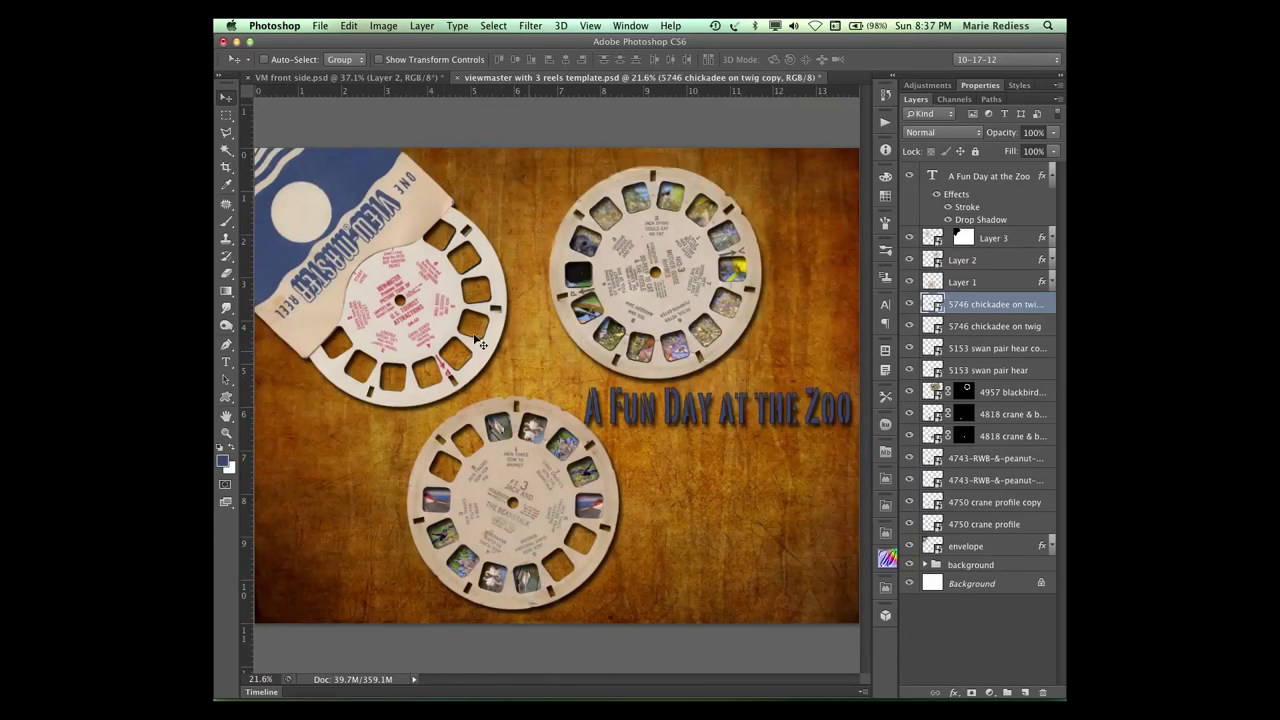
{"action": "key", "text": "super+plus"}
{"action": "key", "text": "super+plus"}
{"action": "key", "text": "super+plus"}
{"action": "key", "text": "super+plus"}
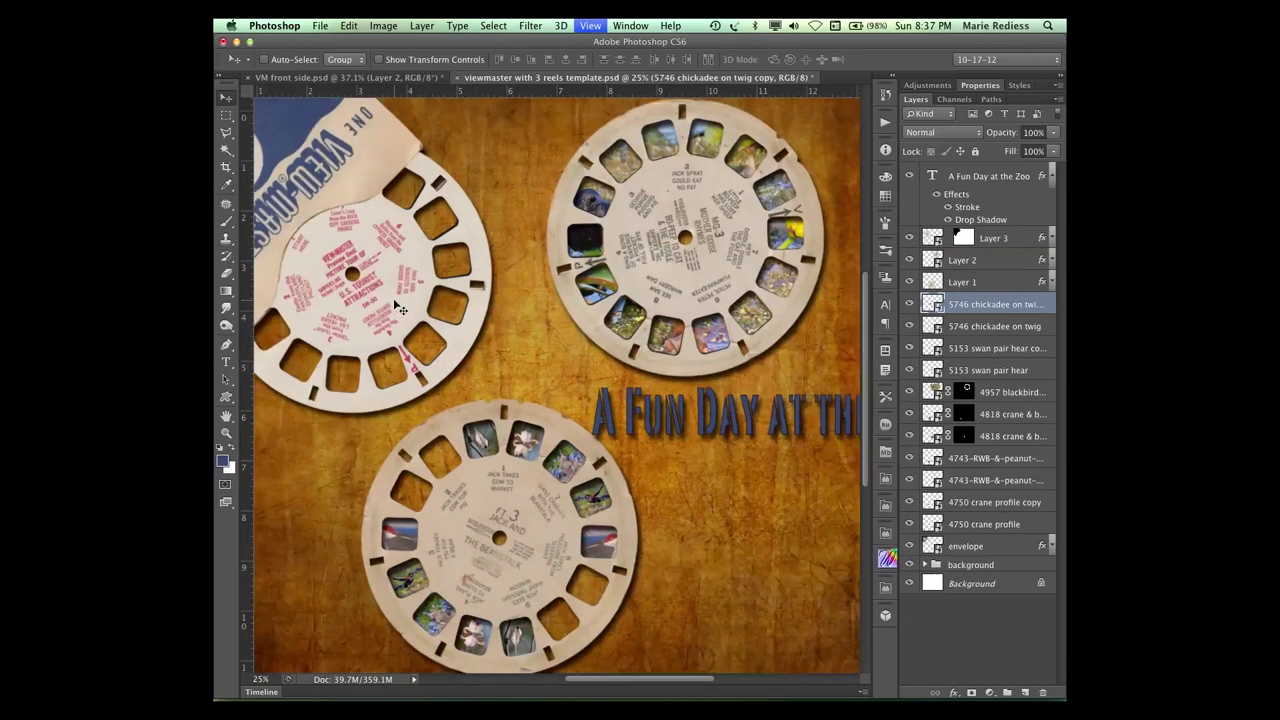
{"action": "left_click_drag", "start_coordinate": [393, 297], "coordinate": [723, 466]}
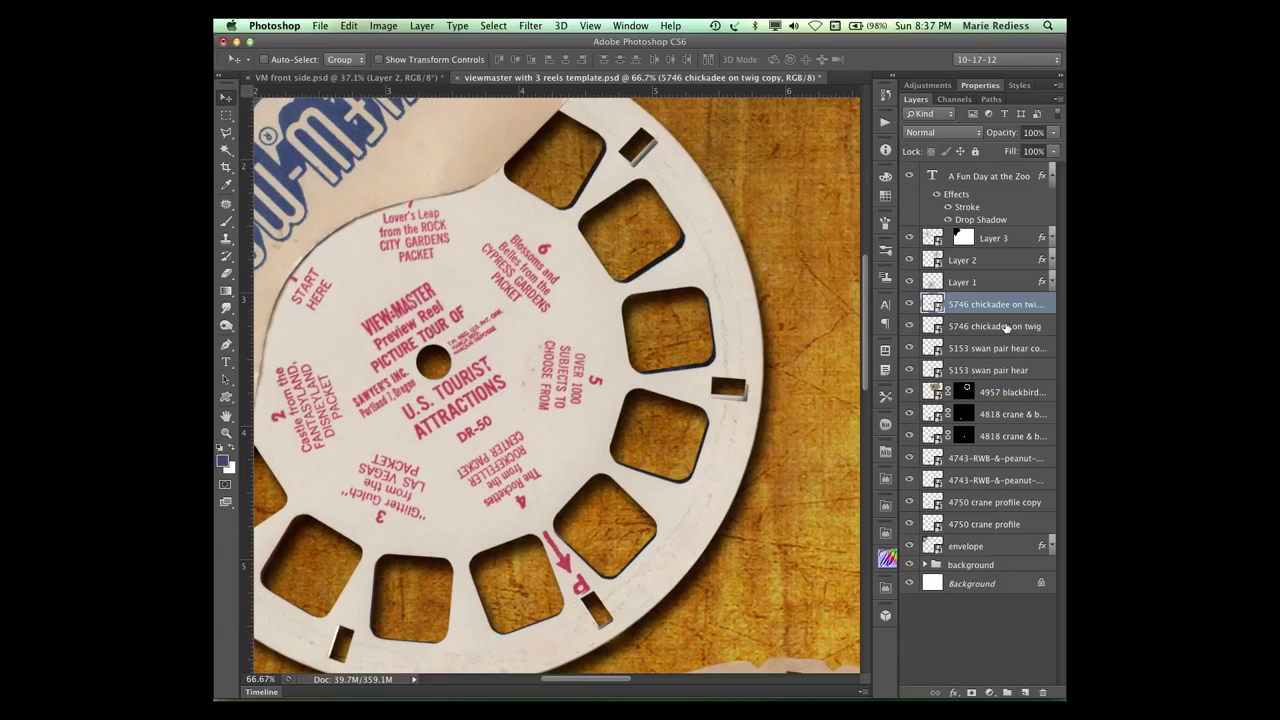
{"action": "left_click", "coordinate": [928, 239]}
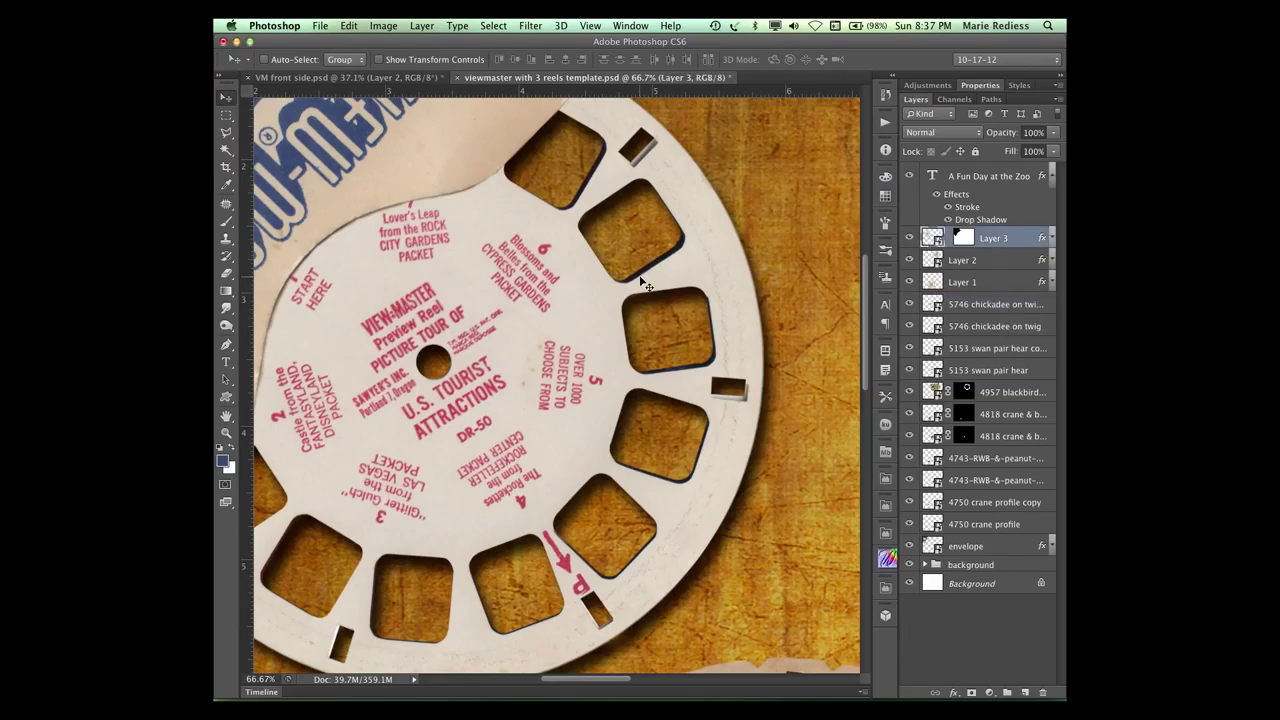
{"action": "left_click", "coordinate": [224, 153]}
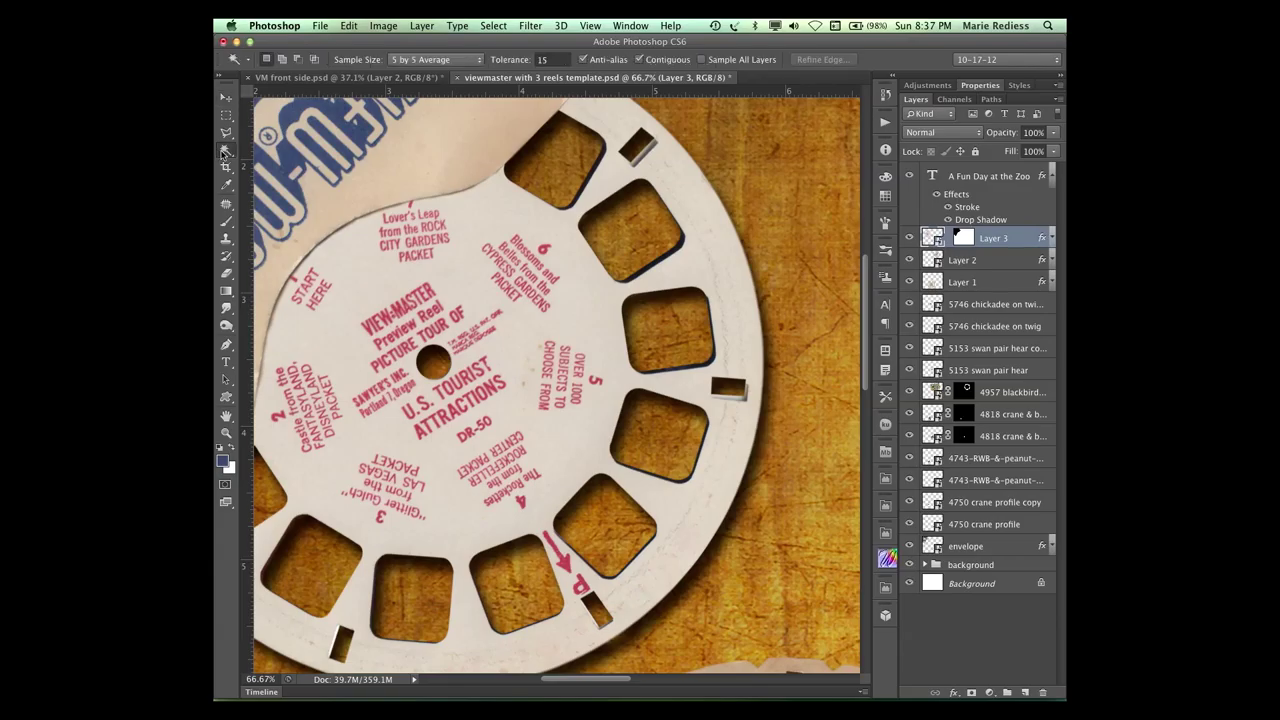
{"action": "left_click", "coordinate": [633, 234]}
{"action": "key", "text": "super+Tab"}
{"action": "key", "text": "super+Tab"}
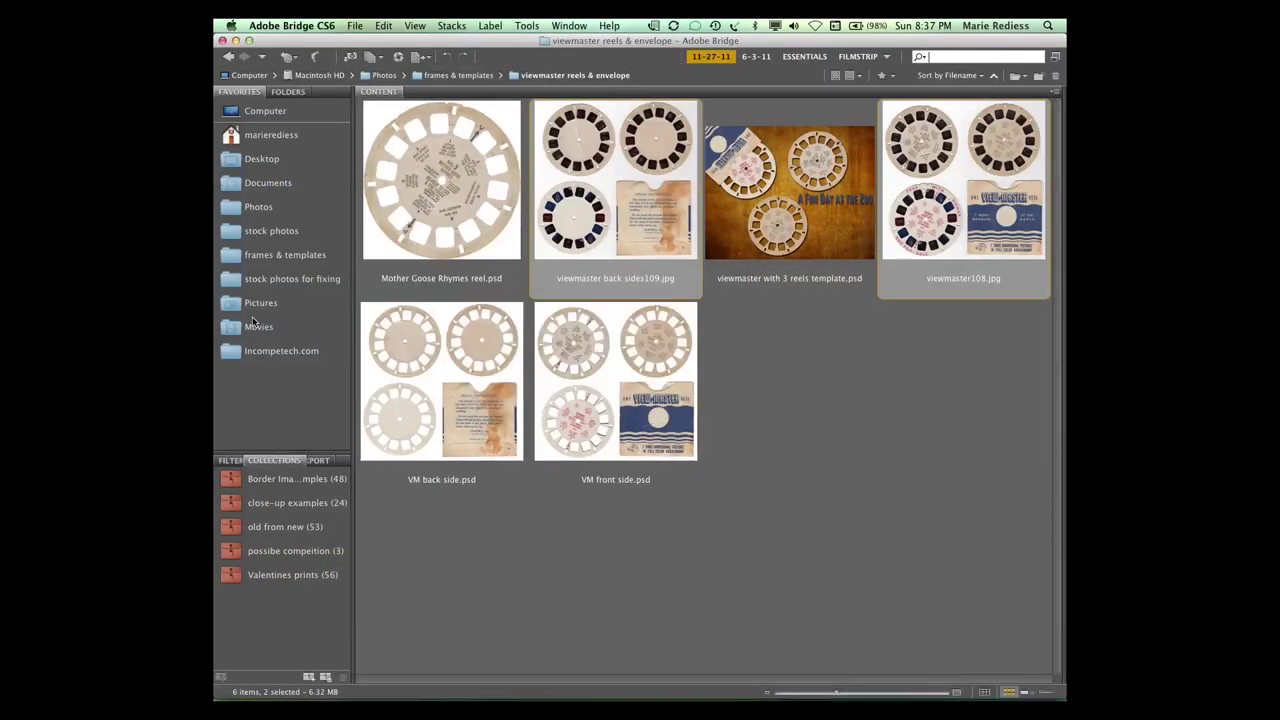
- In Bridge, browse to Photos > animals > birds > Kensington 2 5-10-12 > 2 star jpgs
{"action": "left_click", "coordinate": [256, 210]}
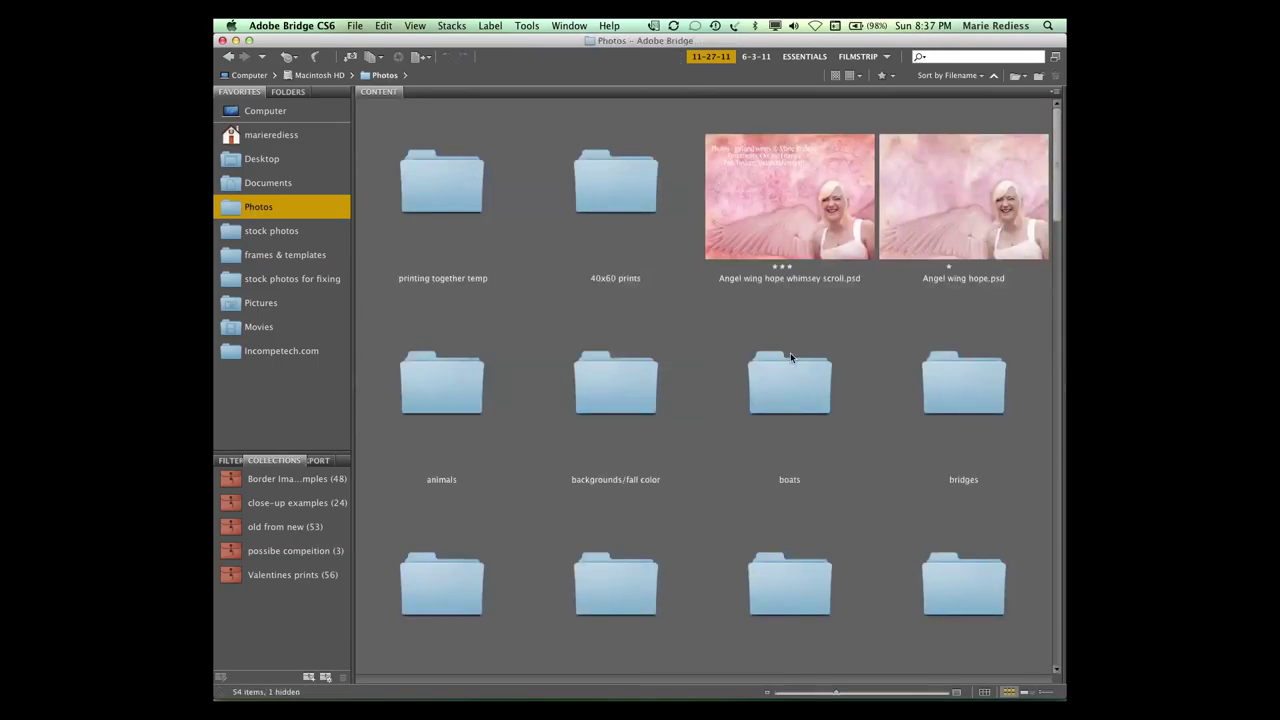
{"action": "double_click", "coordinate": [428, 397]}
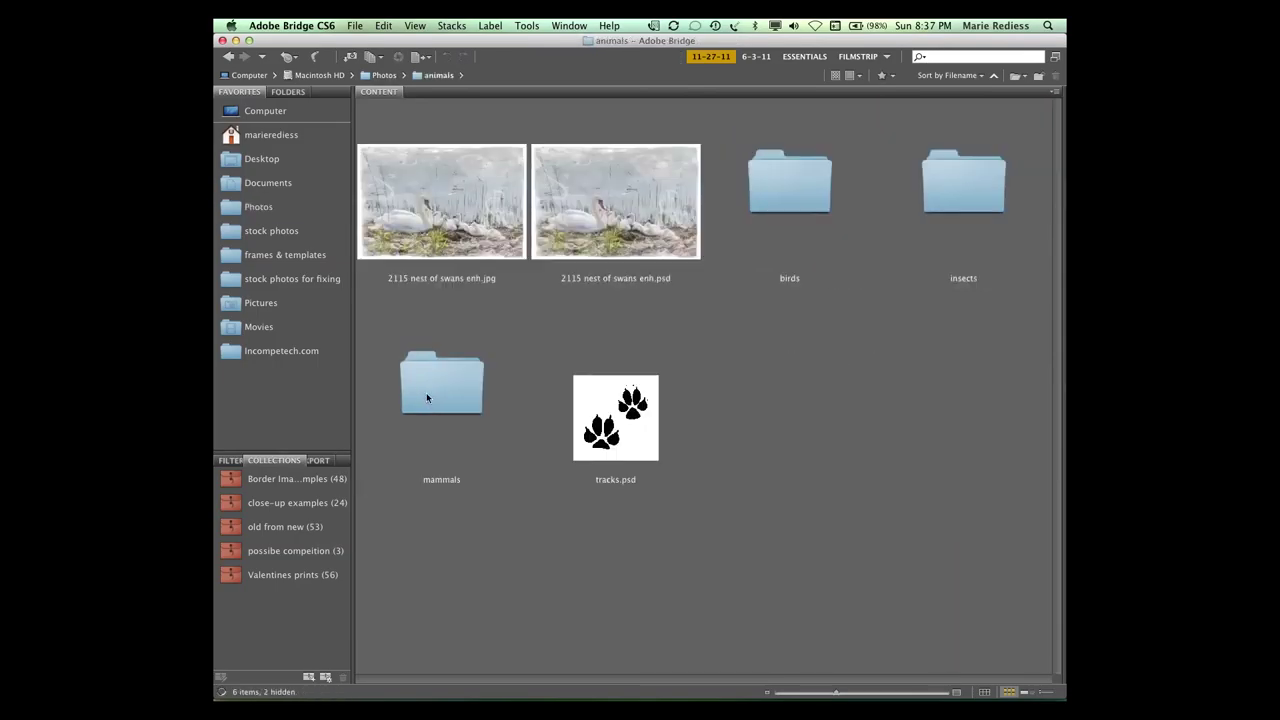
{"action": "double_click", "coordinate": [797, 208]}
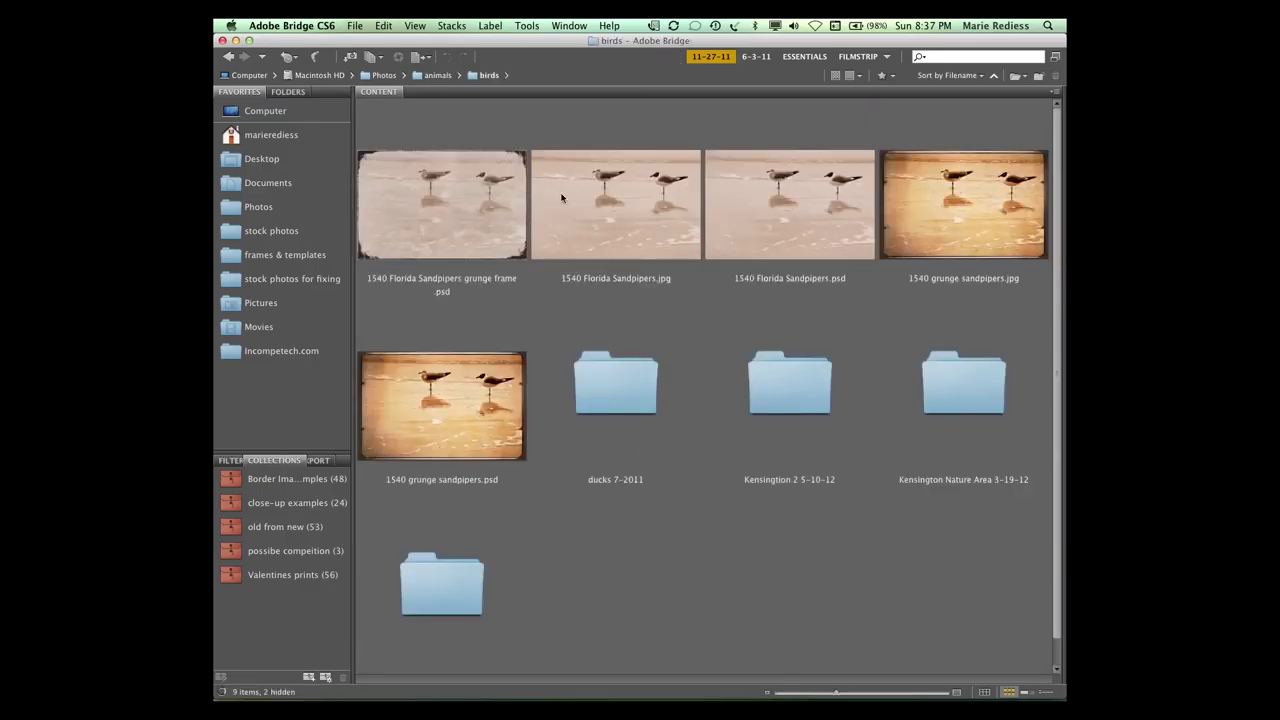
{"action": "double_click", "coordinate": [787, 392]}
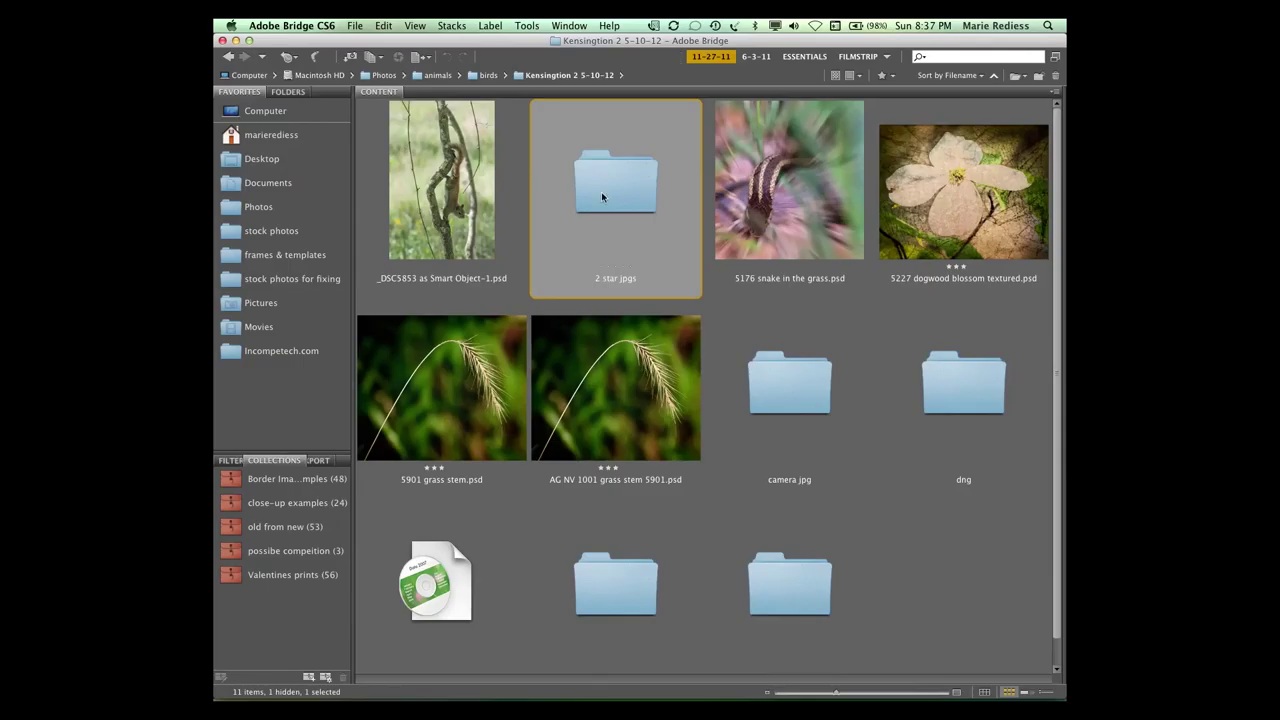
{"action": "double_click", "coordinate": [605, 194]}
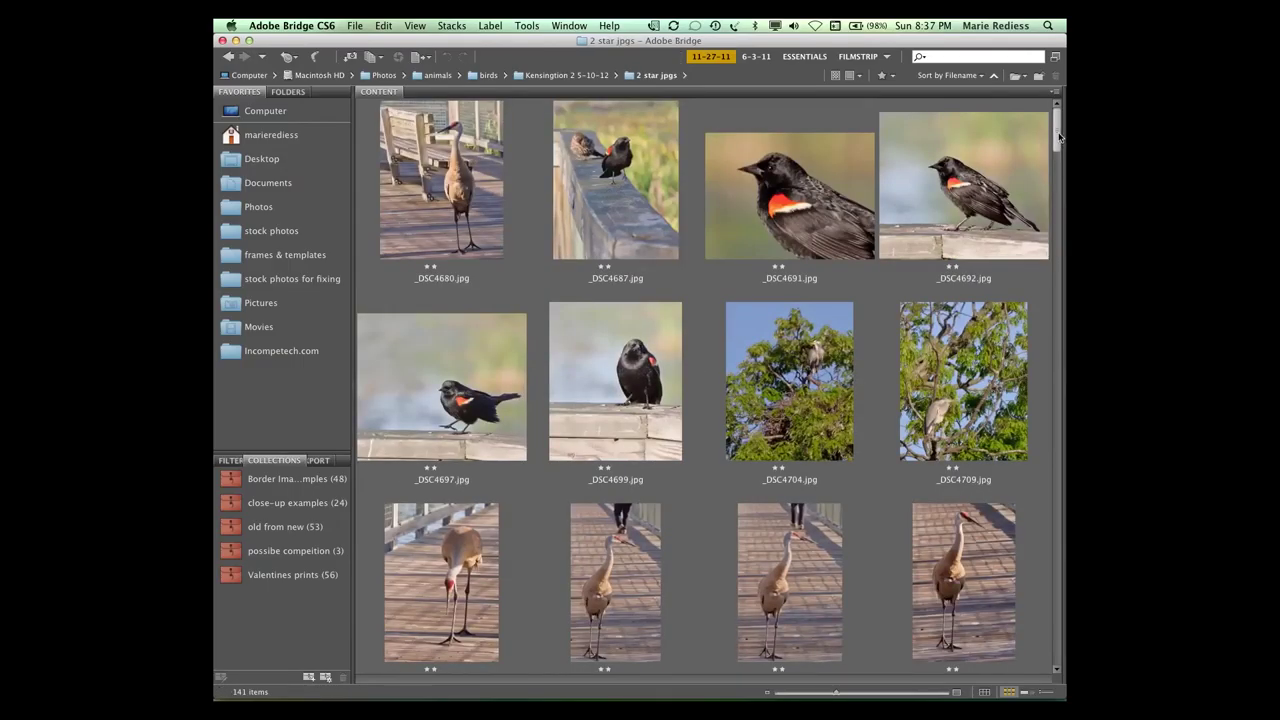
{"action": "left_click_drag", "start_coordinate": [1056, 130], "coordinate": [1049, 454]}
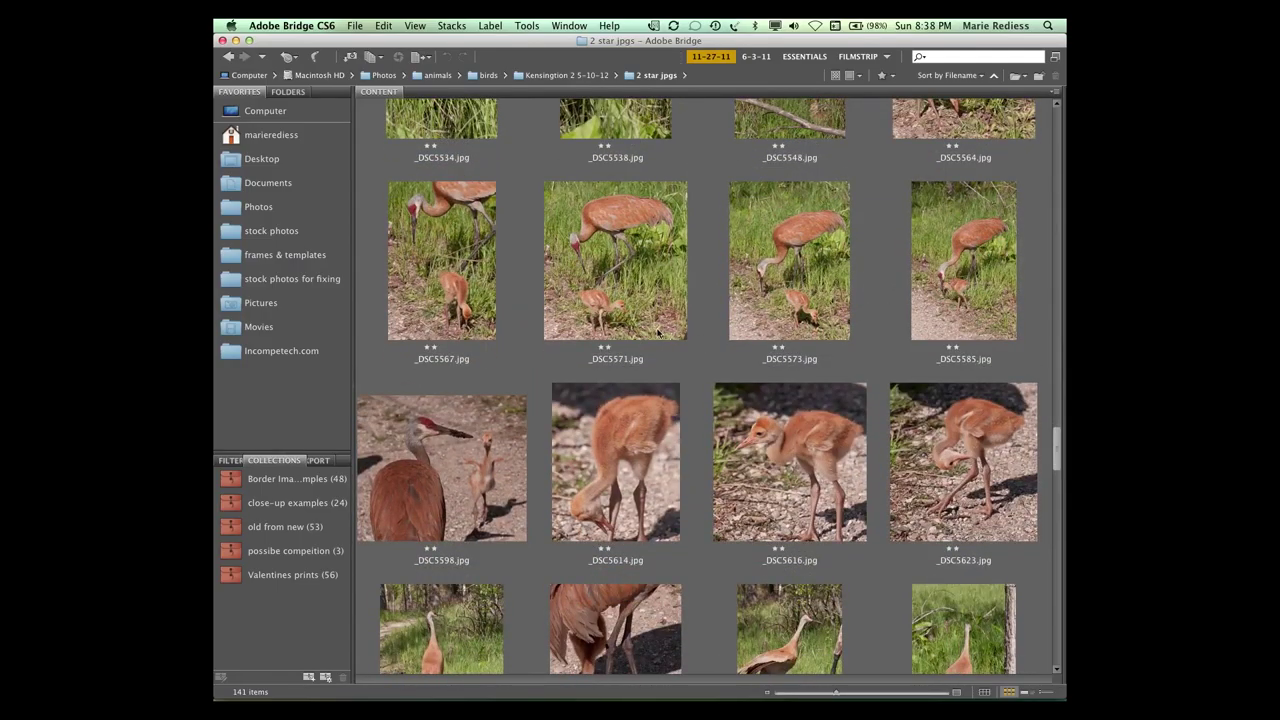
- Copy the crane-and-chick photo _DSC5571.jpg and return to Photoshop
{"action": "left_click", "coordinate": [637, 303]}
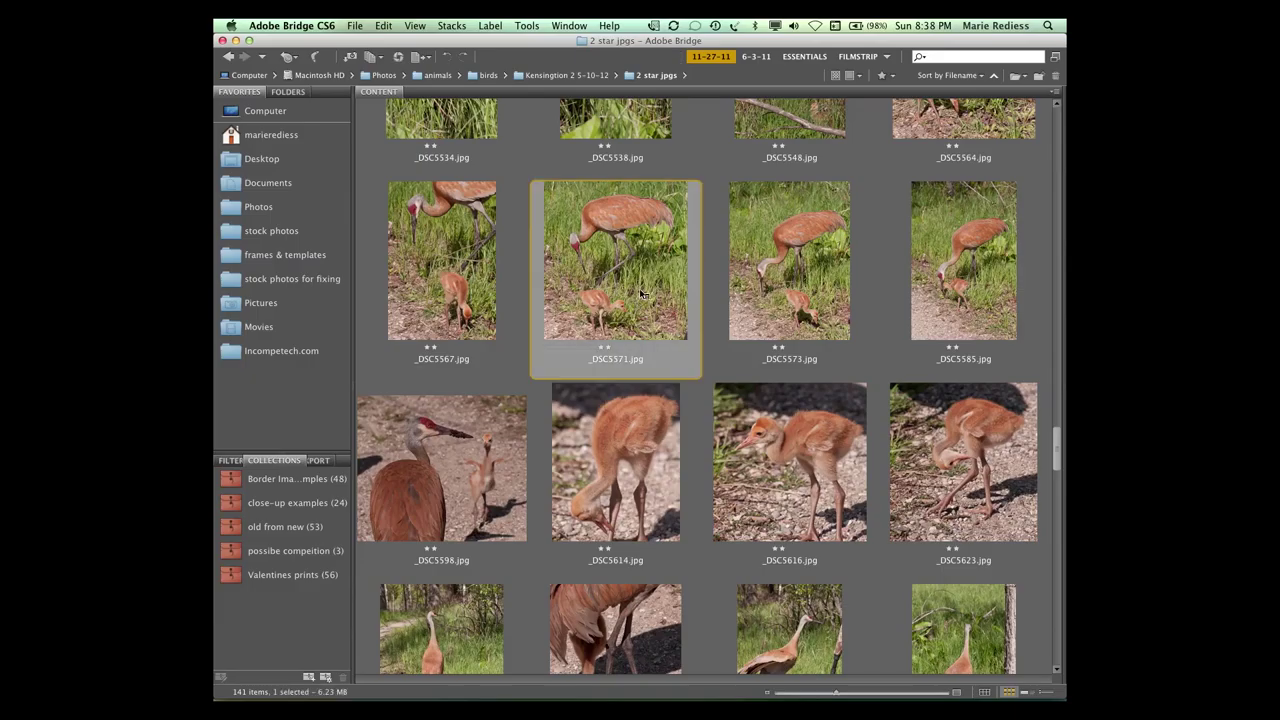
{"action": "right_click", "coordinate": [642, 292]}
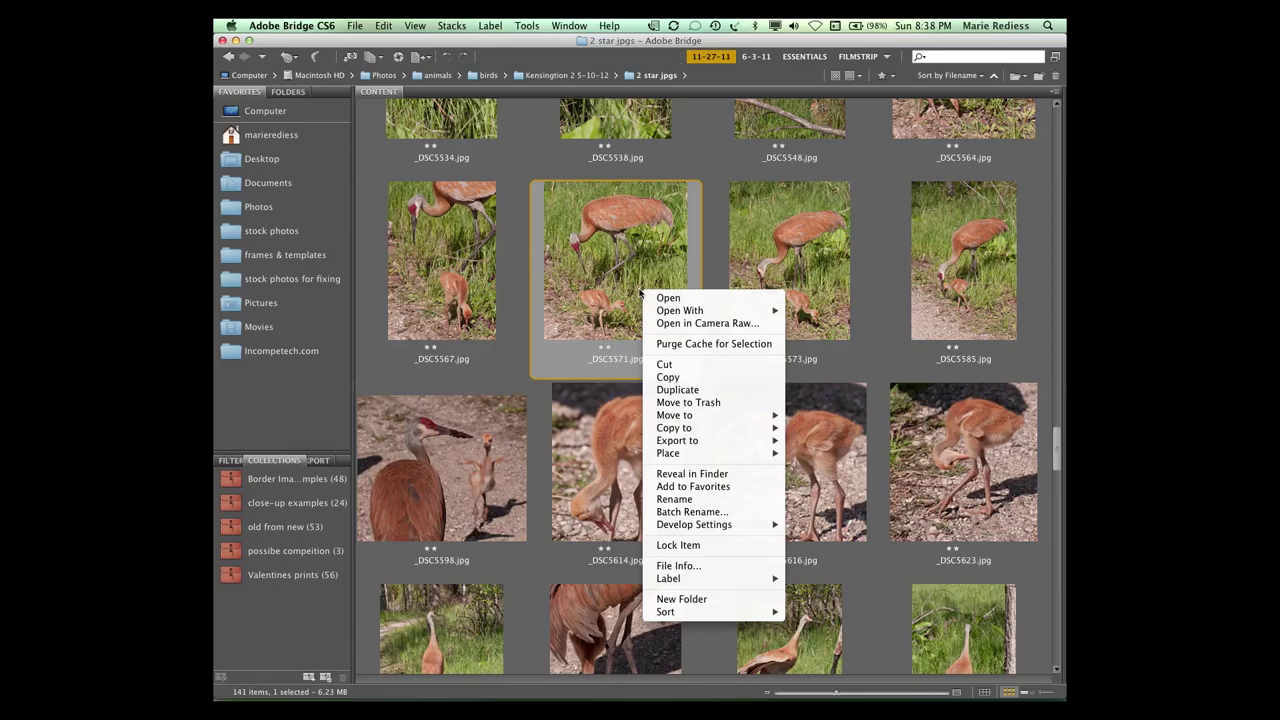
{"action": "left_click", "coordinate": [662, 377]}
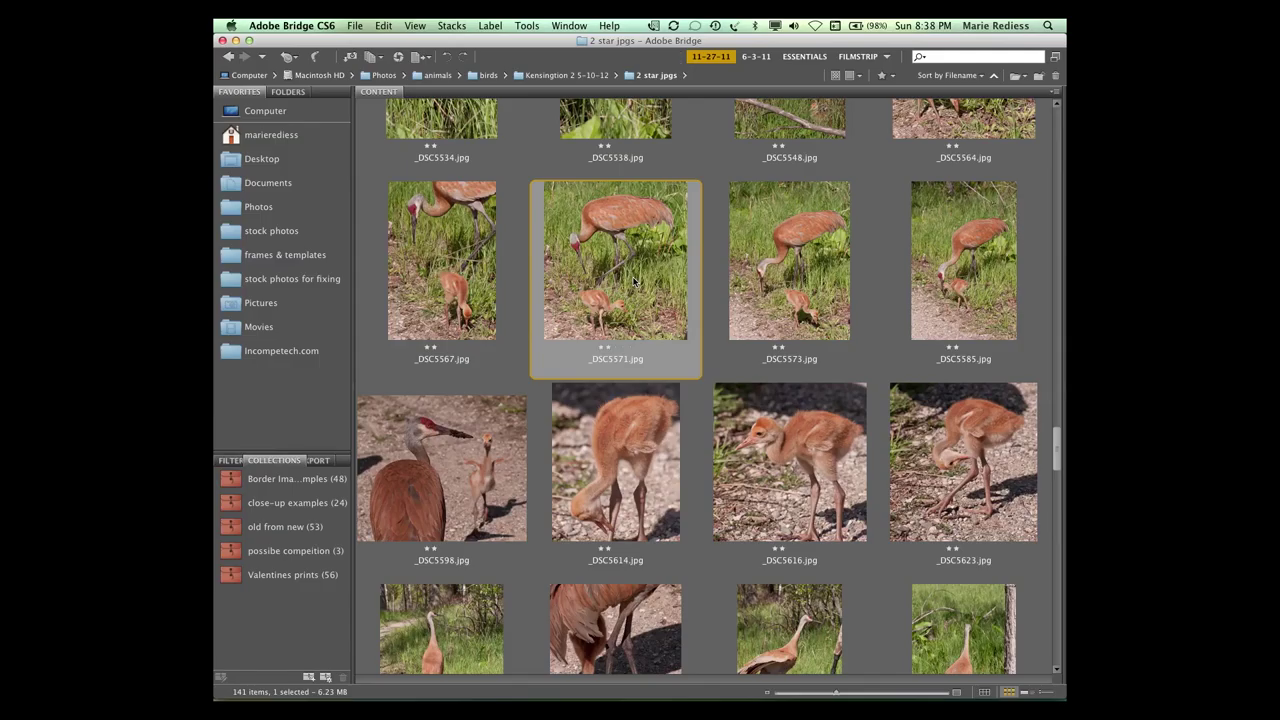
{"action": "key", "text": "super+Tab"}
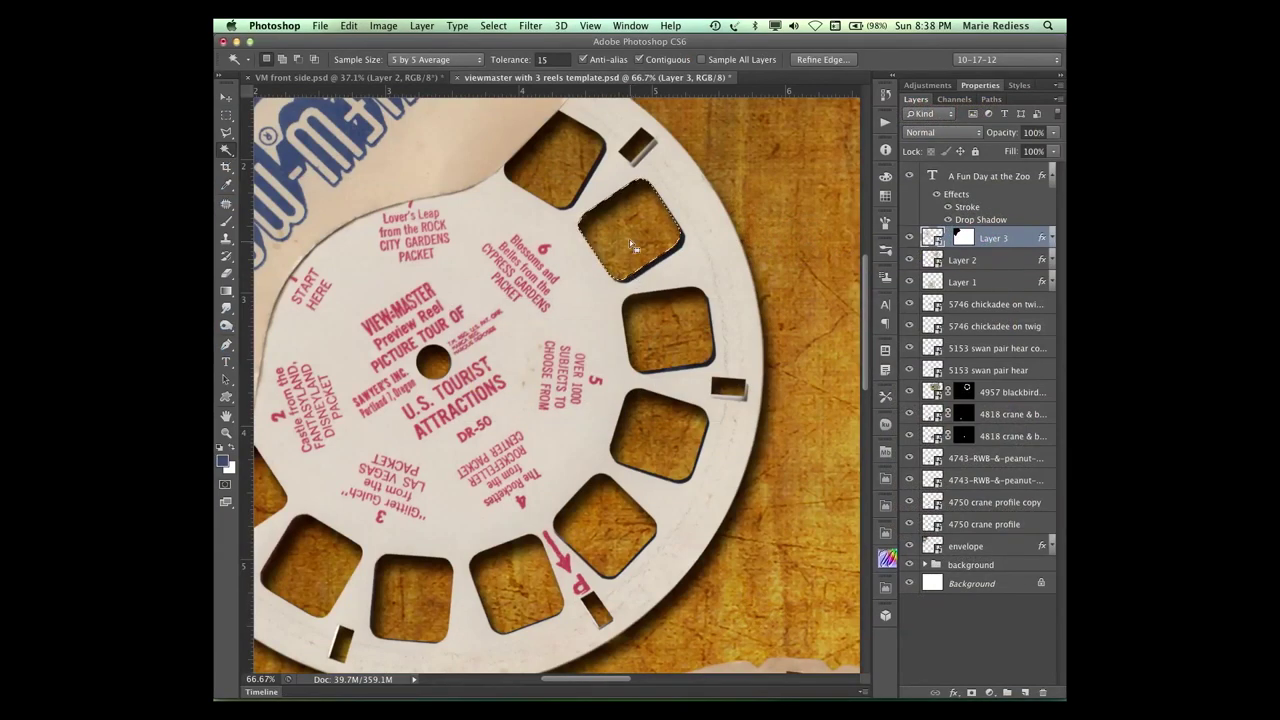
- Paste Into the reel window, undo the wrong image, and go back to Bridge
{"action": "left_click", "coordinate": [348, 25]}
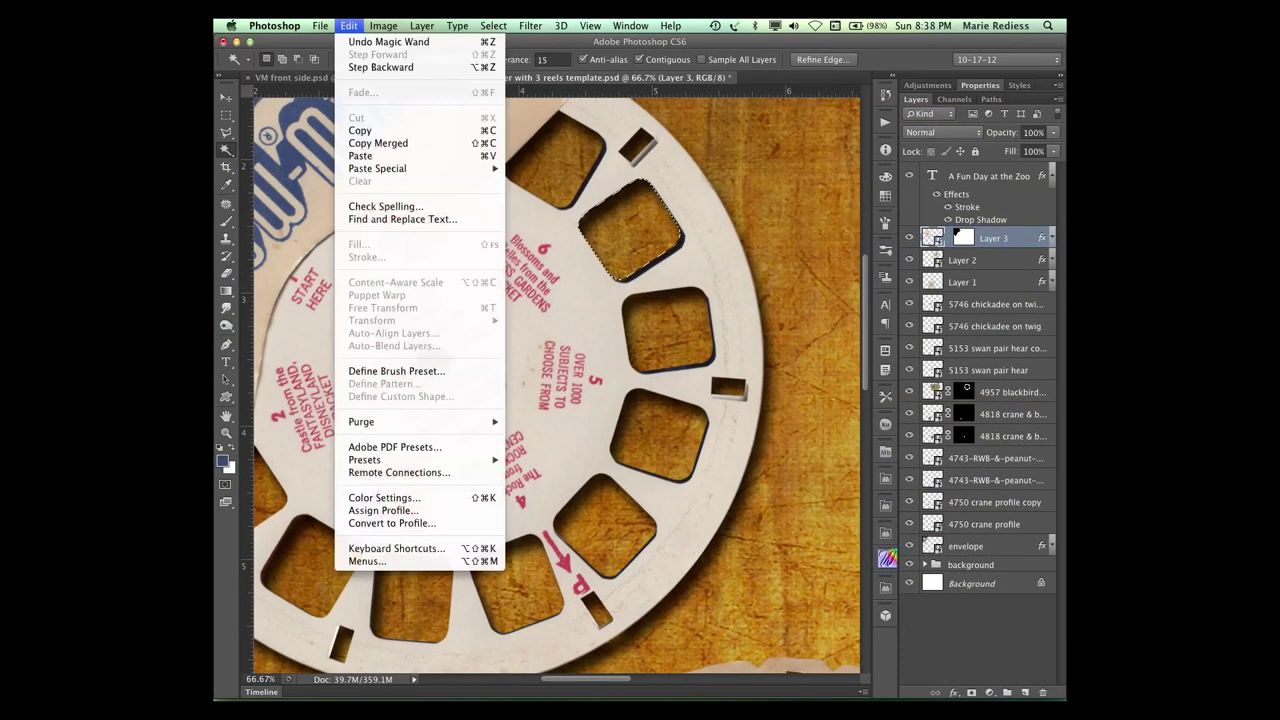
{"action": "mouse_move", "coordinate": [378, 169]}
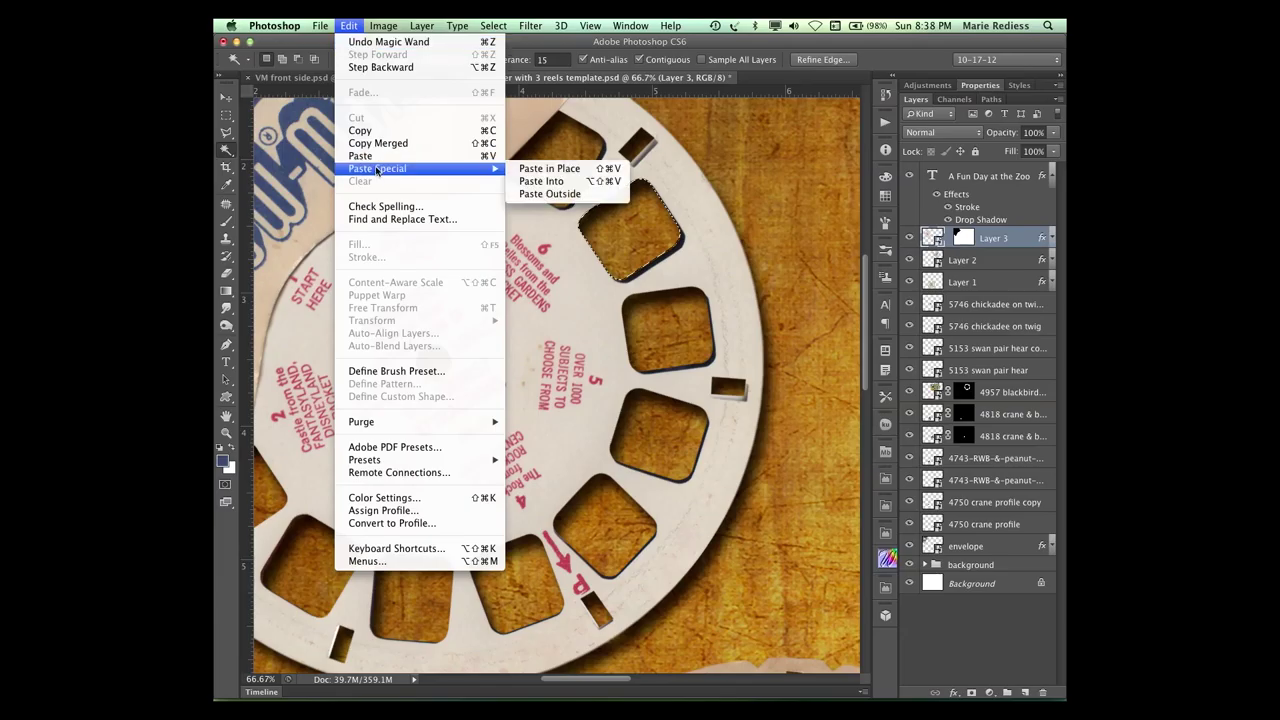
{"action": "left_click", "coordinate": [545, 181]}
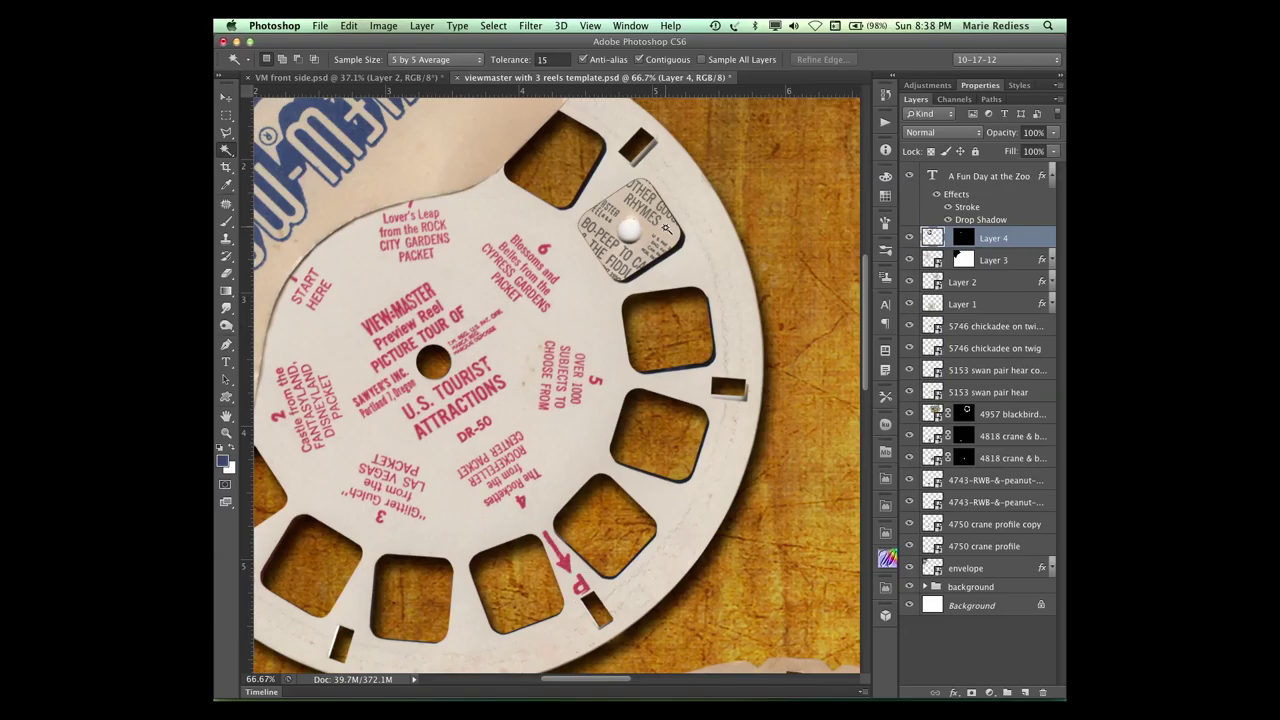
{"action": "key", "text": "super+z"}
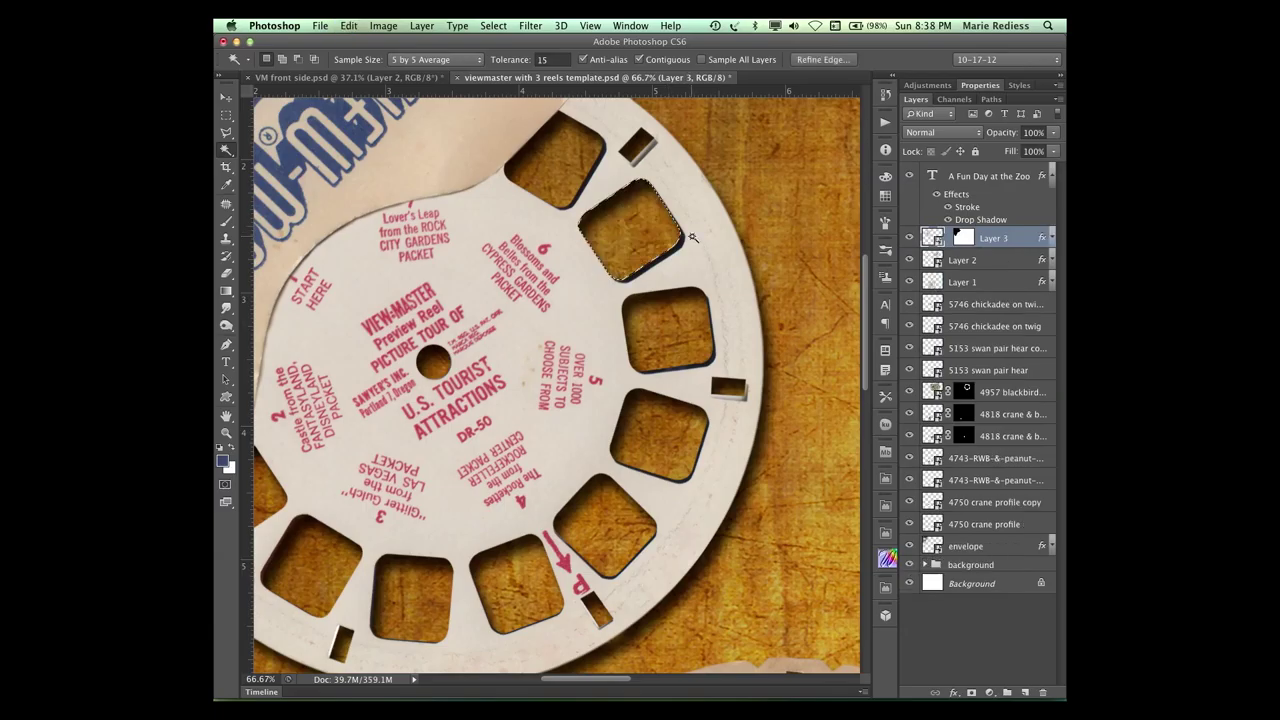
{"action": "key", "text": "super+Tab"}
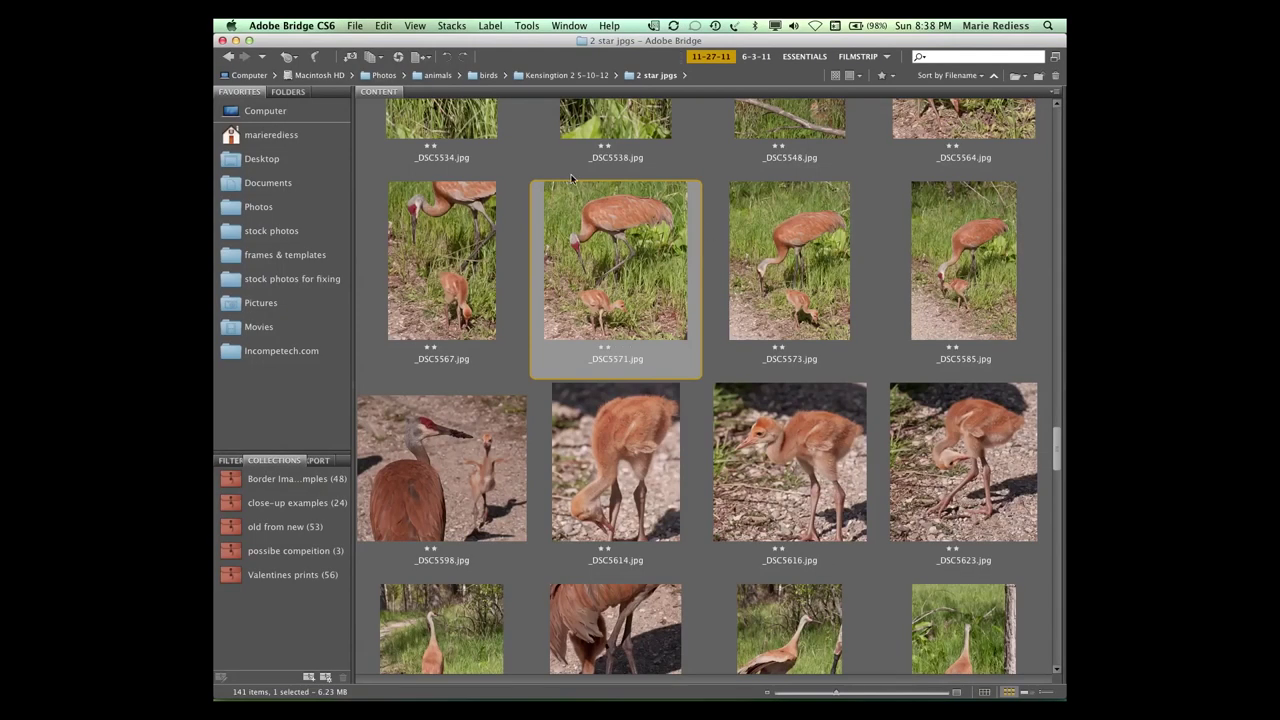
- Open _DSC5571.jpg, marquee-select part of the crane photo, and return to the reel template
{"action": "double_click", "coordinate": [605, 230]}
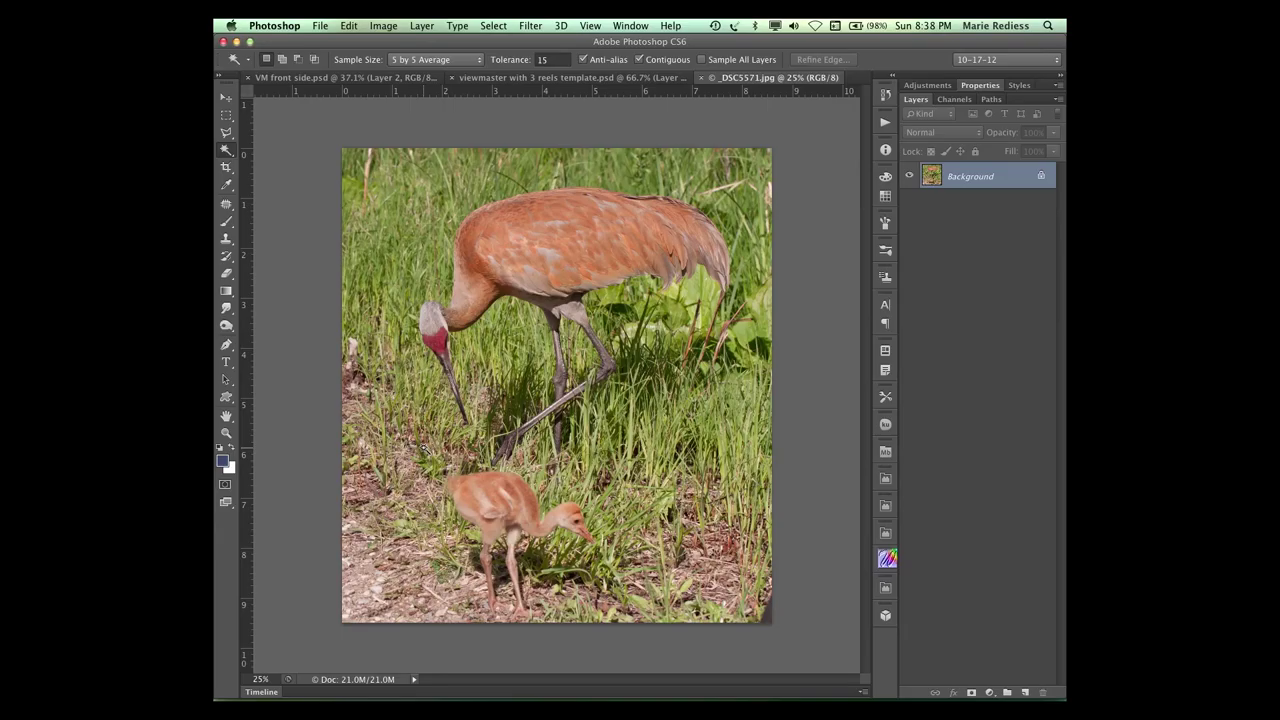
{"action": "key", "text": "m"}
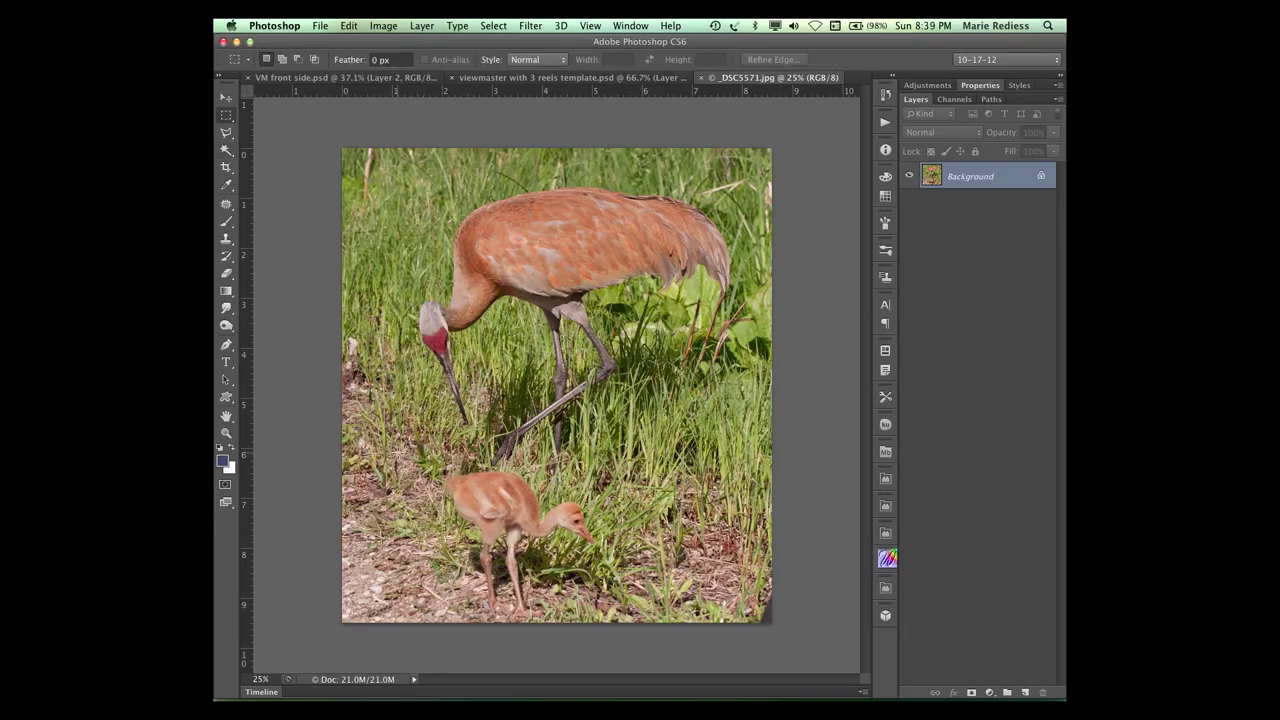
{"action": "left_click_drag", "start_coordinate": [383, 530], "coordinate": [650, 620]}
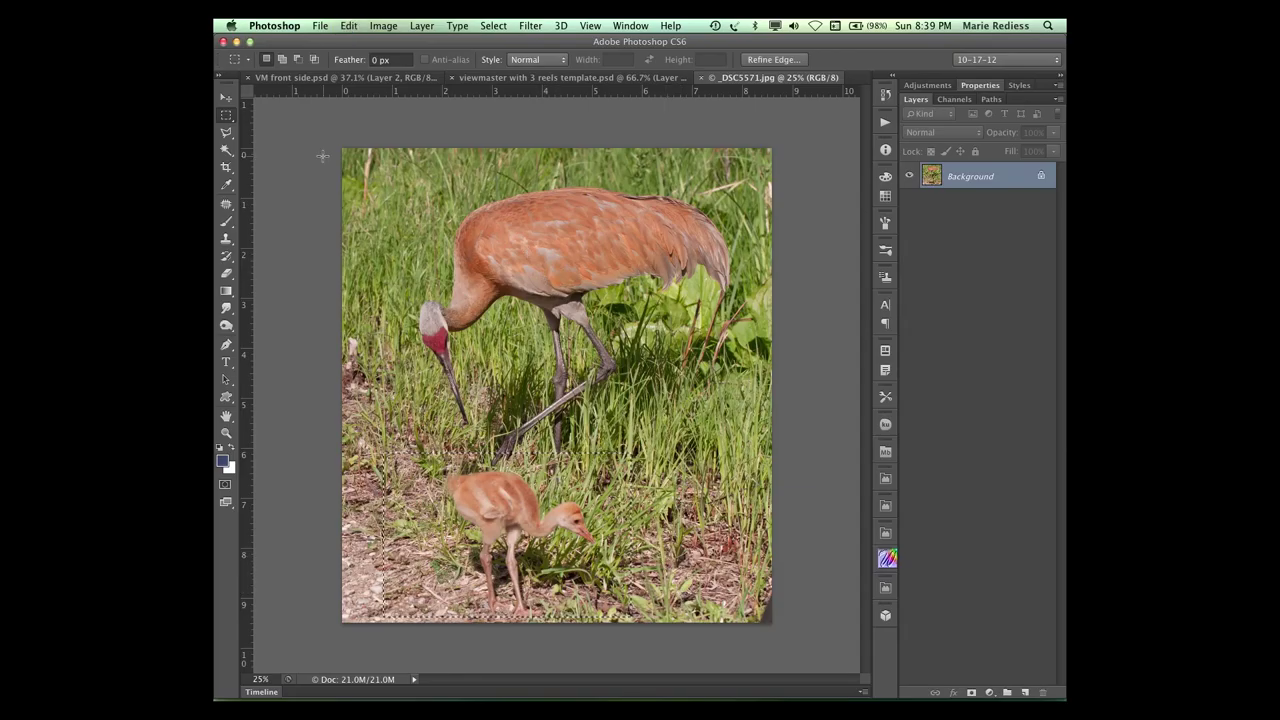
{"action": "left_click", "coordinate": [489, 77]}
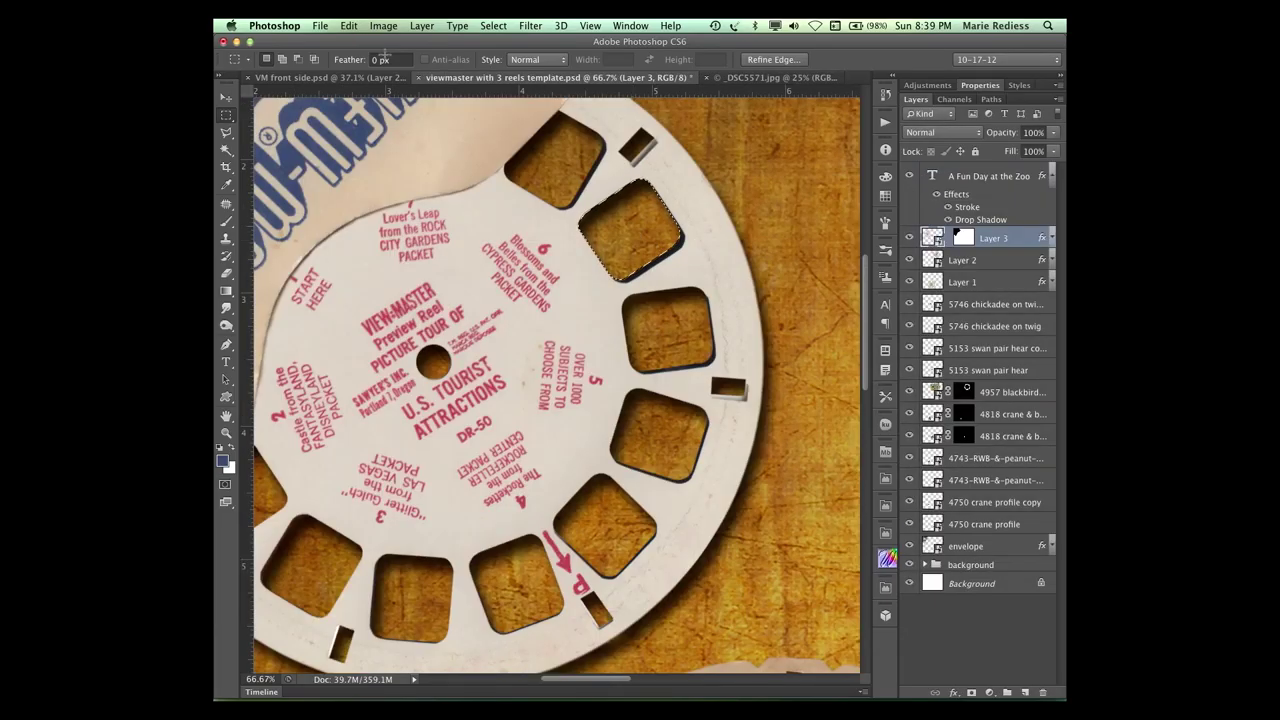
- Paste the crane photo into the caption-6 reel window, scaled to 23.58% to frame the chick
{"action": "left_click", "coordinate": [321, 26]}
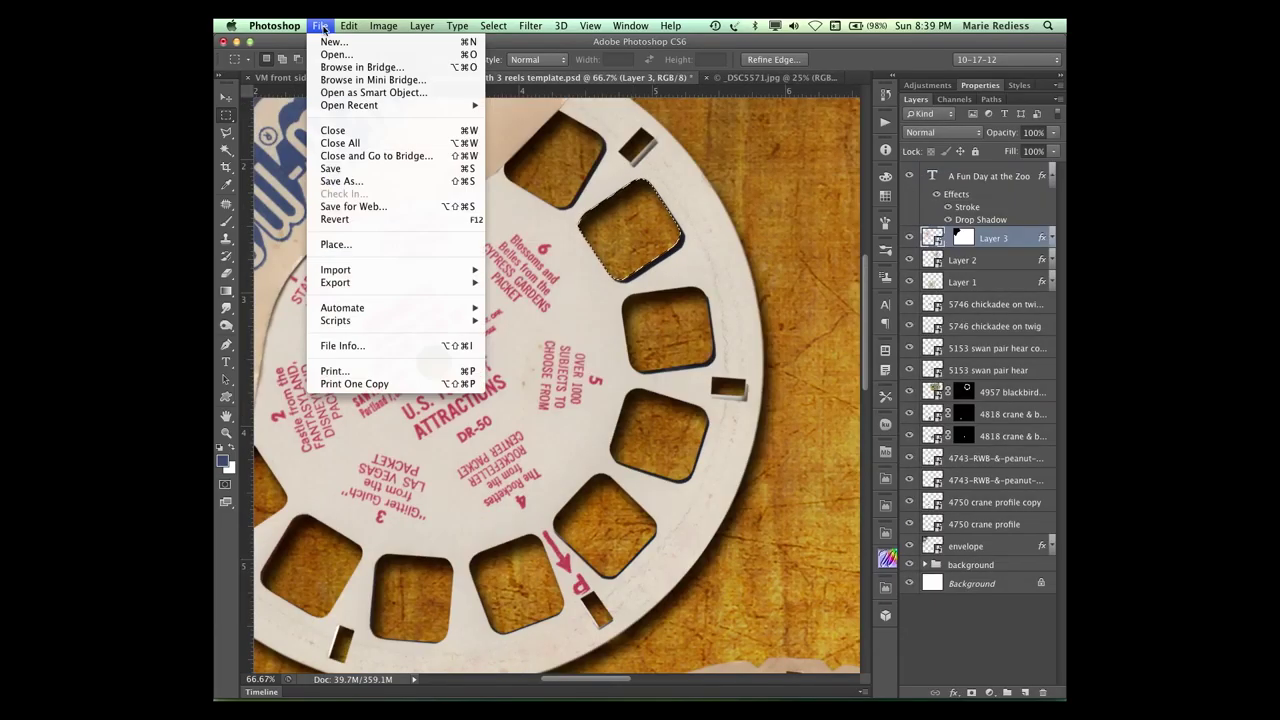
{"action": "mouse_move", "coordinate": [349, 26]}
{"action": "mouse_move", "coordinate": [364, 170]}
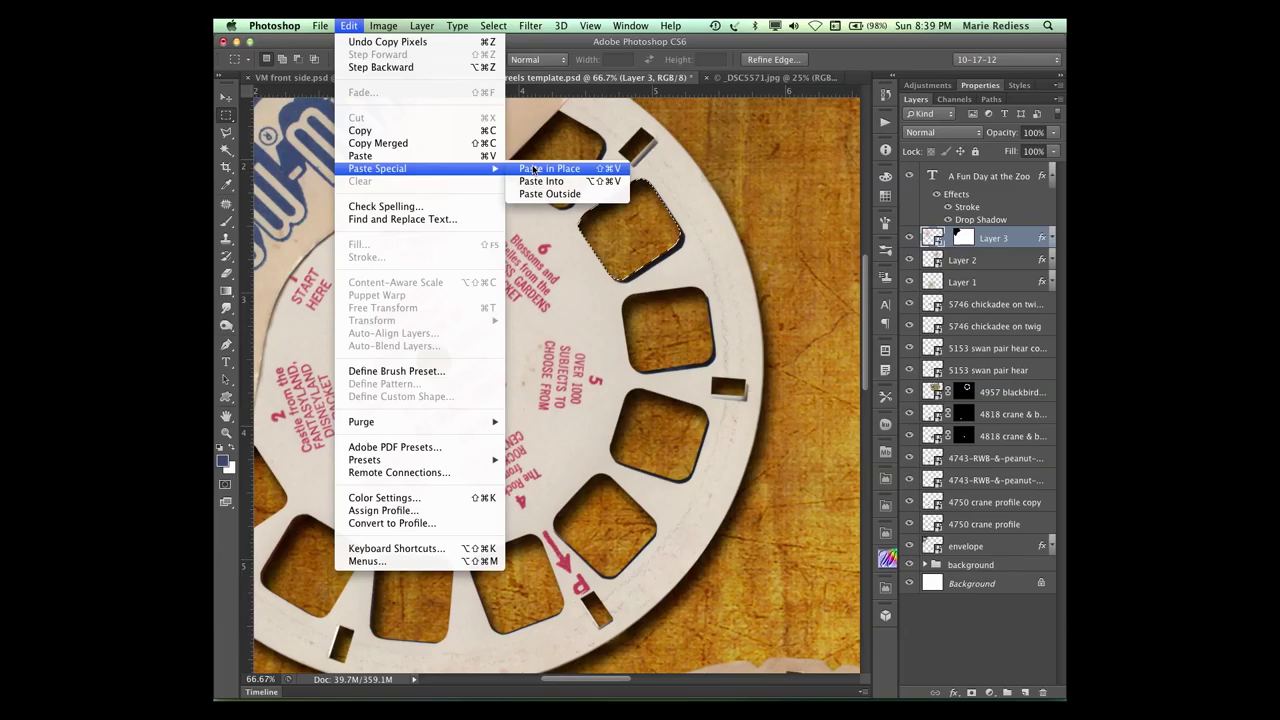
{"action": "left_click", "coordinate": [604, 186]}
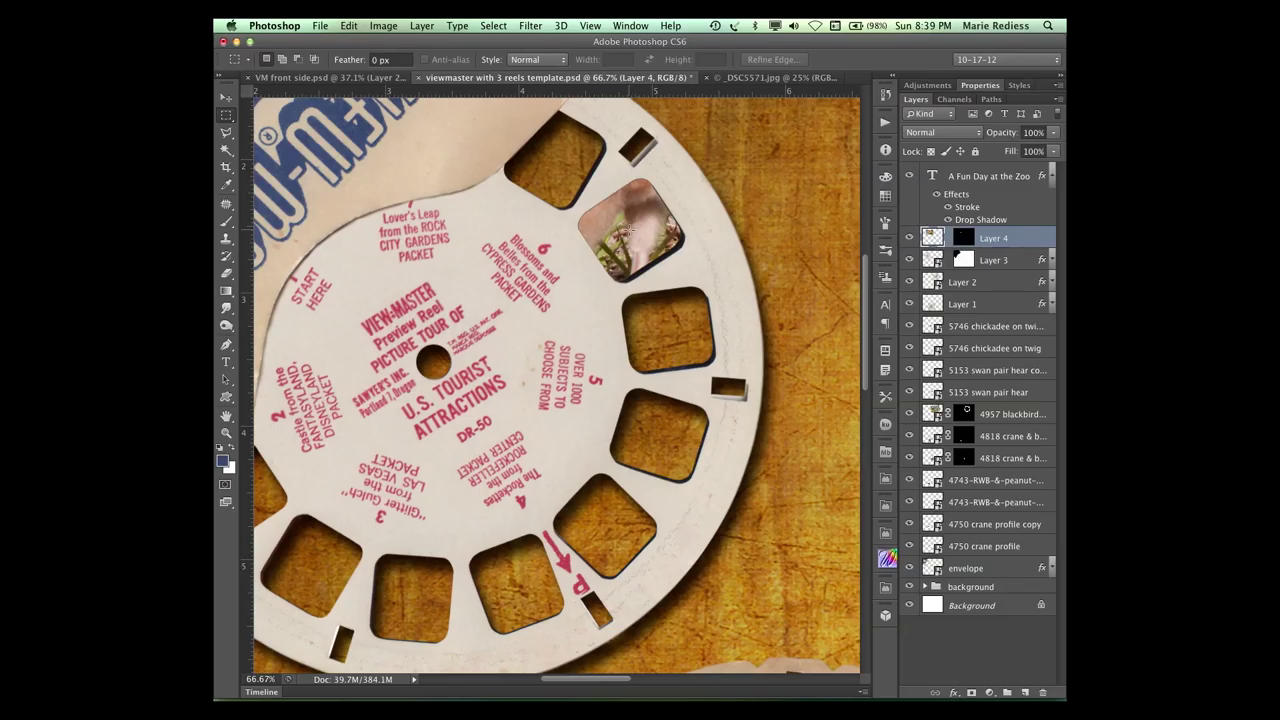
{"action": "key", "text": "super+t"}
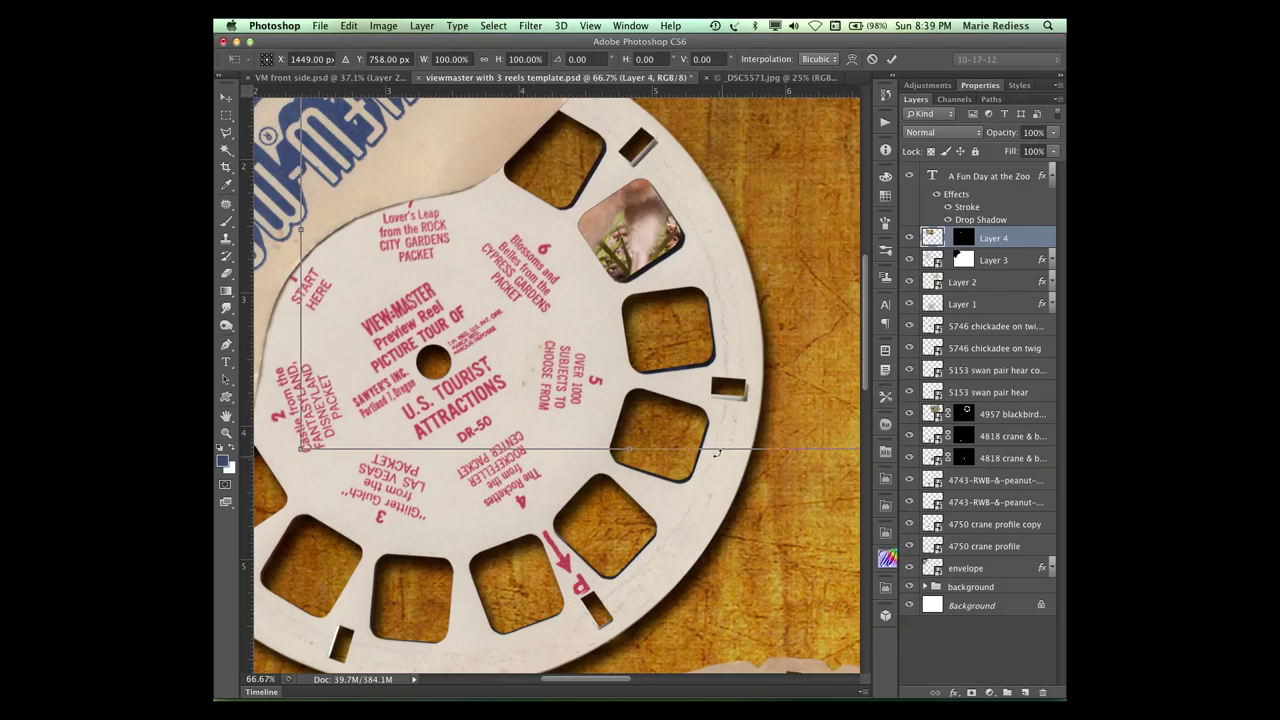
{"action": "left_click_drag", "start_coordinate": [297, 451], "coordinate": [552, 281]}
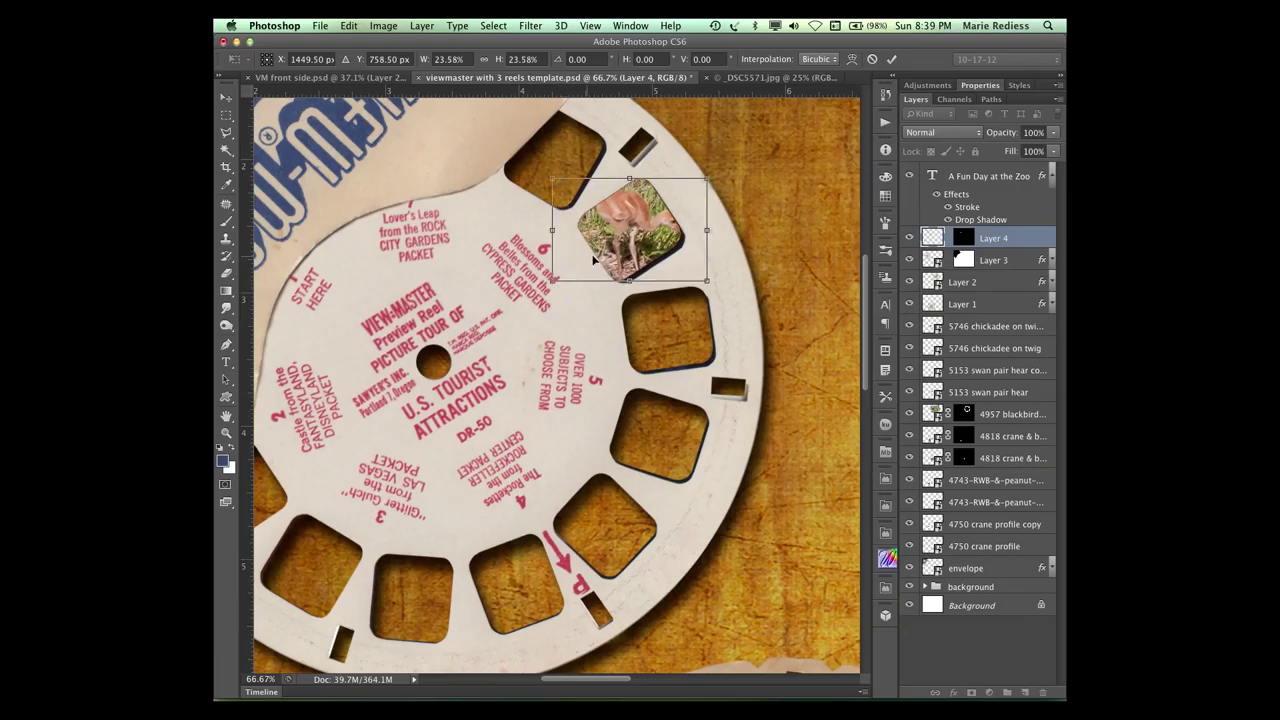
{"action": "left_click_drag", "start_coordinate": [632, 240], "coordinate": [624, 241]}
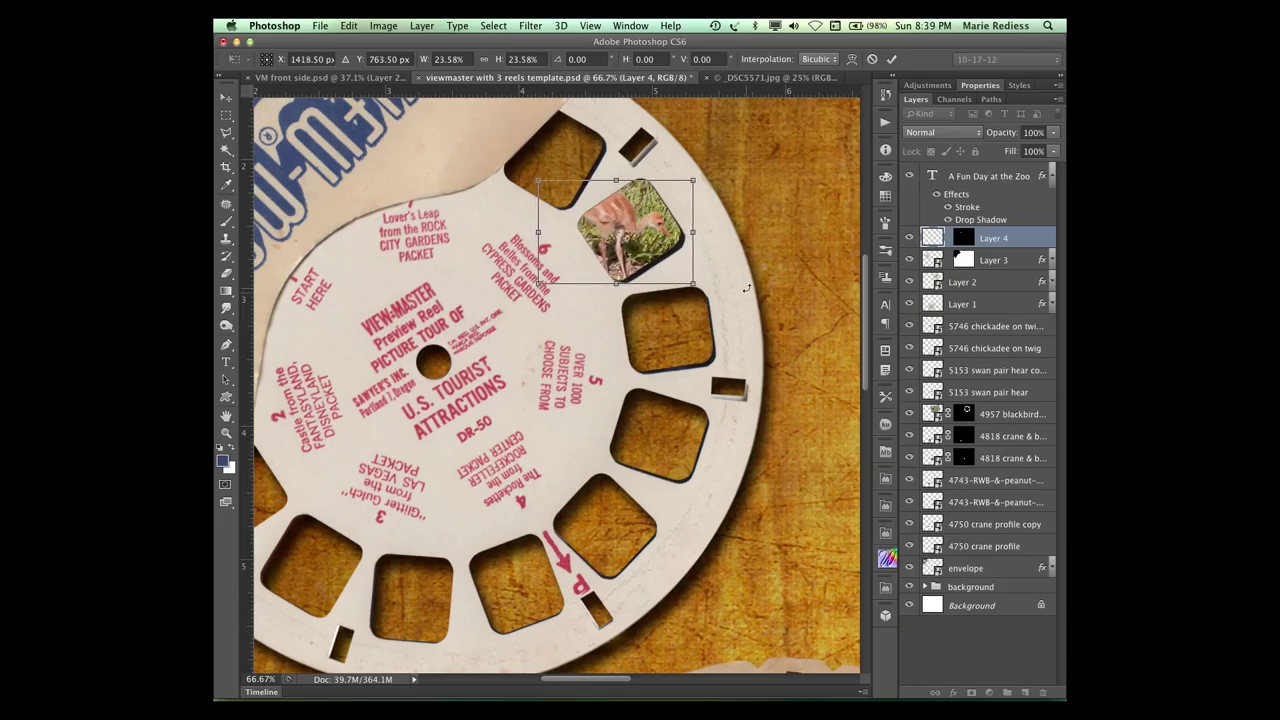
{"action": "key", "text": "Return"}
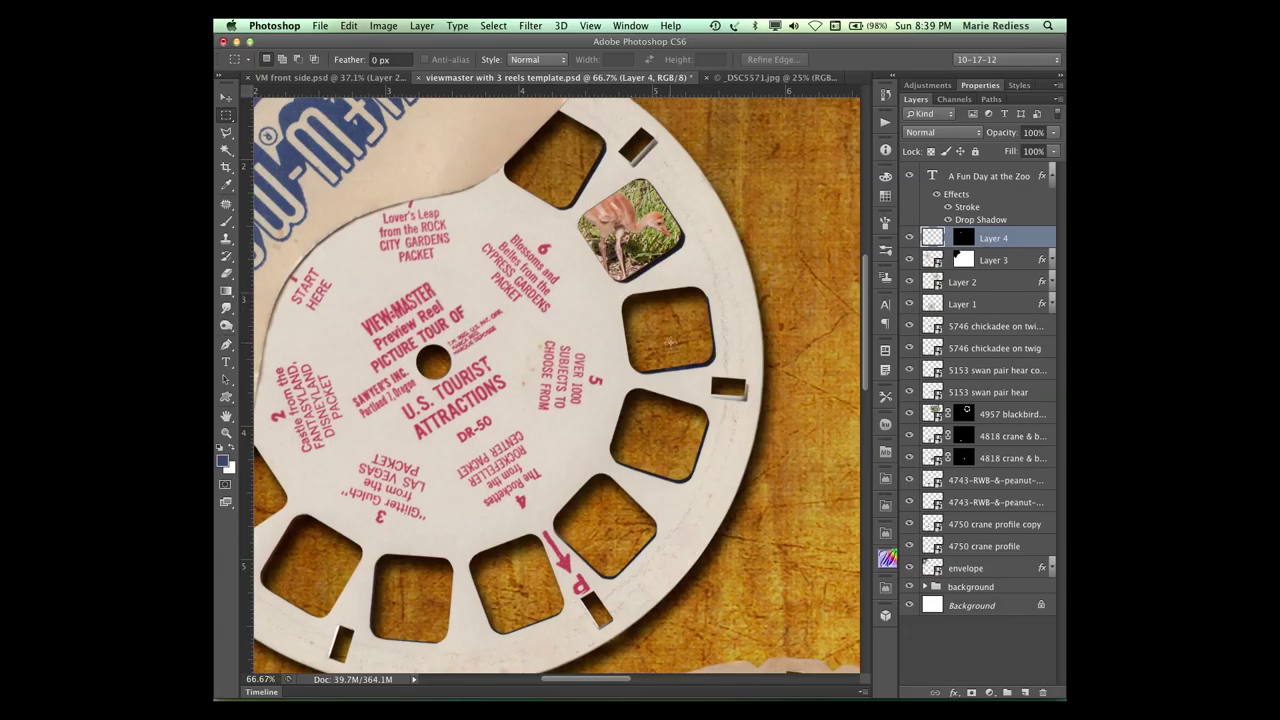
- On Layer 3, deselect, then Magic Wand-select the empty reel window below the crane chick
{"action": "left_click", "coordinate": [227, 150]}
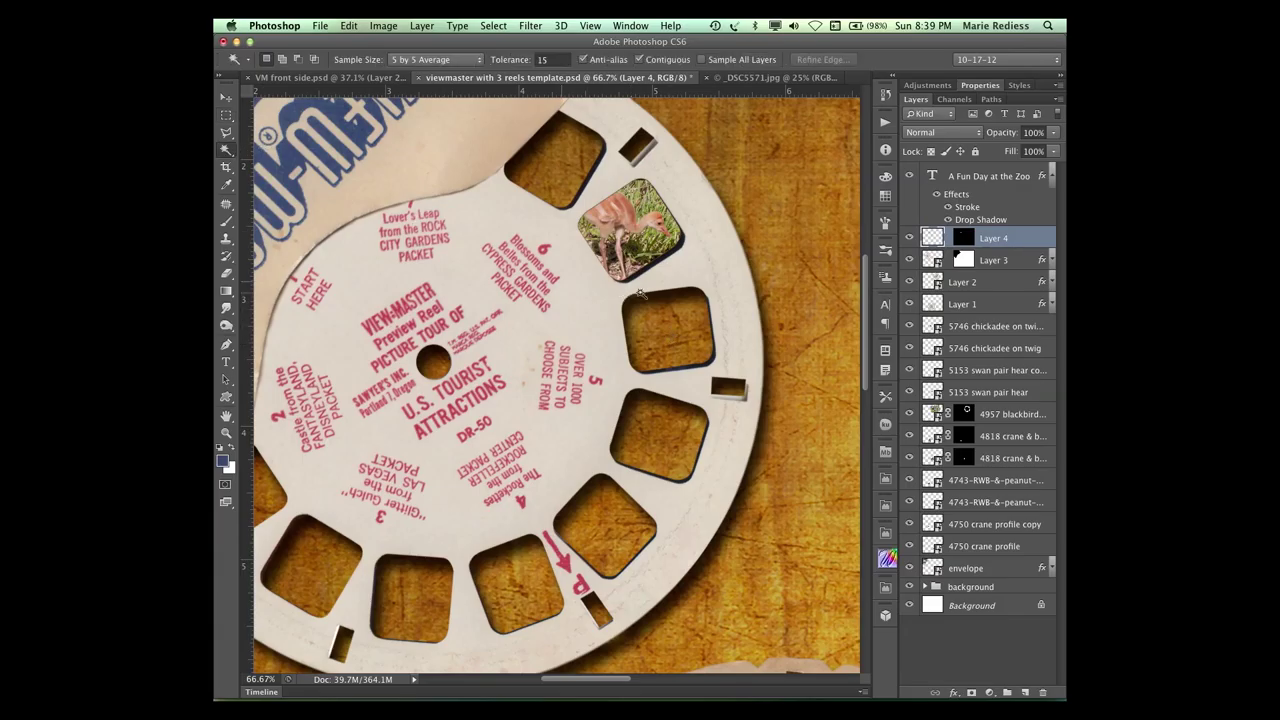
{"action": "left_click", "coordinate": [669, 329]}
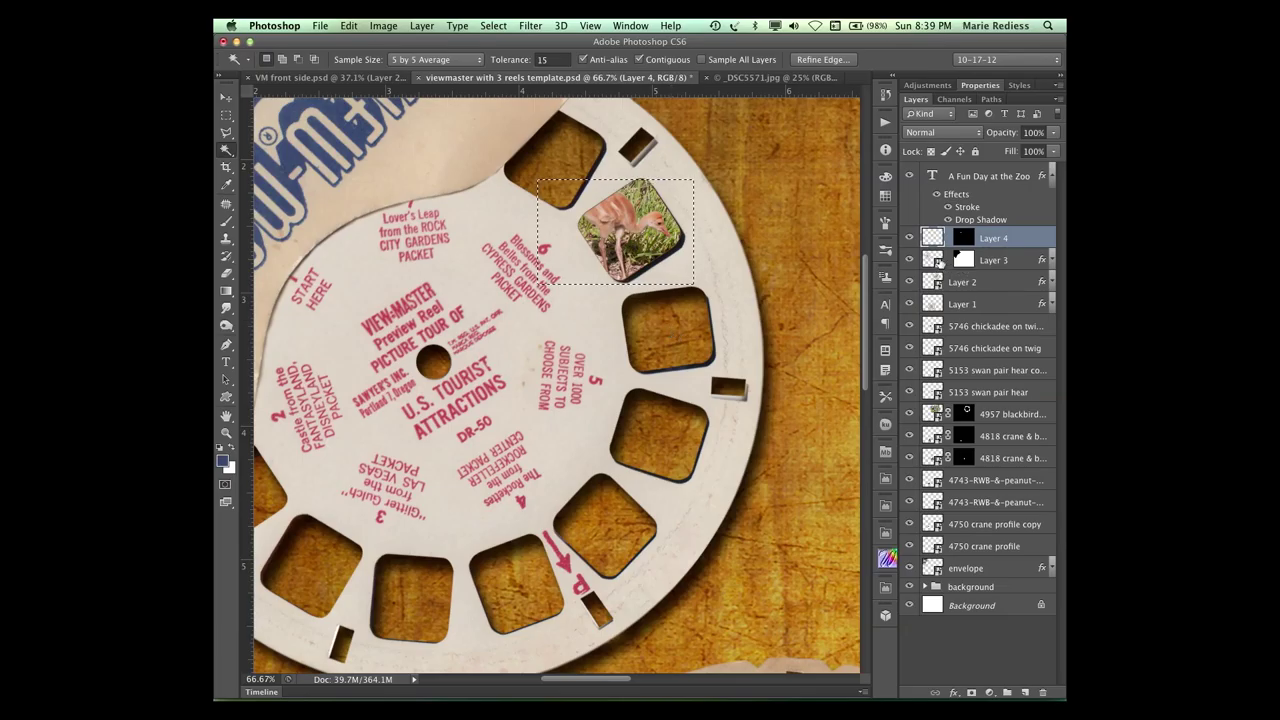
{"action": "left_click", "coordinate": [931, 261]}
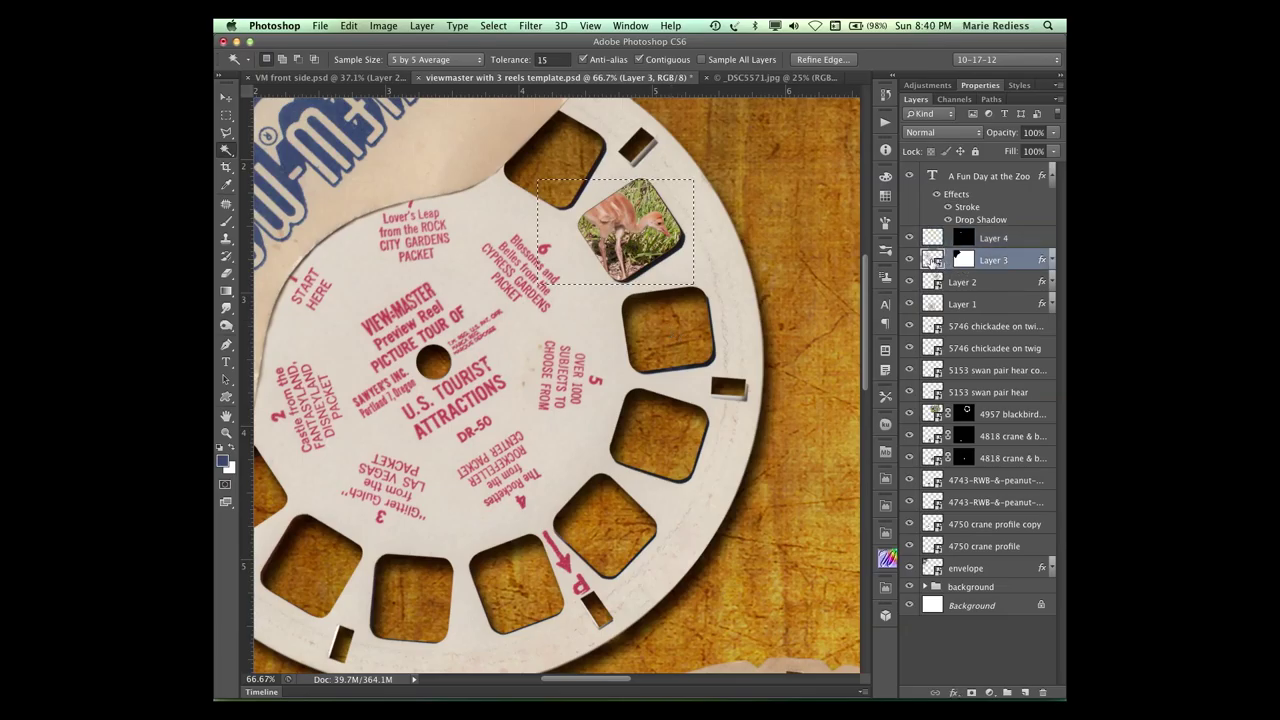
{"action": "key", "text": "super+d"}
{"action": "left_click", "coordinate": [675, 332]}
- Open _DSC5567.jpg from Bridge and draw a rectangular marquee on part of the crane photo
{"action": "key", "text": "super+Tab"}
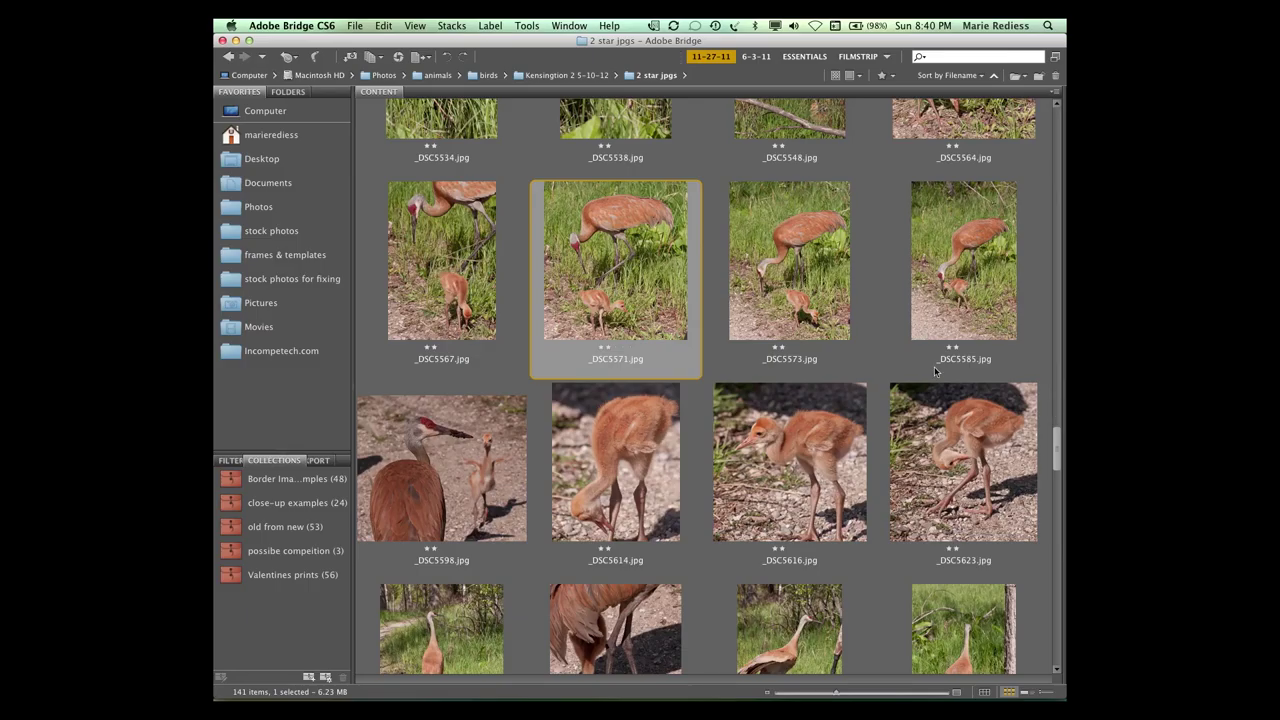
{"action": "double_click", "coordinate": [465, 305]}
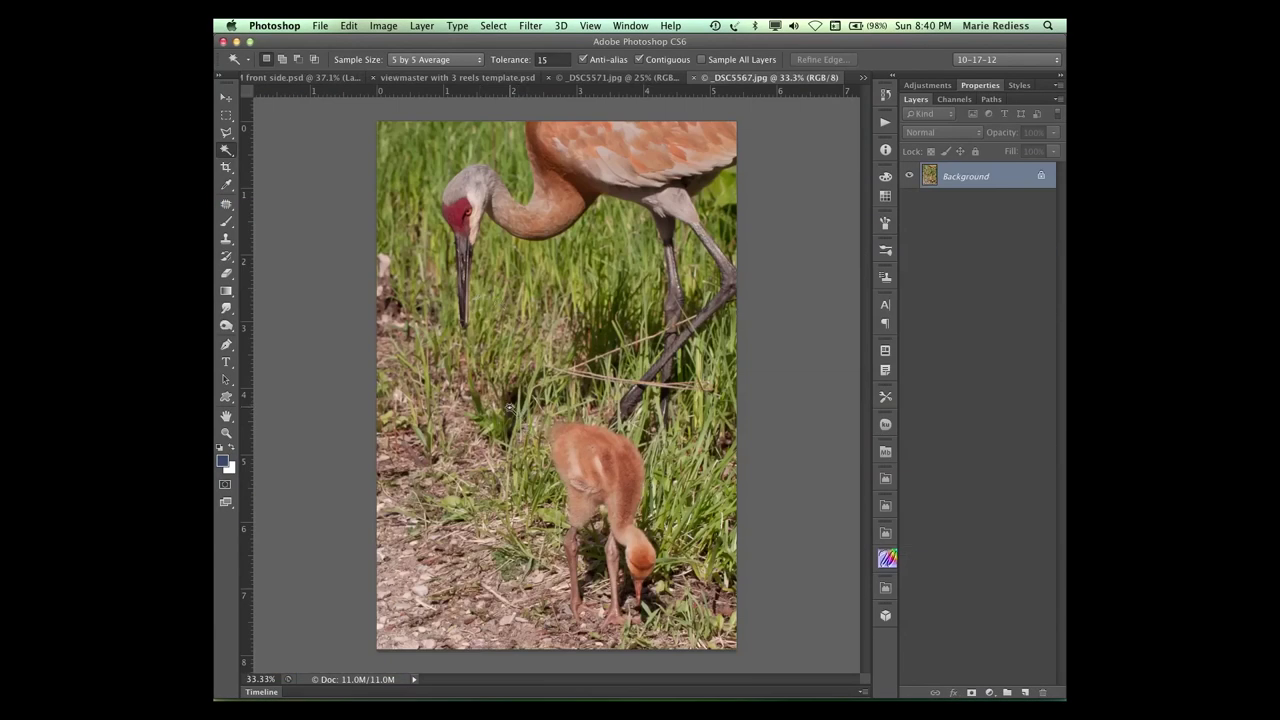
{"action": "key", "text": "m"}
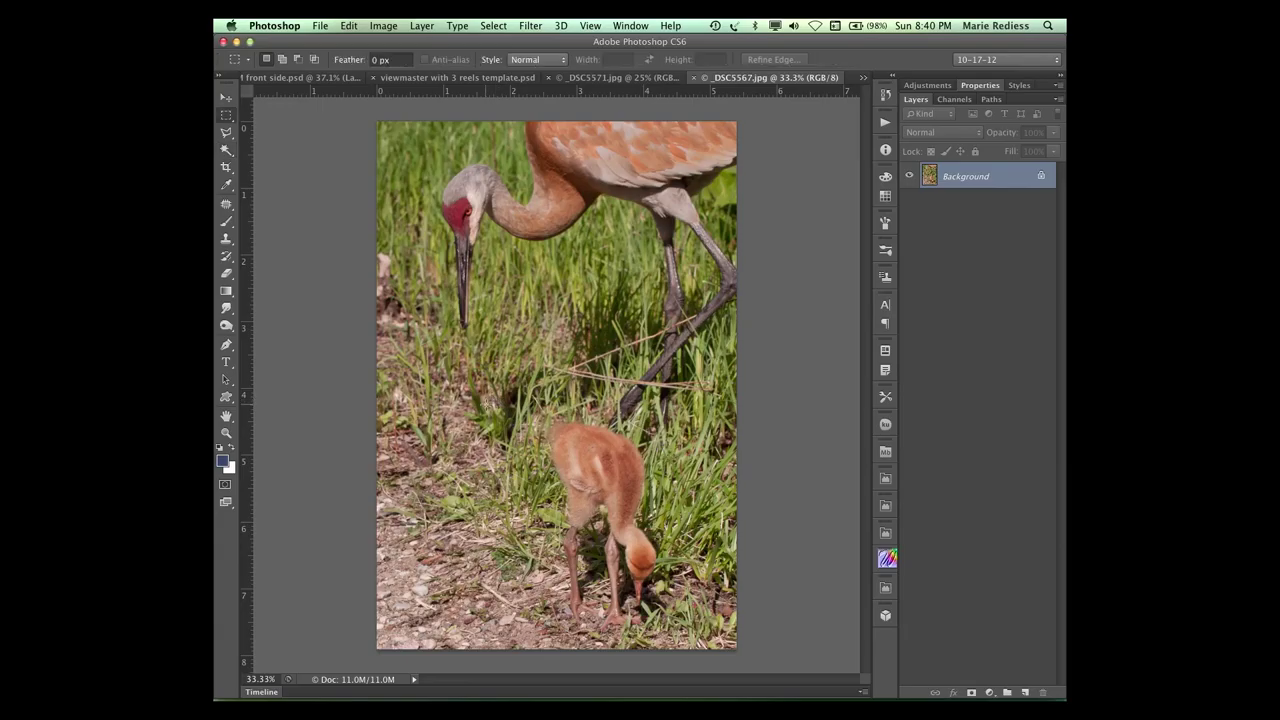
{"action": "left_click_drag", "start_coordinate": [482, 402], "coordinate": [718, 642]}
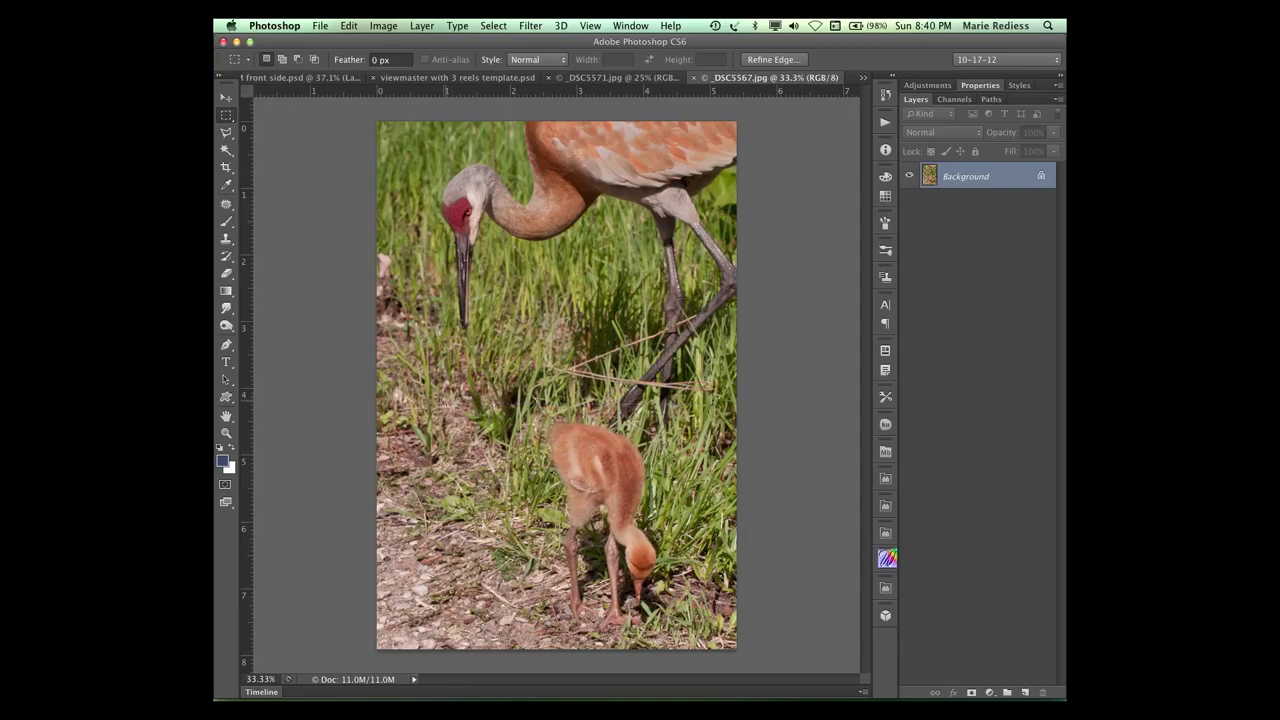
{"action": "left_click_drag", "start_coordinate": [600, 400], "coordinate": [722, 642]}
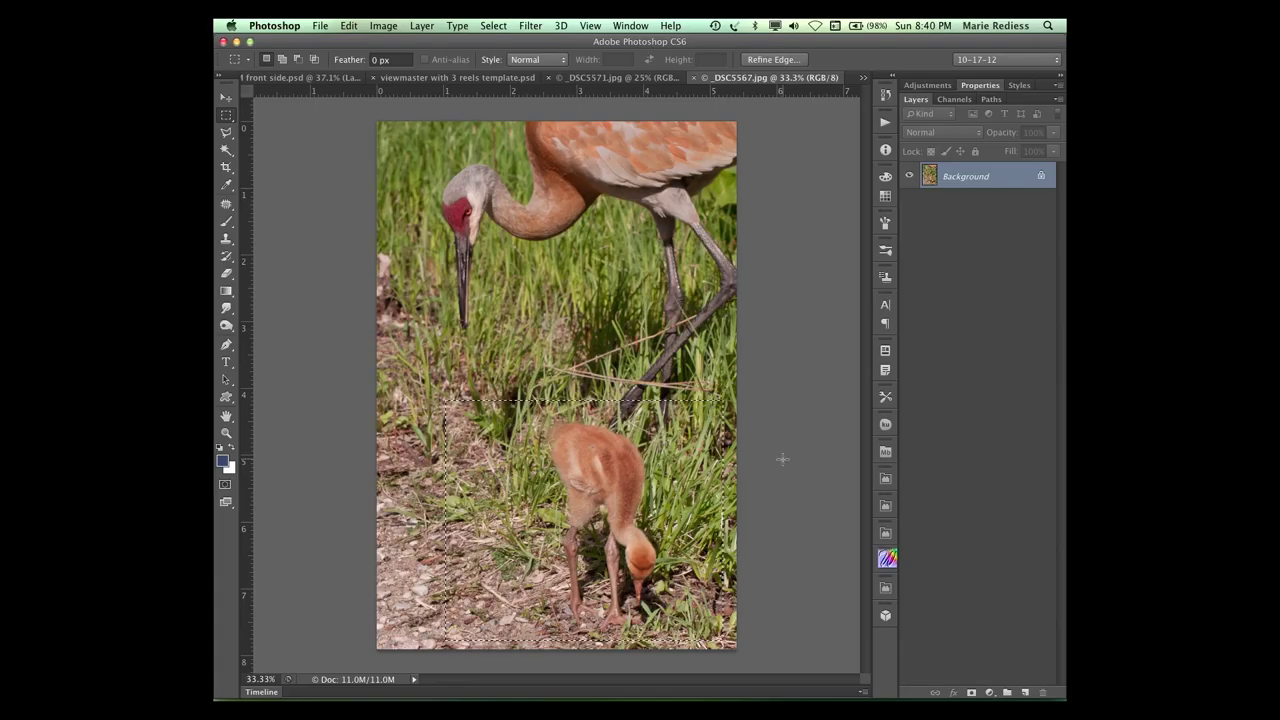
- Paste the _DSC5567 crane photo into the reel window below the first, scaled to 27.34%
{"action": "left_click", "coordinate": [412, 78]}
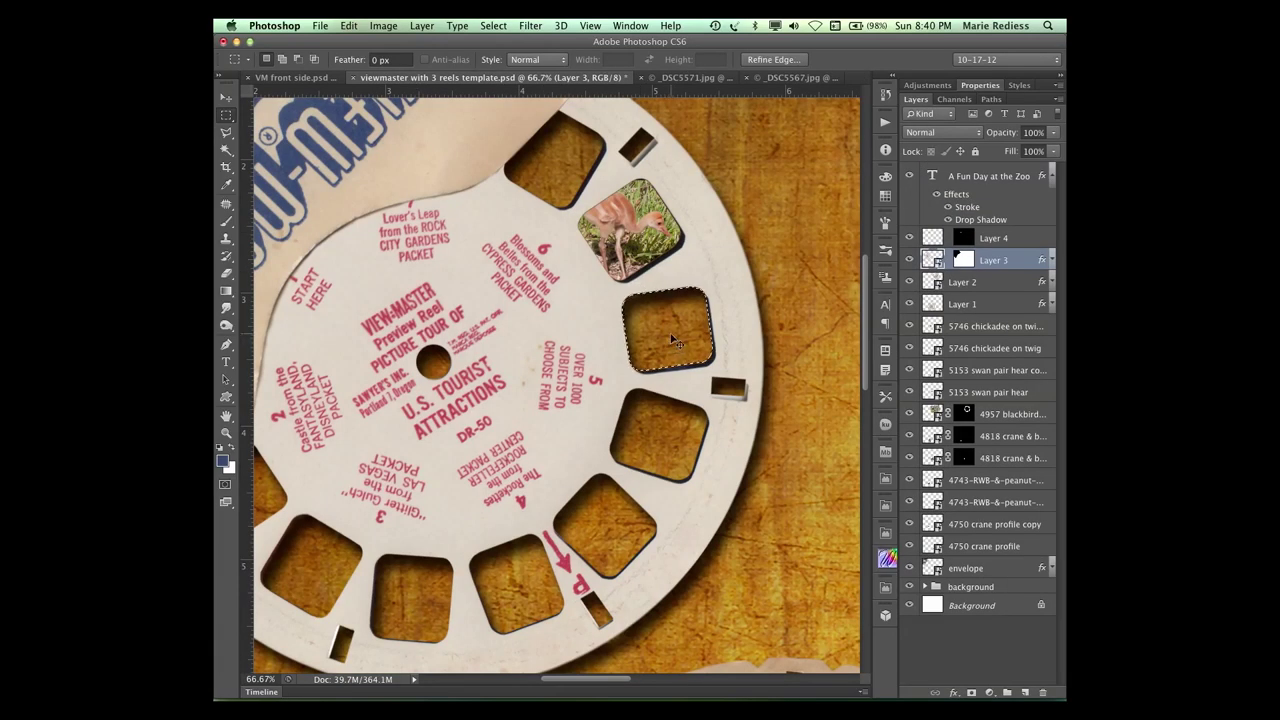
{"action": "left_click", "coordinate": [347, 25]}
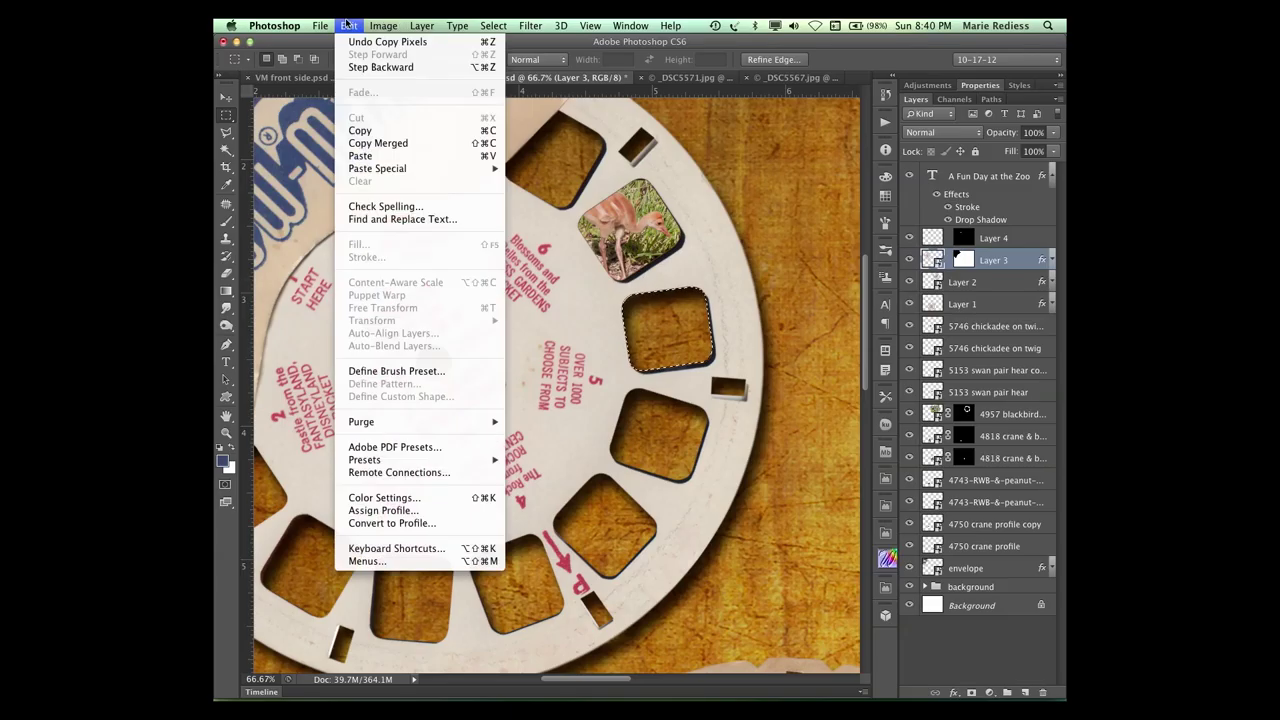
{"action": "mouse_move", "coordinate": [370, 172]}
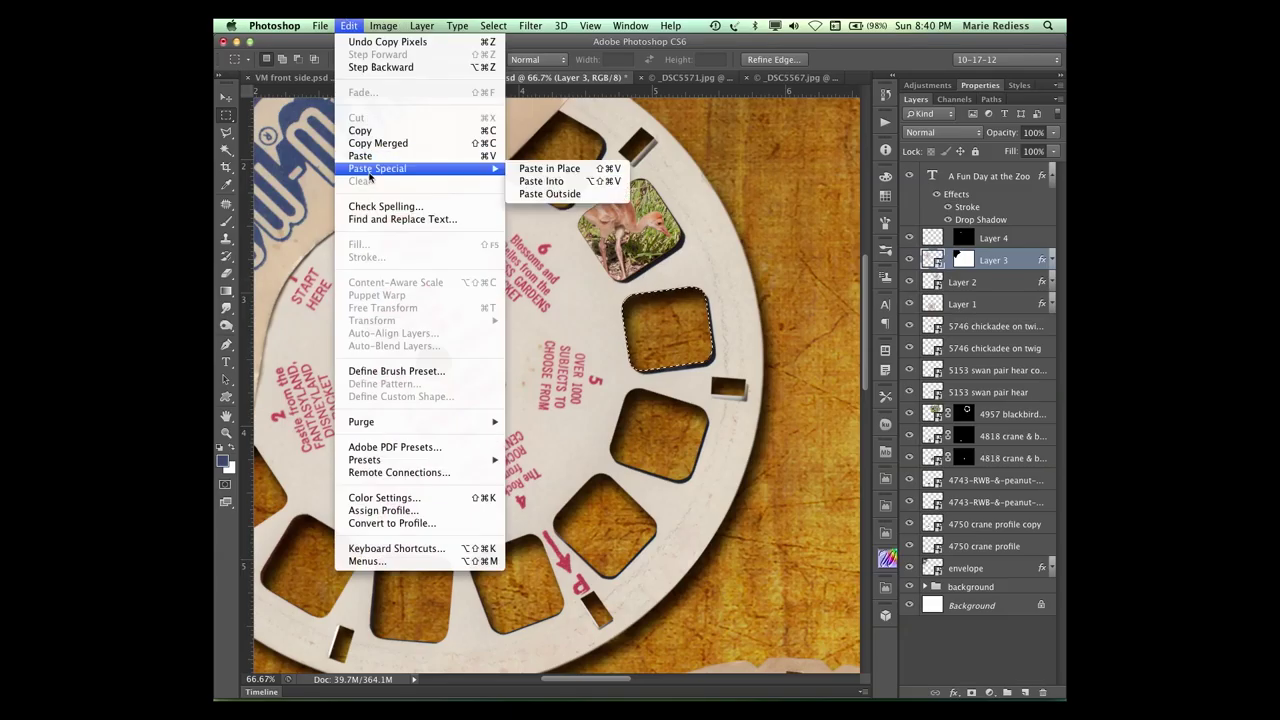
{"action": "left_click", "coordinate": [540, 181]}
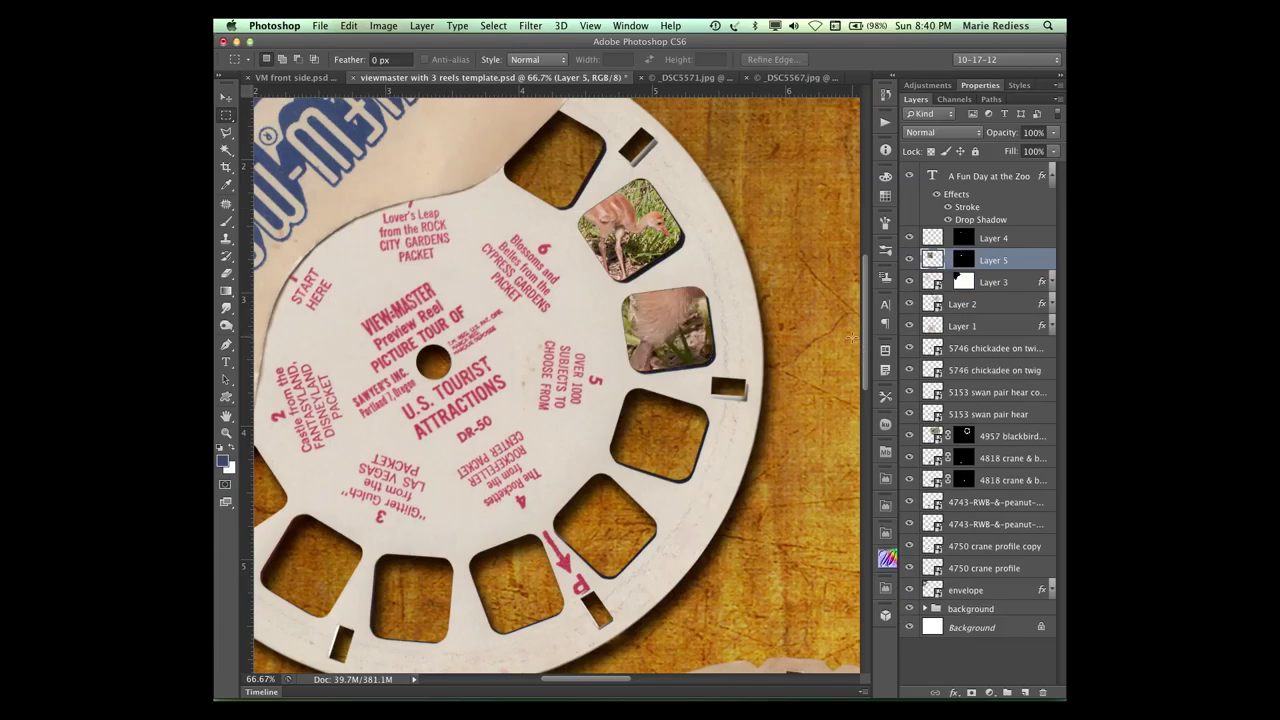
{"action": "key", "text": "super+t"}
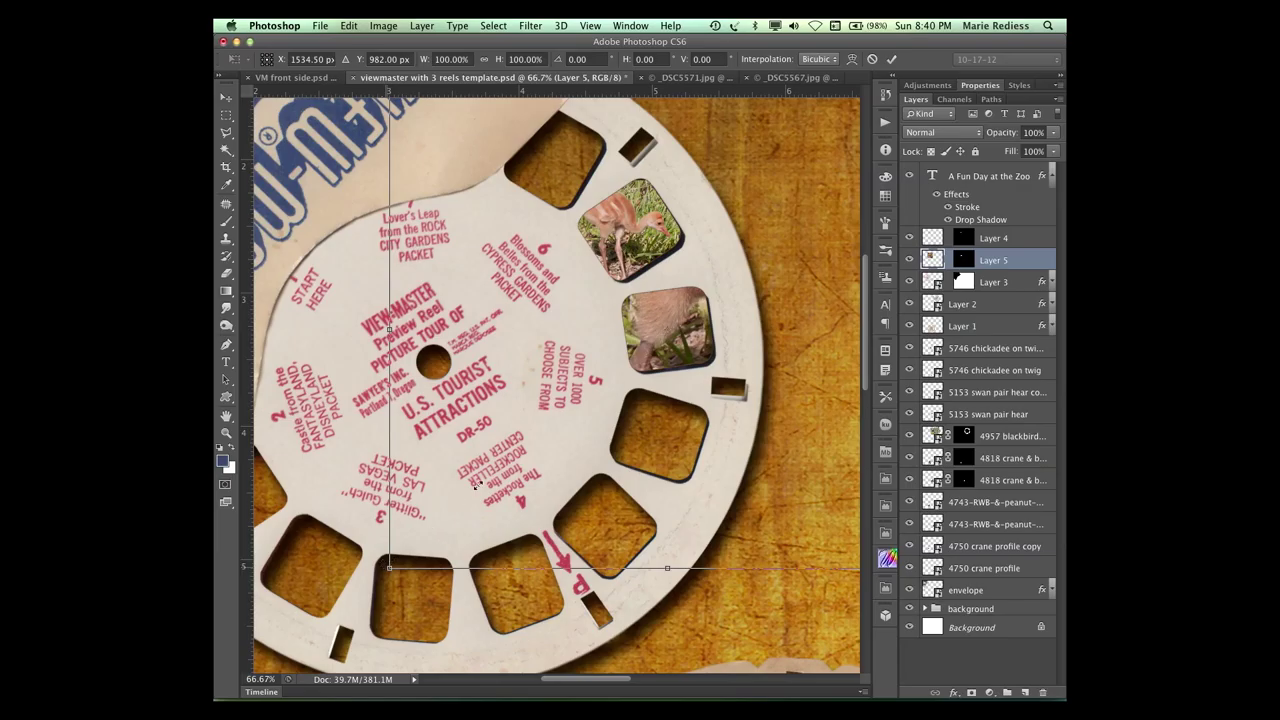
{"action": "left_click_drag", "start_coordinate": [392, 568], "coordinate": [482, 486]}
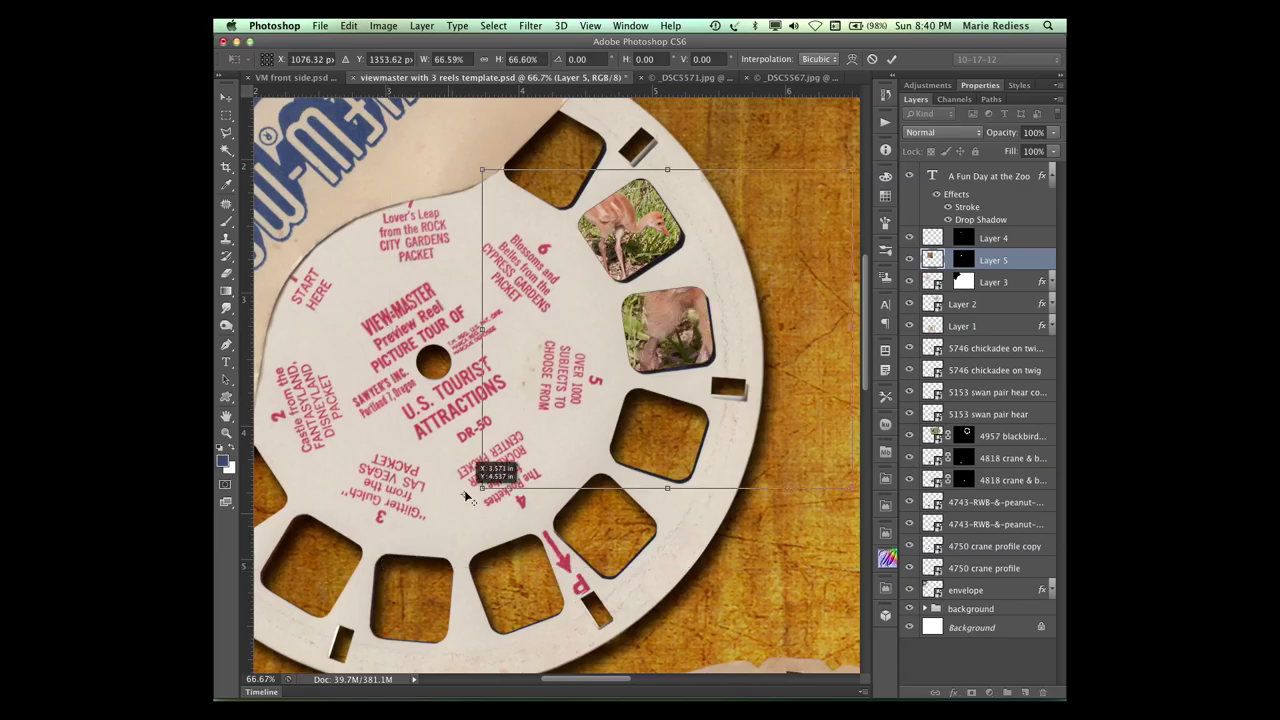
{"action": "left_click_drag", "start_coordinate": [520, 427], "coordinate": [528, 410]}
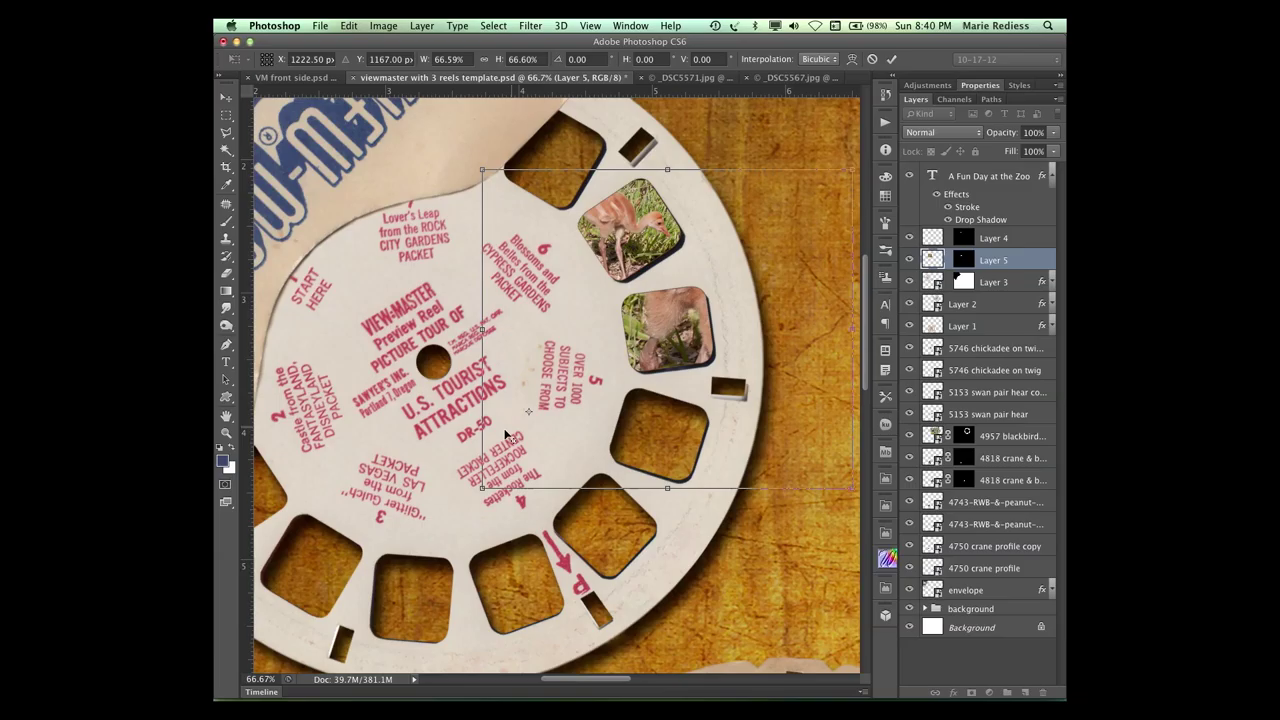
{"action": "left_click_drag", "start_coordinate": [481, 488], "coordinate": [501, 448]}
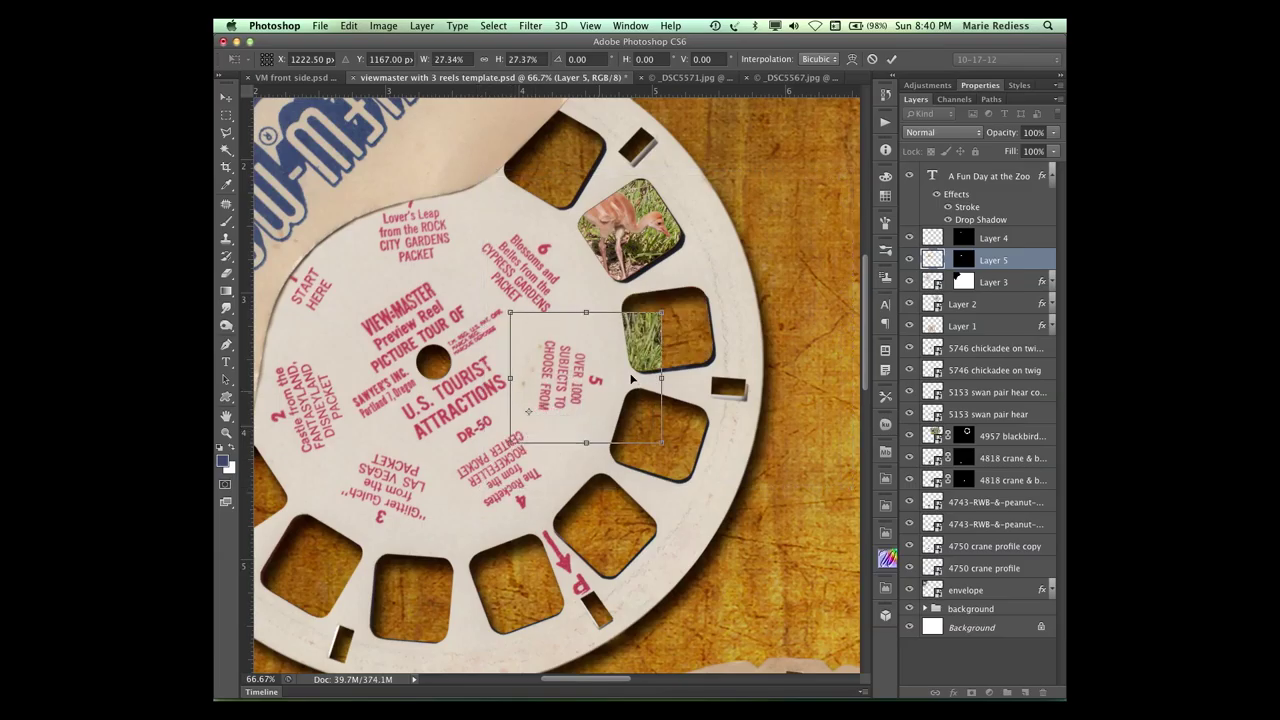
{"action": "left_click_drag", "start_coordinate": [633, 379], "coordinate": [670, 333]}
{"action": "key", "text": "Return"}
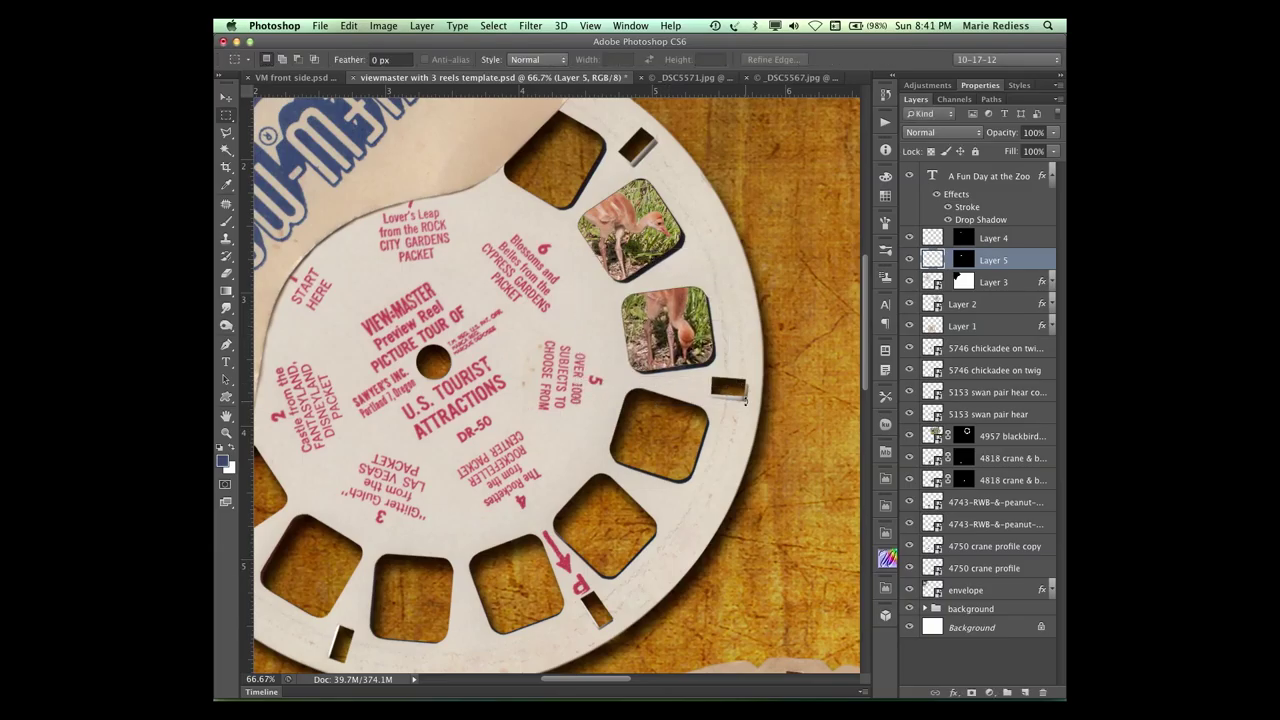
- On Layer 3, Magic Wand-select the next empty reel window
{"action": "left_click", "coordinate": [934, 283]}
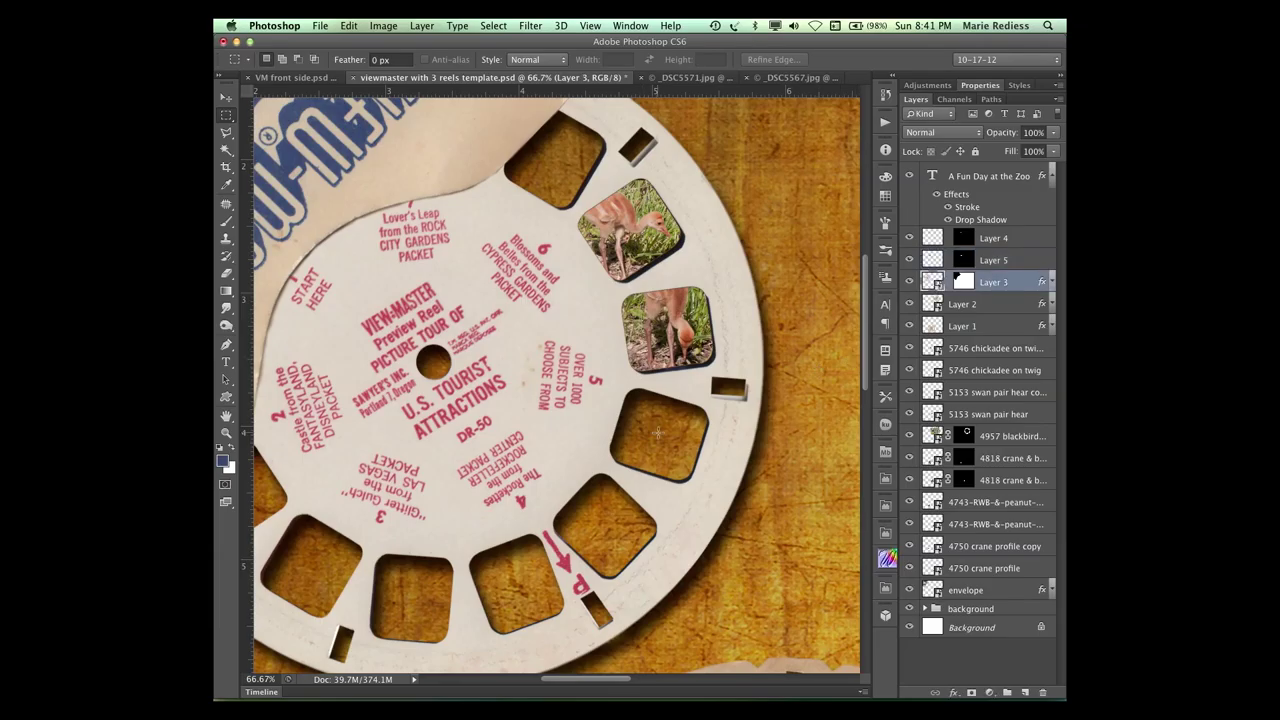
{"action": "key", "text": "w"}
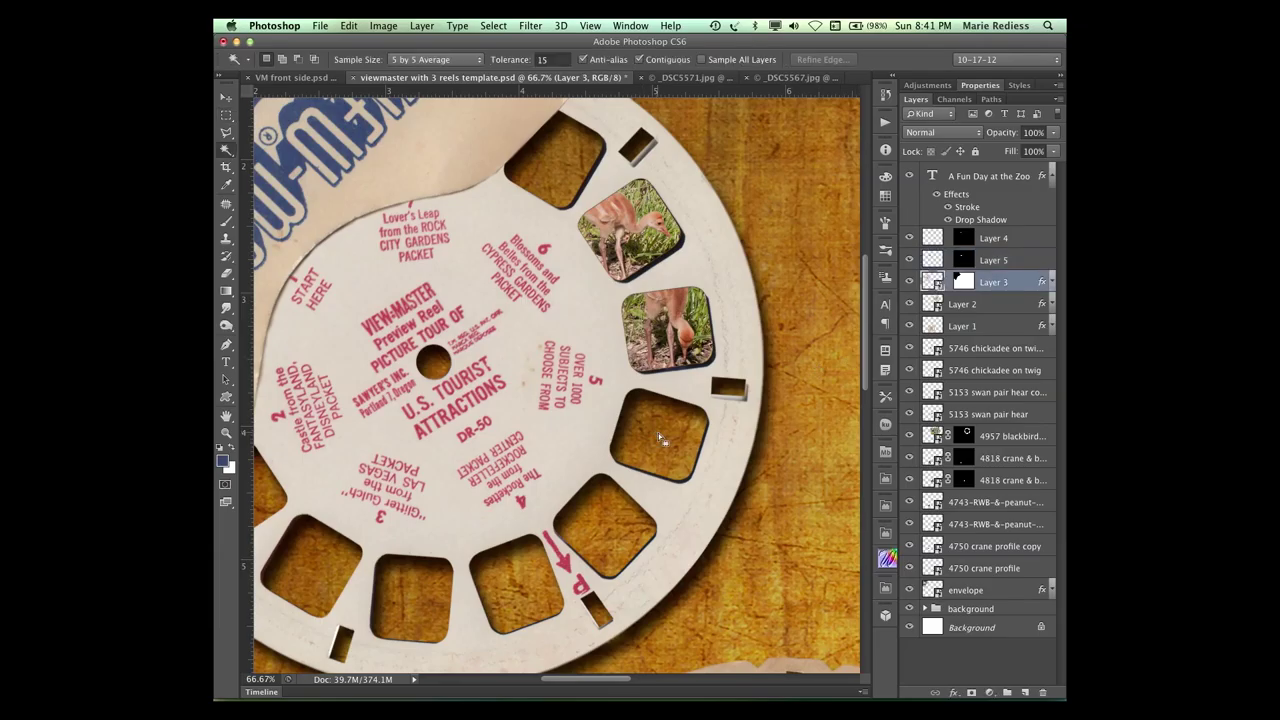
{"action": "left_click", "coordinate": [658, 433]}
- Open the woodpecker photo _DSC5731.jpg from Bridge and marquee a square area around the bird
{"action": "key", "text": "super+Tab"}
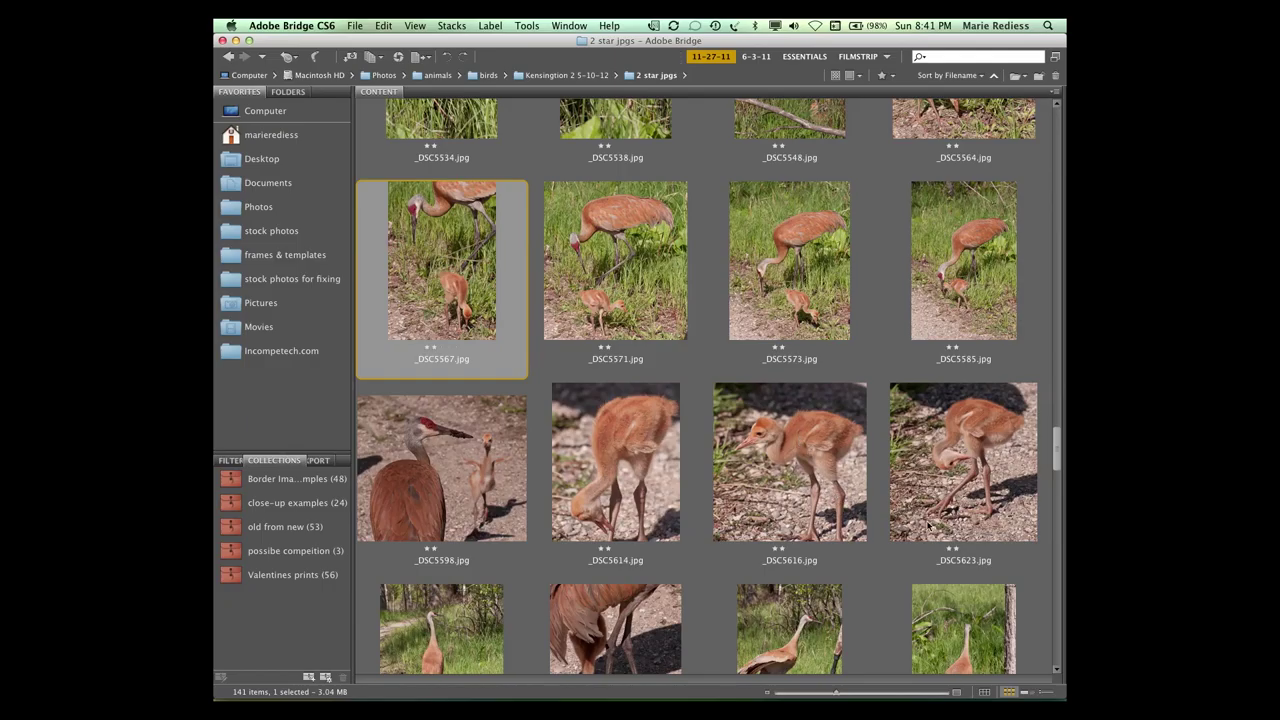
{"action": "key", "text": "space"}
{"action": "key", "text": "space"}
{"action": "scroll", "coordinate": [1048, 459], "scroll_direction": "down", "scroll_amount": 5}
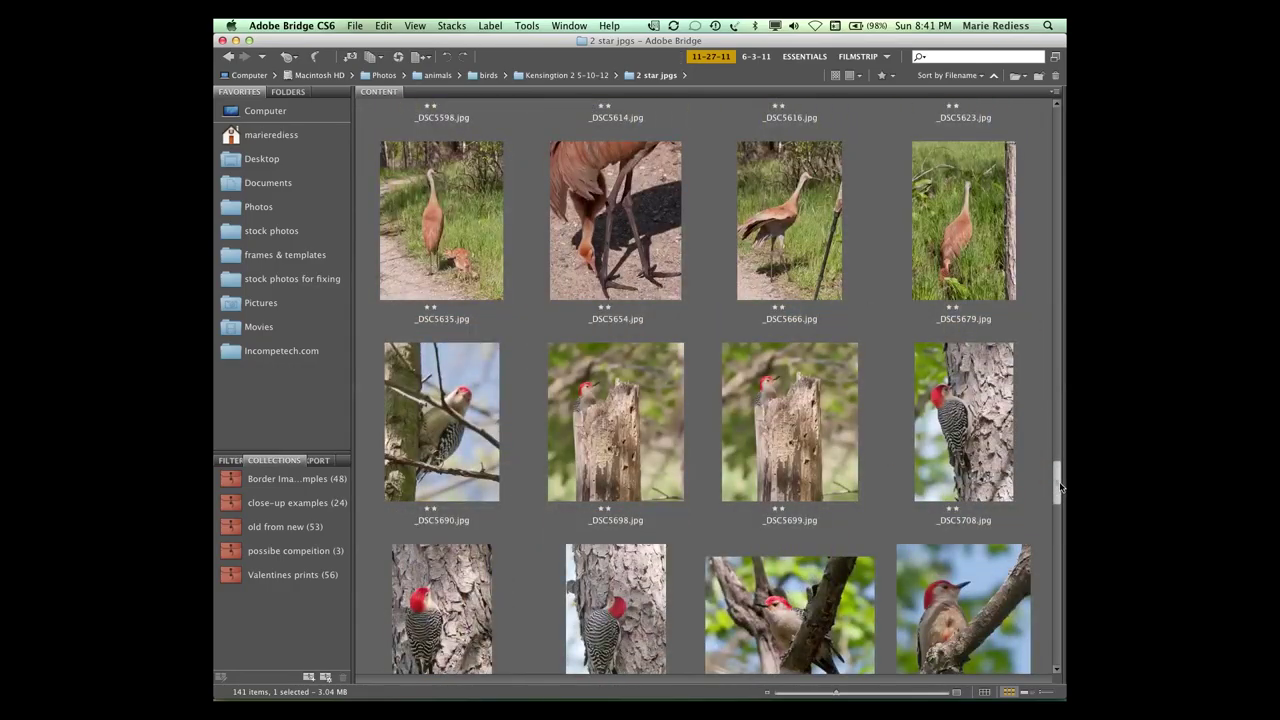
{"action": "scroll", "coordinate": [1063, 463], "scroll_direction": "up", "scroll_amount": 3}
{"action": "left_click_drag", "start_coordinate": [1063, 463], "coordinate": [1063, 498]}
{"action": "left_click", "coordinate": [790, 470]}
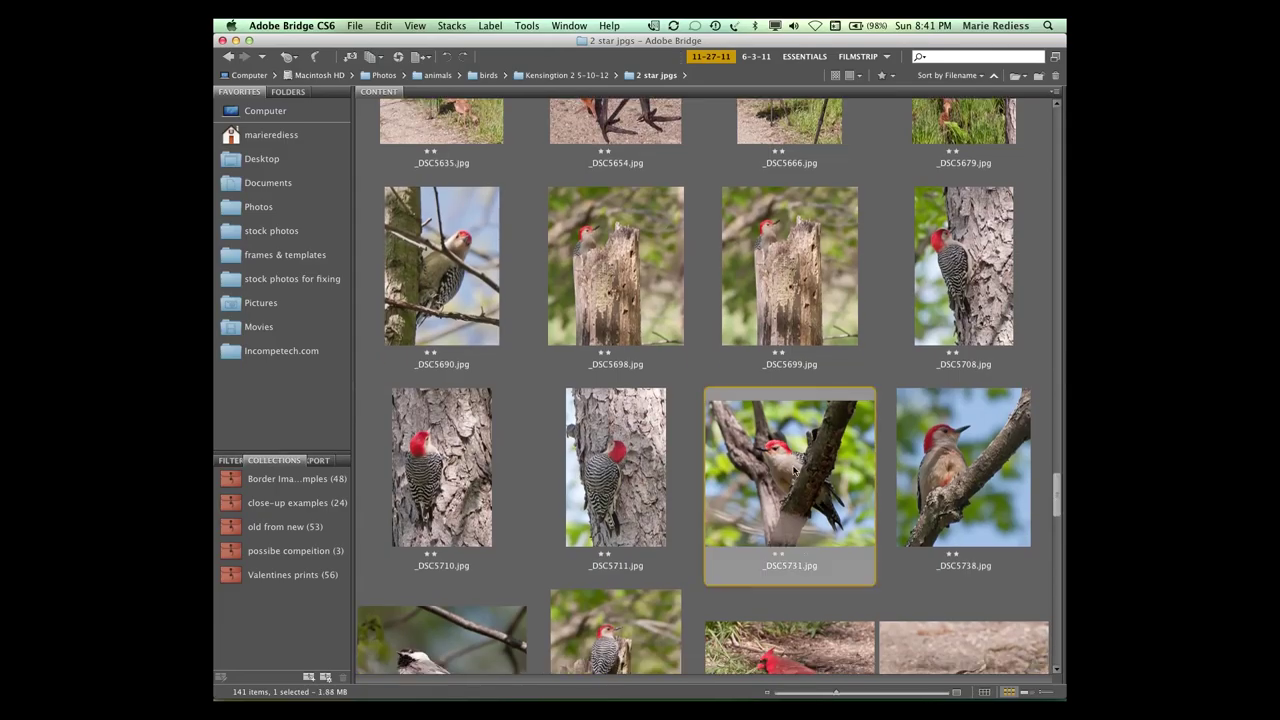
{"action": "double_click", "coordinate": [788, 470]}
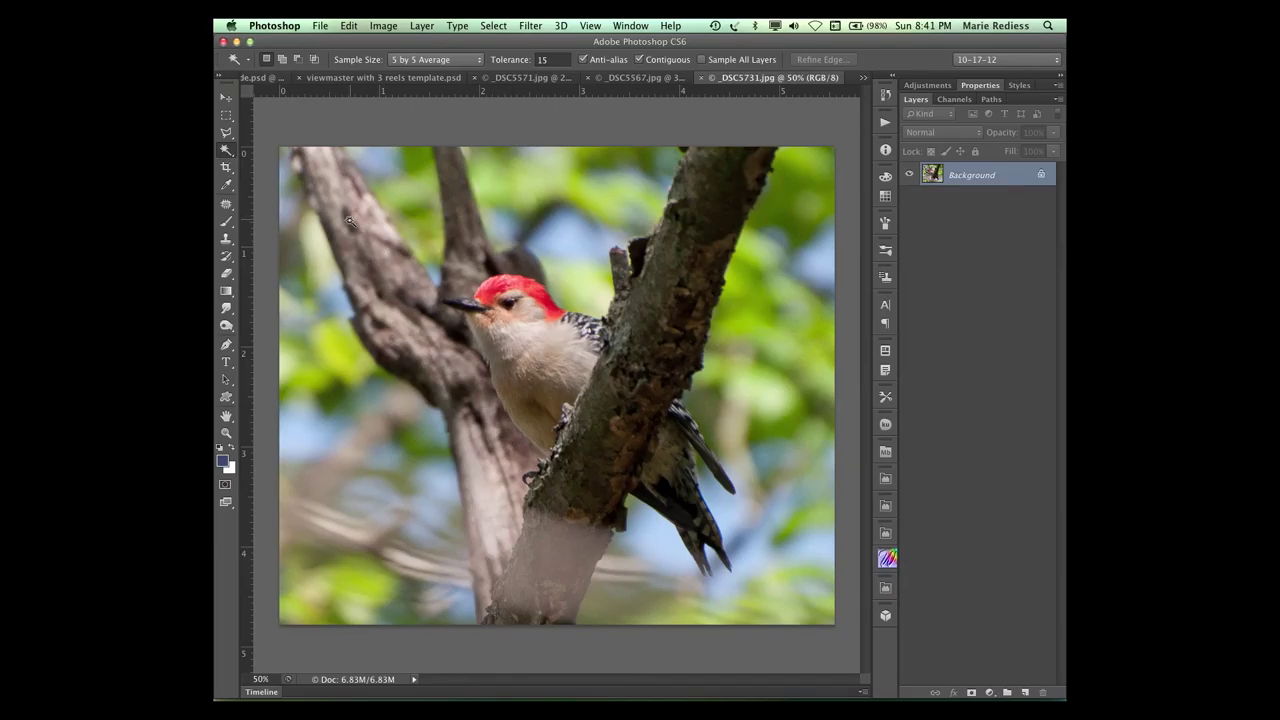
{"action": "key", "text": "m"}
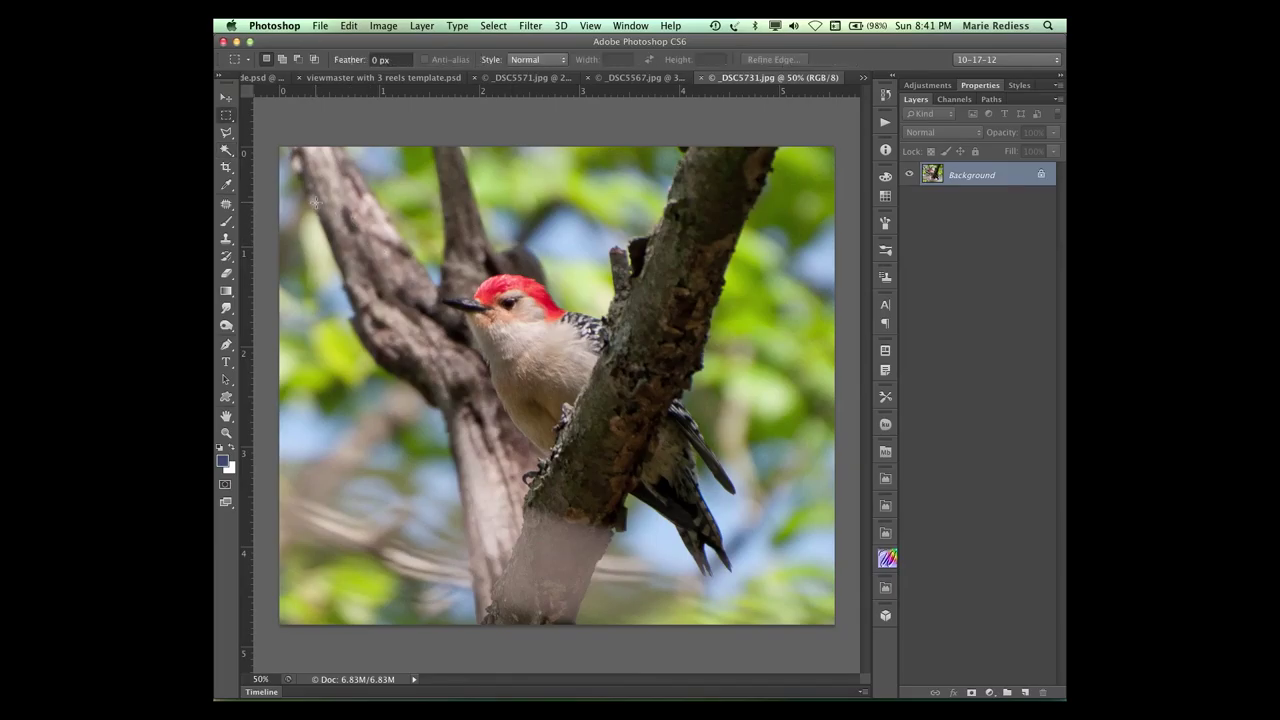
{"action": "left_click_drag", "start_coordinate": [315, 202], "coordinate": [792, 594]}
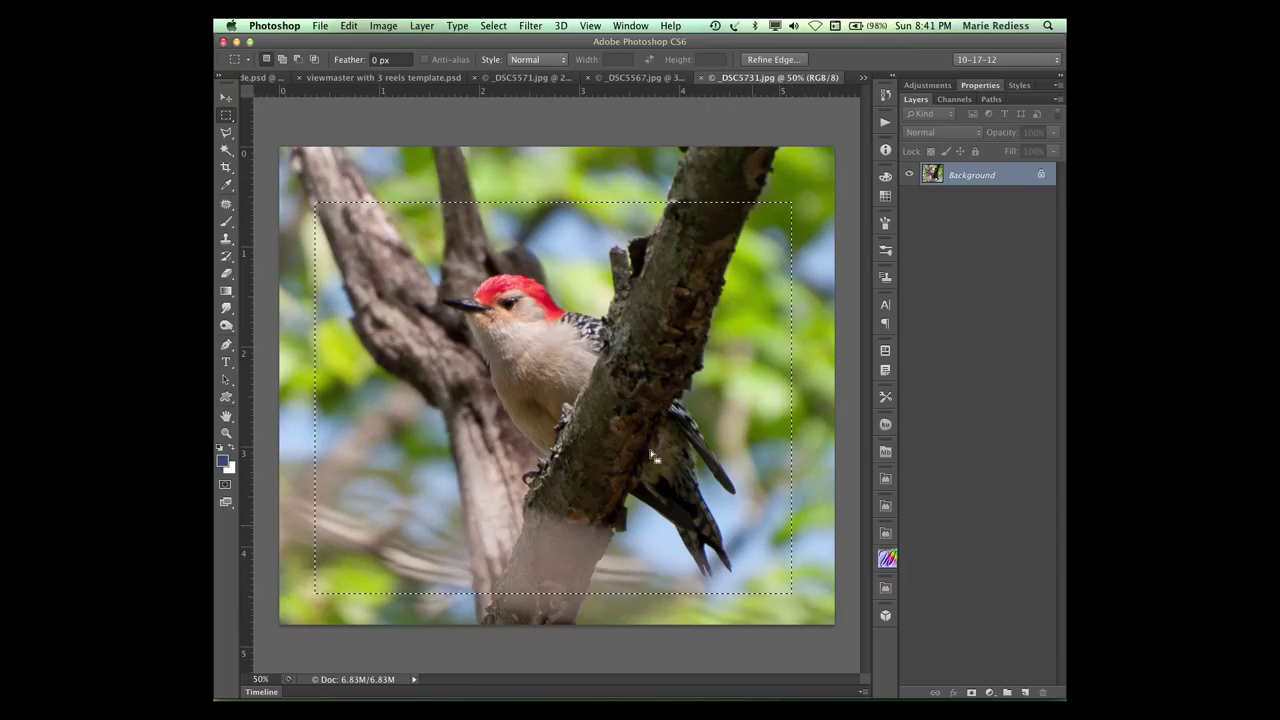
- Paste the woodpecker photo into the selected reel window of the template
{"action": "left_click", "coordinate": [363, 80]}
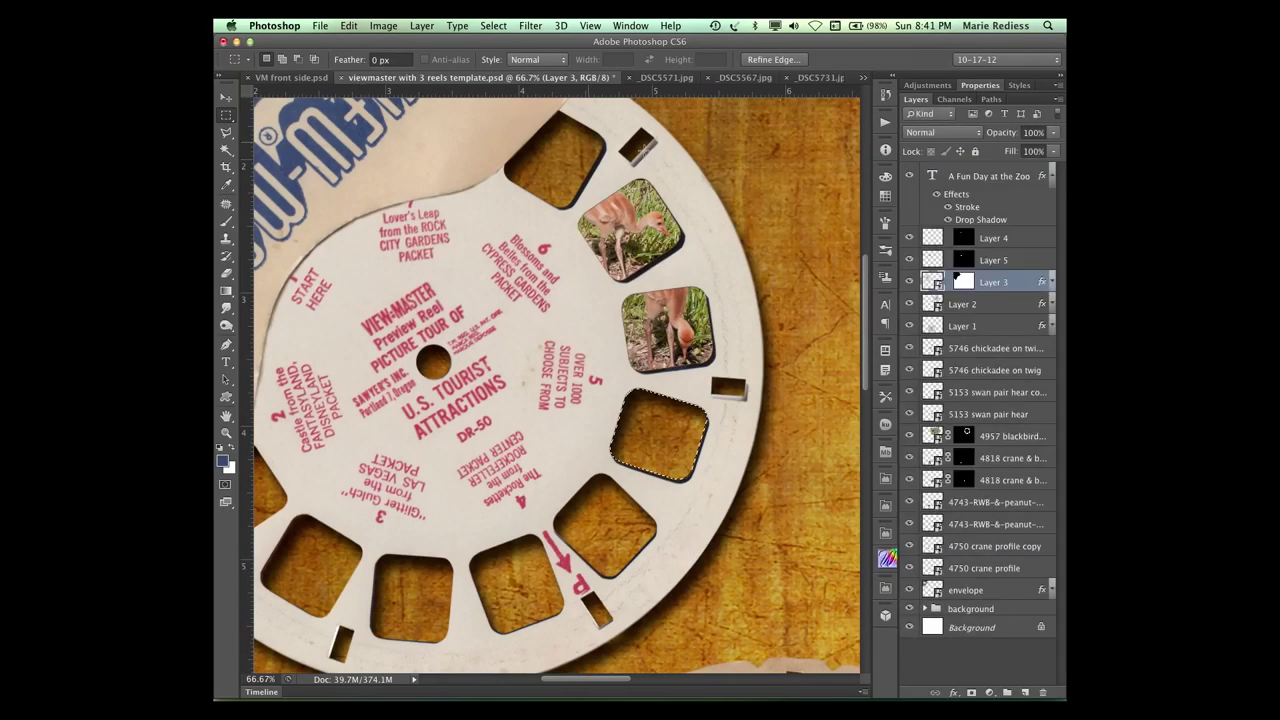
{"action": "left_click", "coordinate": [383, 25]}
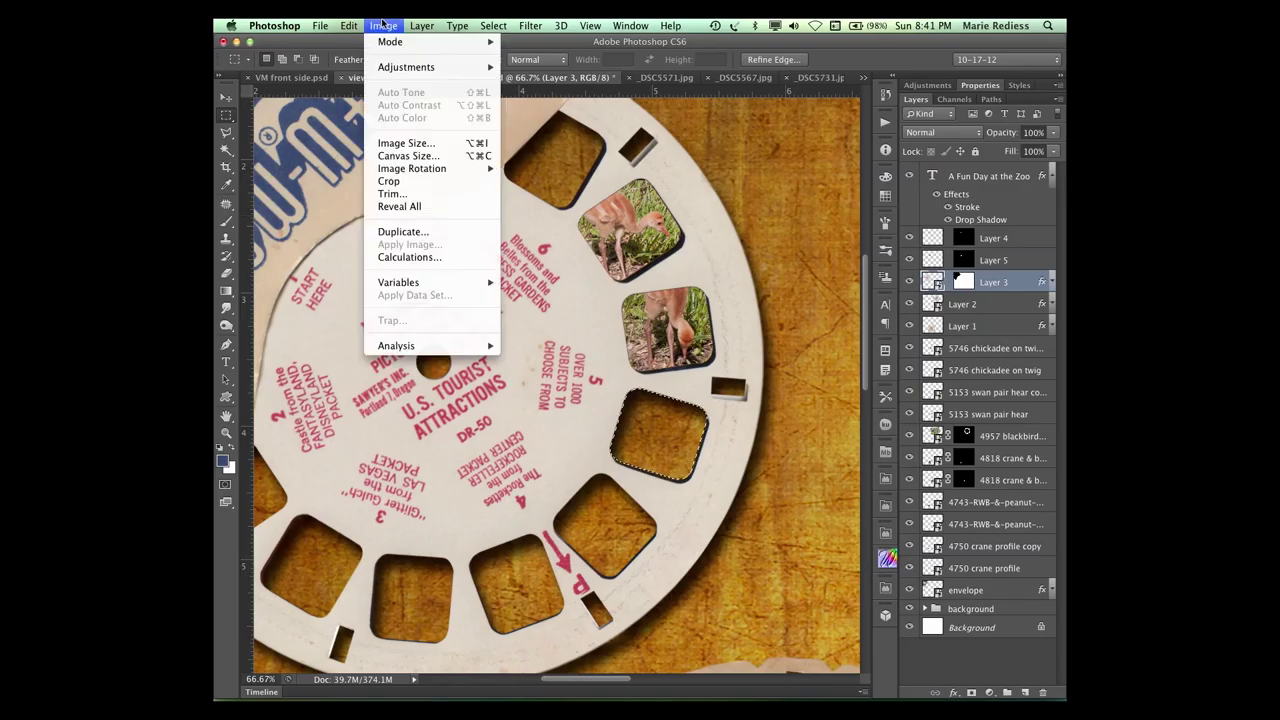
{"action": "mouse_move", "coordinate": [348, 25]}
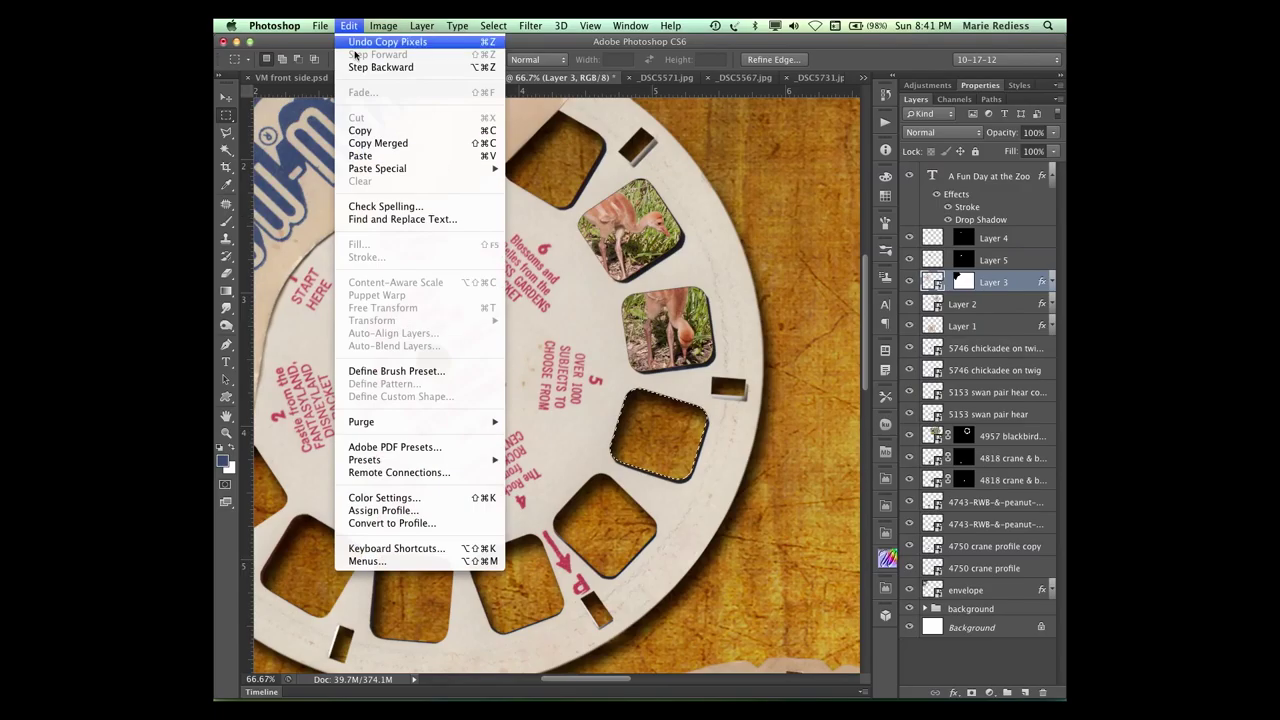
{"action": "mouse_move", "coordinate": [359, 170]}
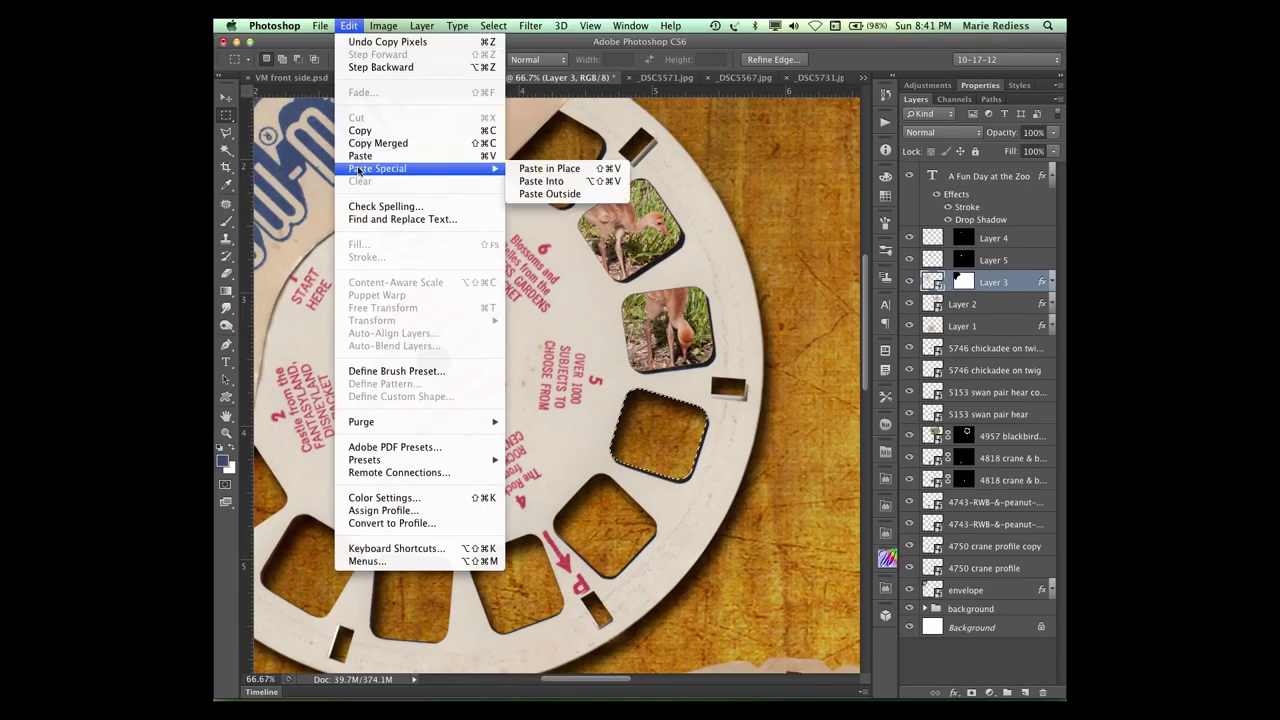
{"action": "left_click", "coordinate": [541, 181]}
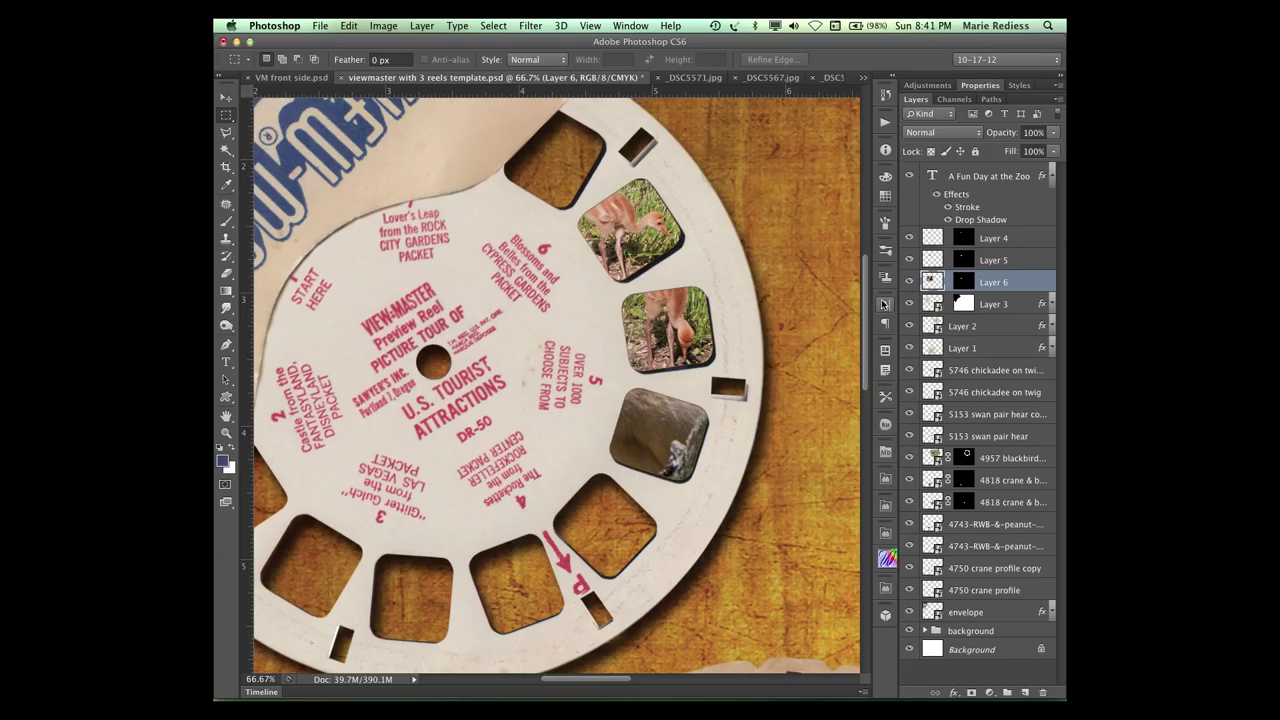
{"action": "key", "text": "super+0"}
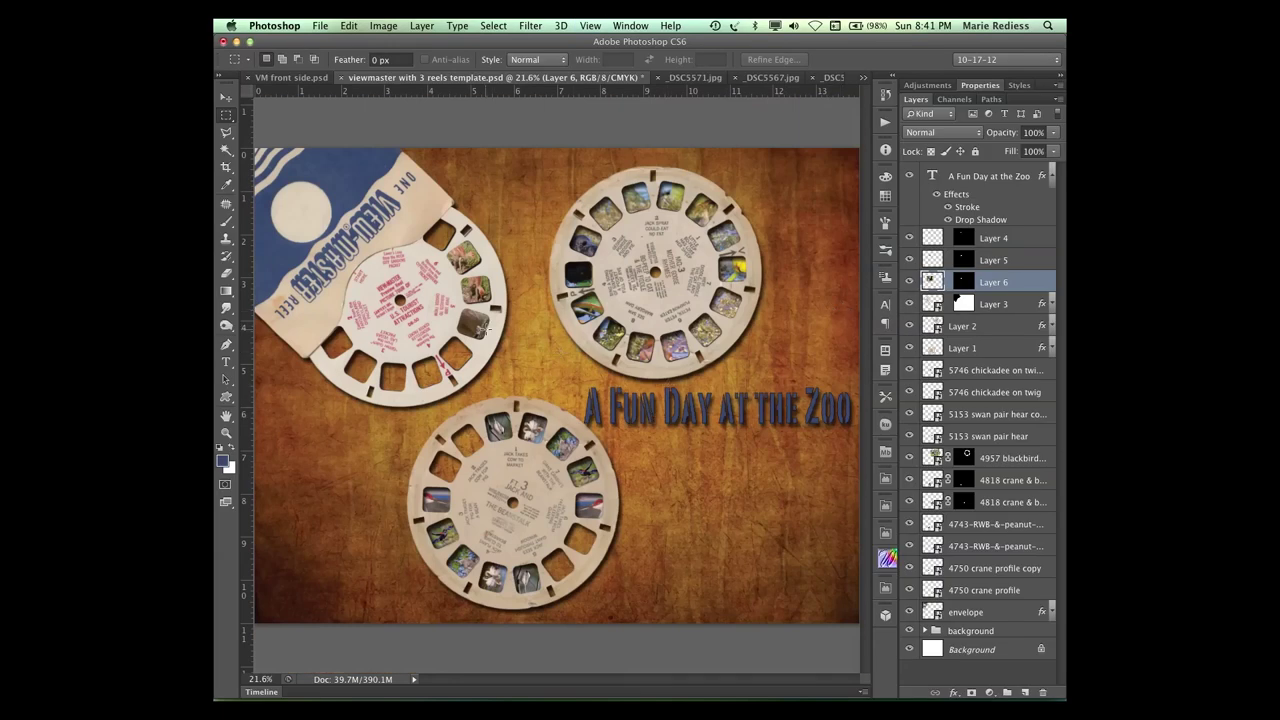
- Scale and position the woodpecker photo to fill its window below the crane photos, then commit
{"action": "key", "text": "super+t"}
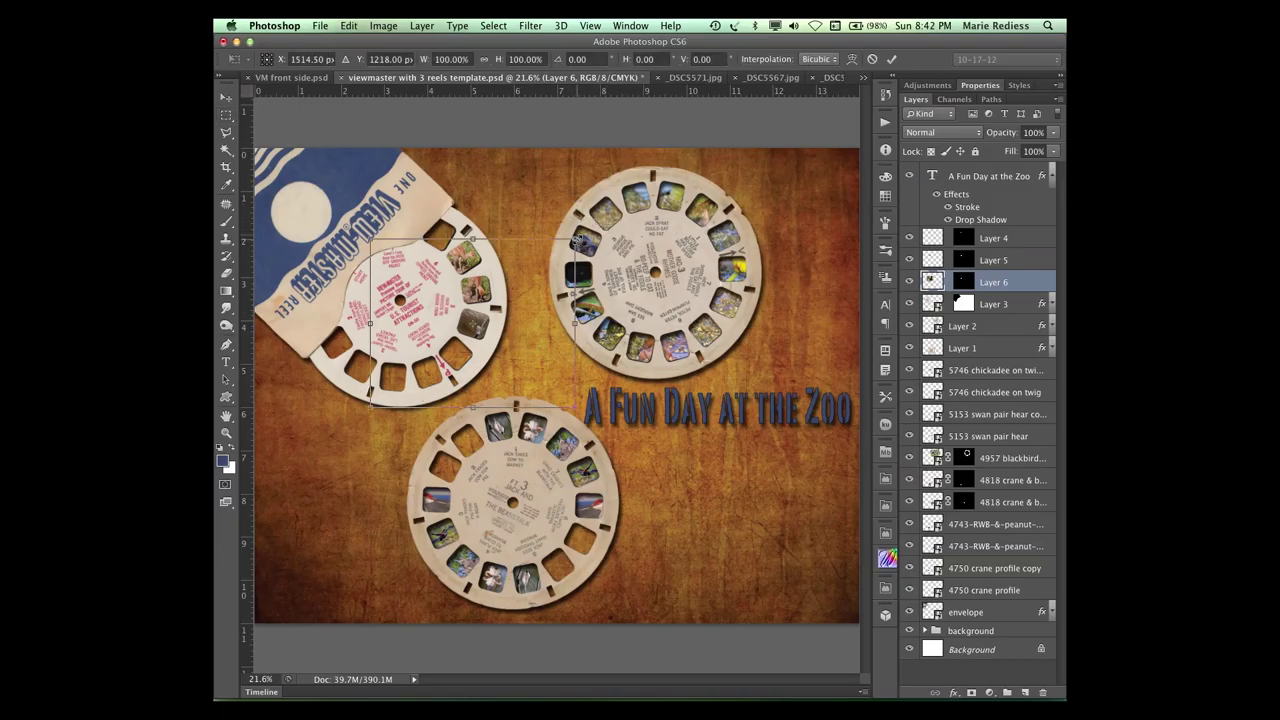
{"action": "left_click_drag", "start_coordinate": [577, 240], "coordinate": [505, 277]}
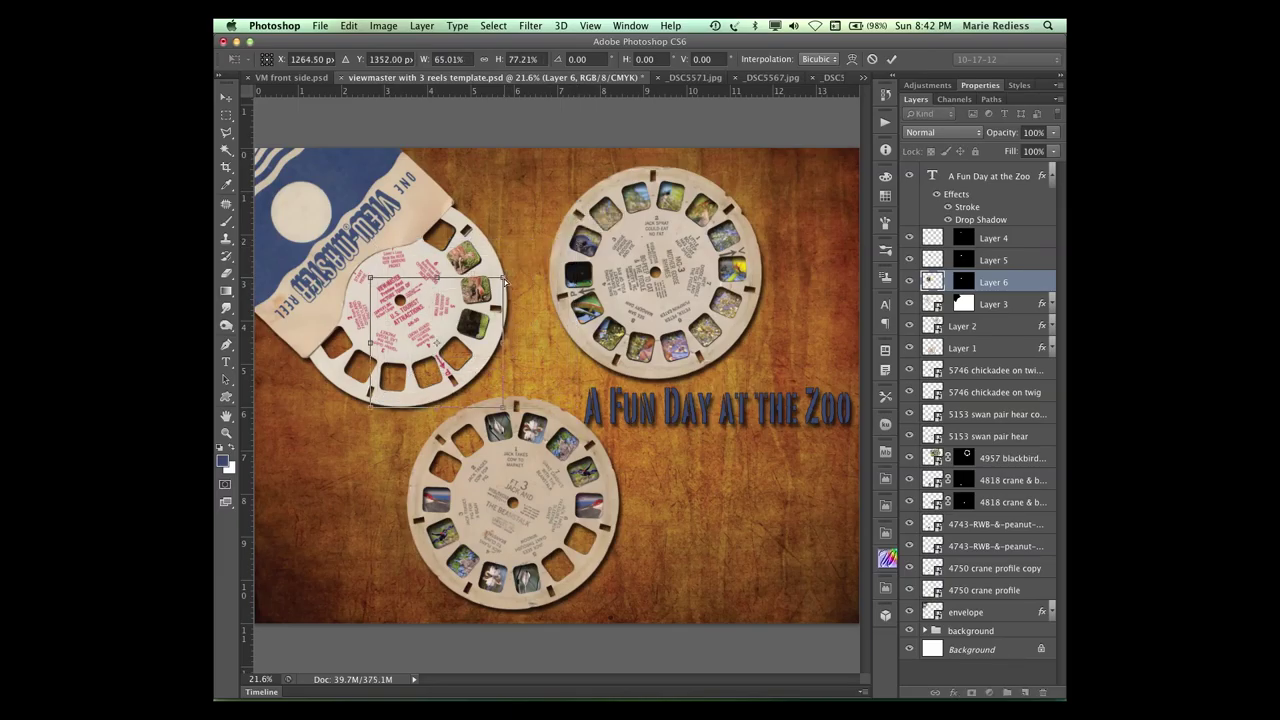
{"action": "key", "text": "super+equal"}
{"action": "key", "text": "super+equal"}
{"action": "key", "text": "super+equal"}
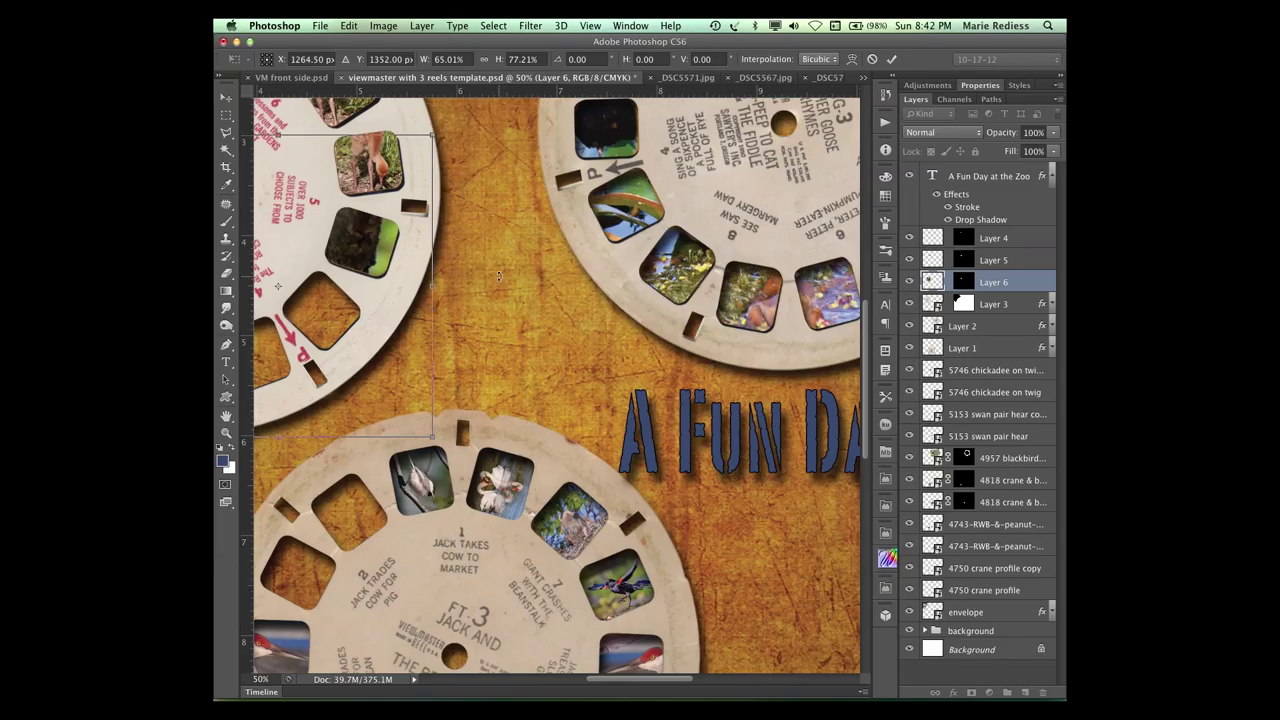
{"action": "left_click_drag", "start_coordinate": [497, 283], "coordinate": [708, 412]}
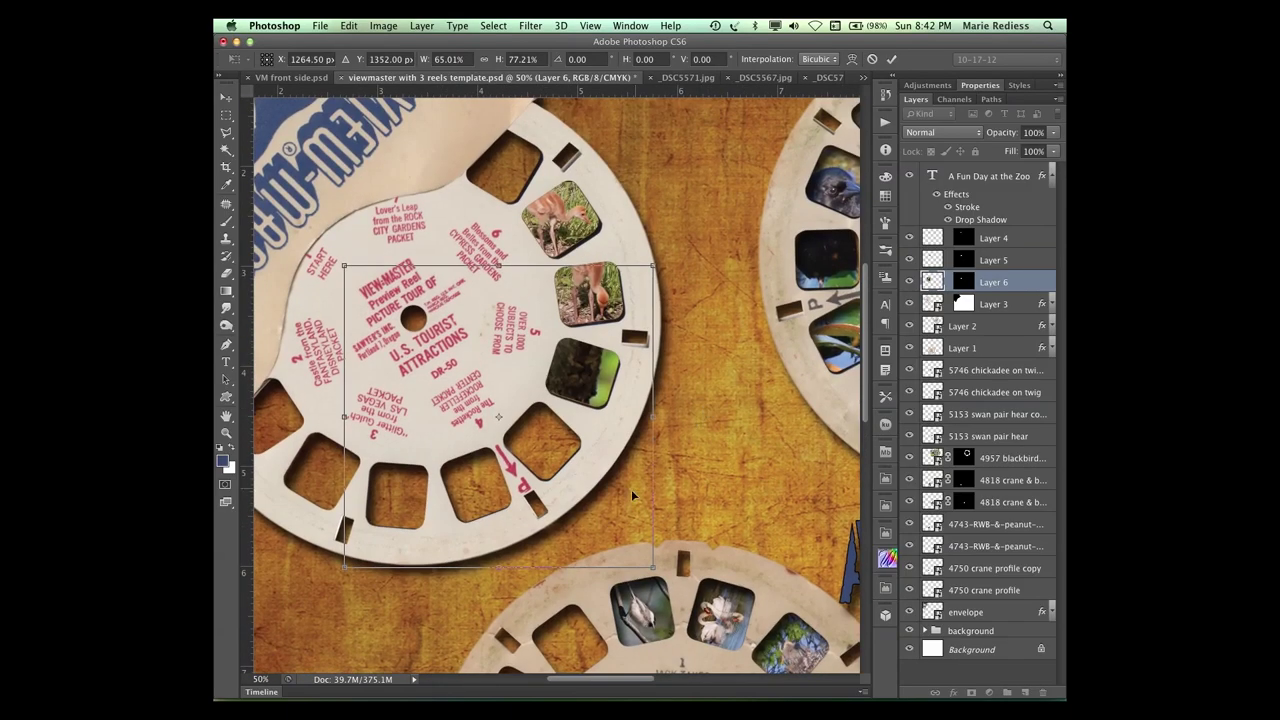
{"action": "left_click_drag", "start_coordinate": [650, 566], "coordinate": [552, 465]}
{"action": "left_click_drag", "start_coordinate": [549, 380], "coordinate": [606, 369]}
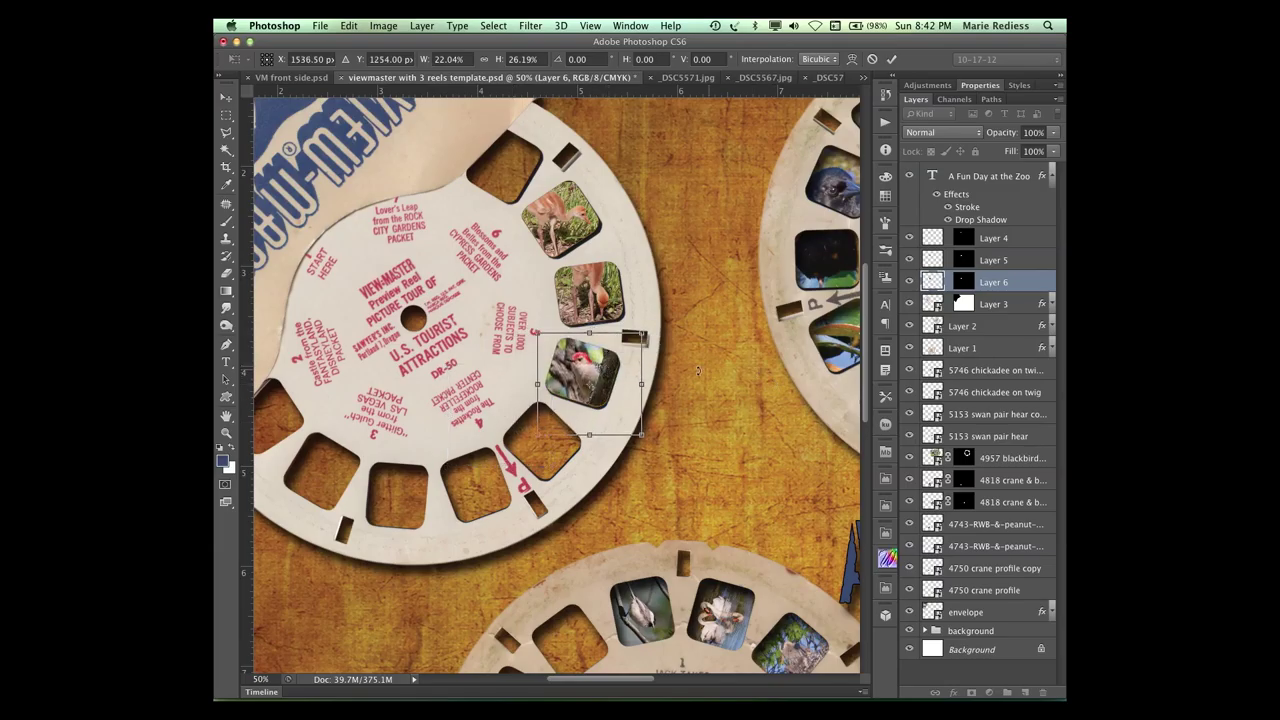
{"action": "left_click_drag", "start_coordinate": [607, 377], "coordinate": [613, 380]}
{"action": "key", "text": "Return"}
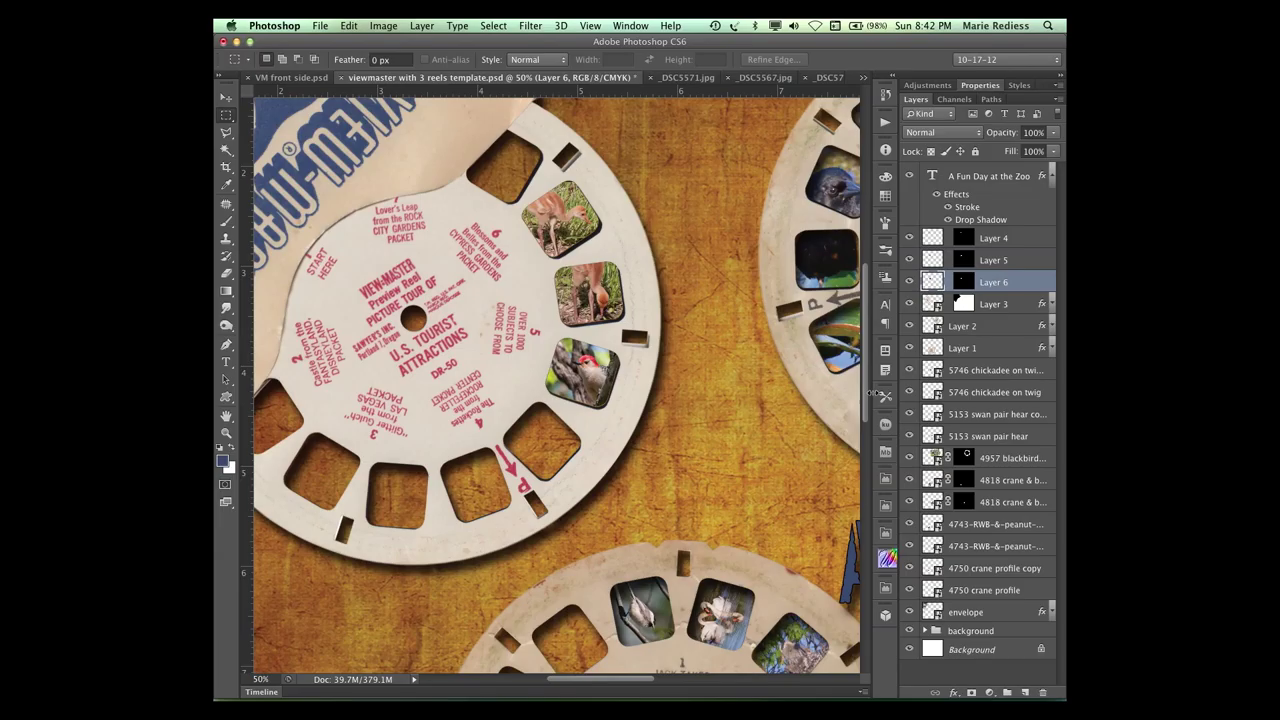
{"action": "key", "text": "super+0"}
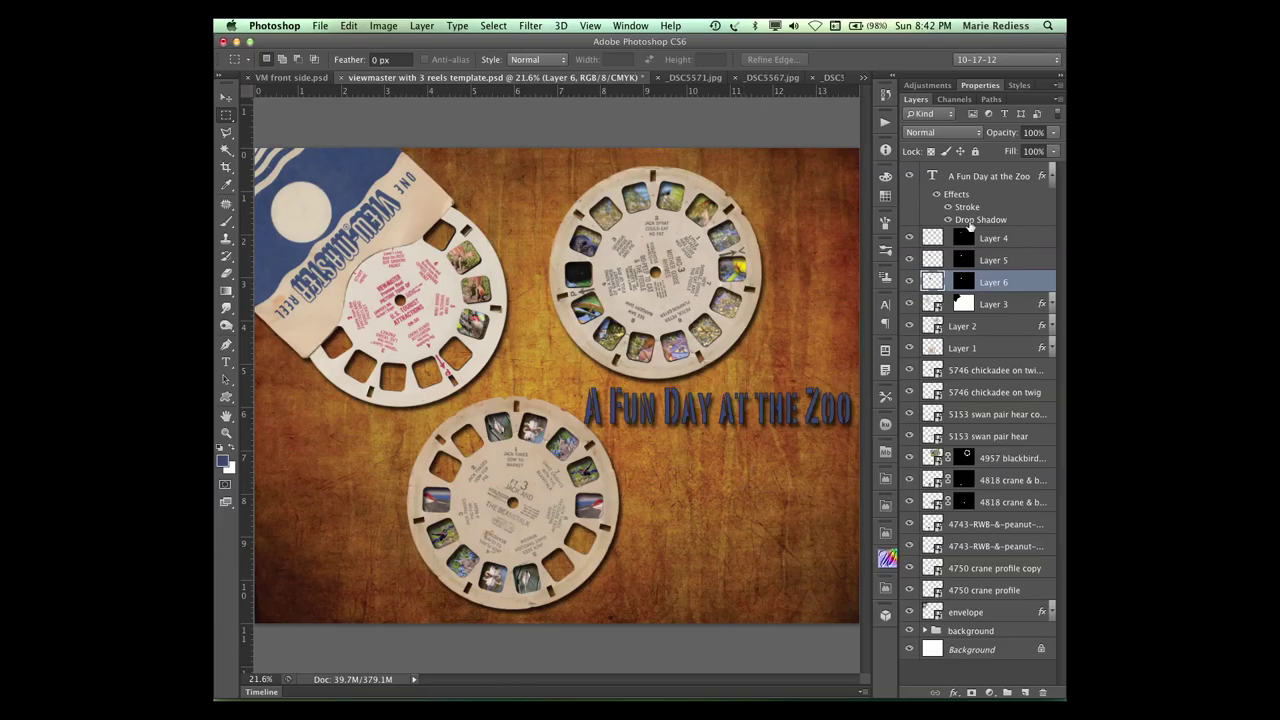
- Add a new empty layer above Layer 4 and choose the Rounded Rectangle Tool
{"action": "left_click", "coordinate": [1025, 233]}
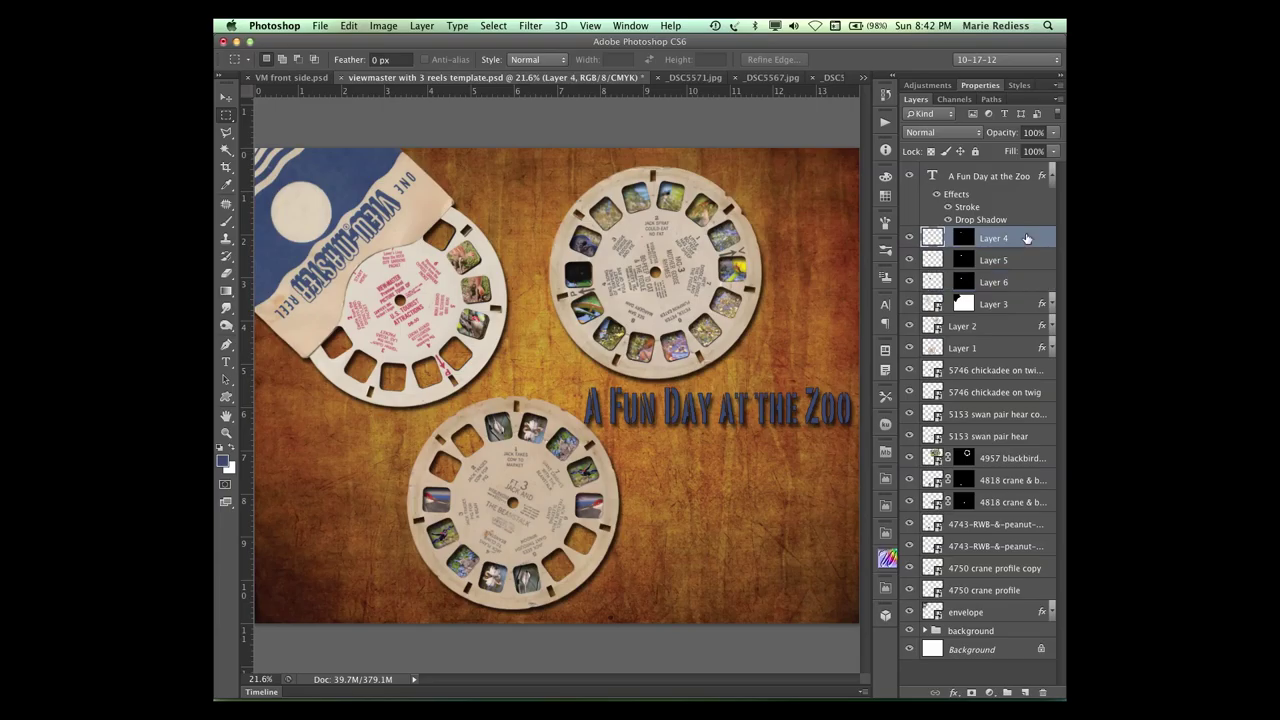
{"action": "left_click", "coordinate": [1024, 693]}
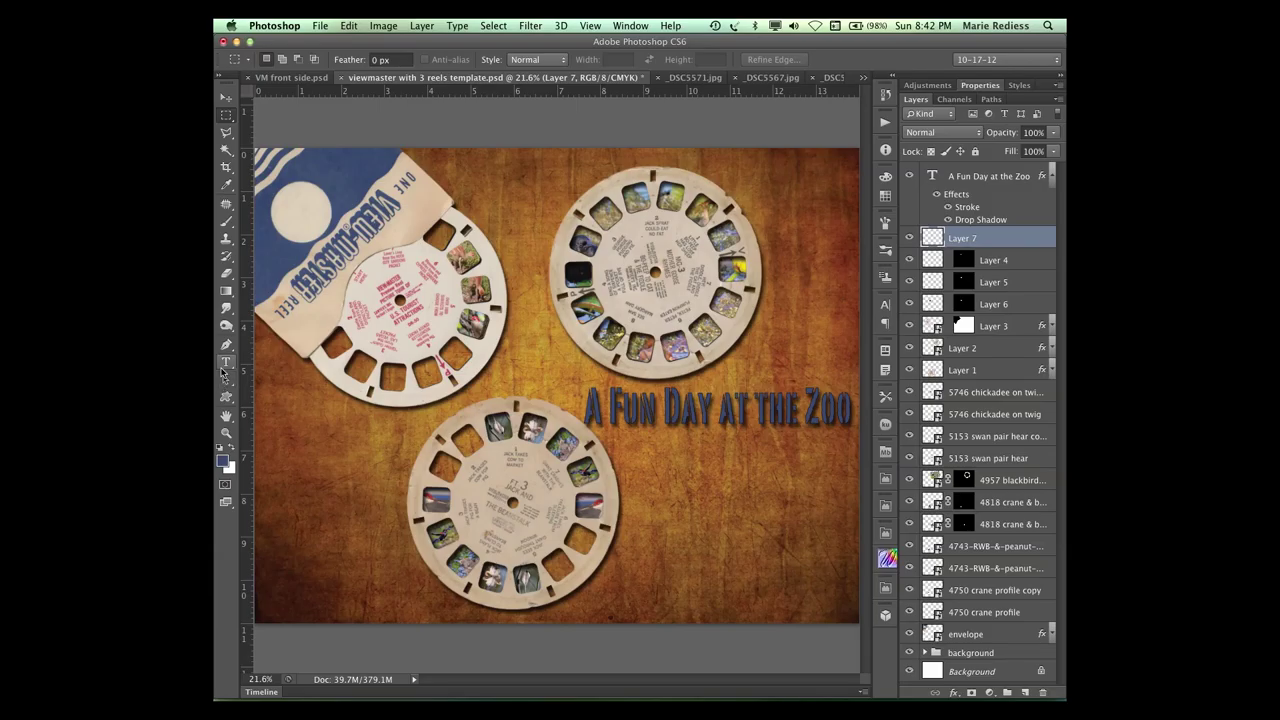
{"action": "left_click", "coordinate": [226, 398]}
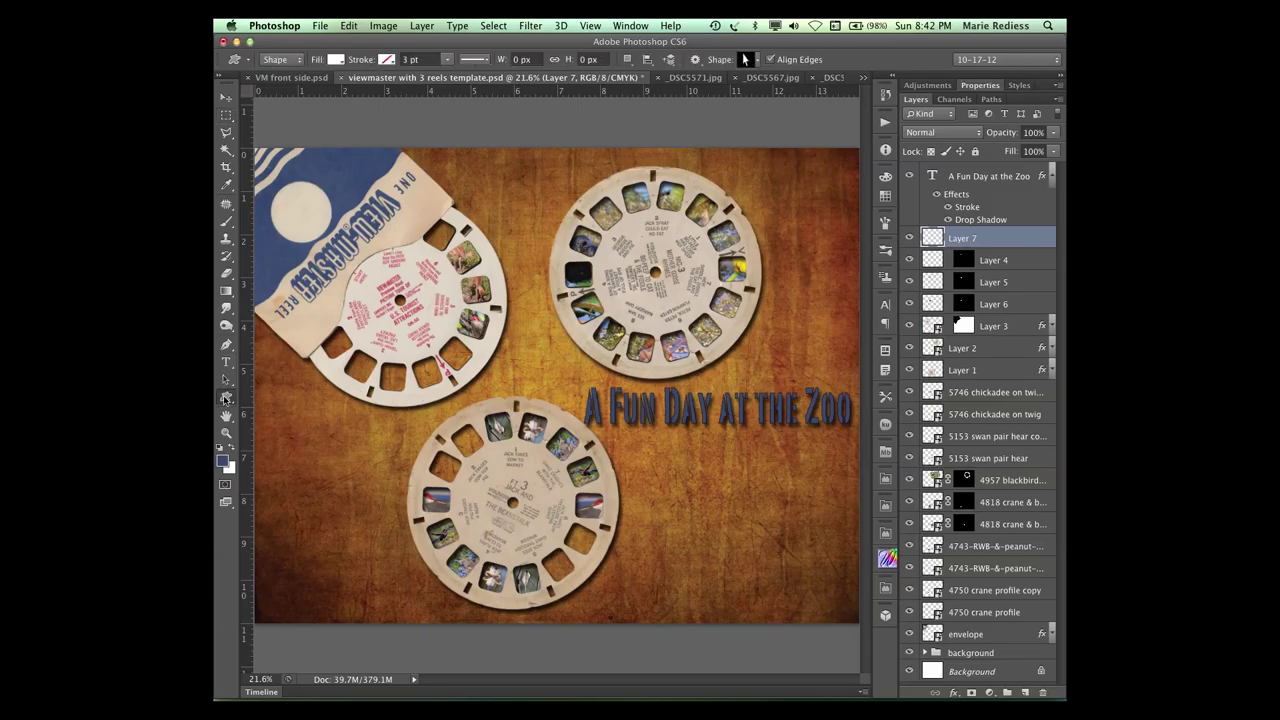
{"action": "left_click_drag", "start_coordinate": [226, 398], "coordinate": [276, 404]}
- Draw a white rounded rectangle at the lower right with a 100 px corner radius
{"action": "left_click_drag", "start_coordinate": [648, 453], "coordinate": [827, 597]}
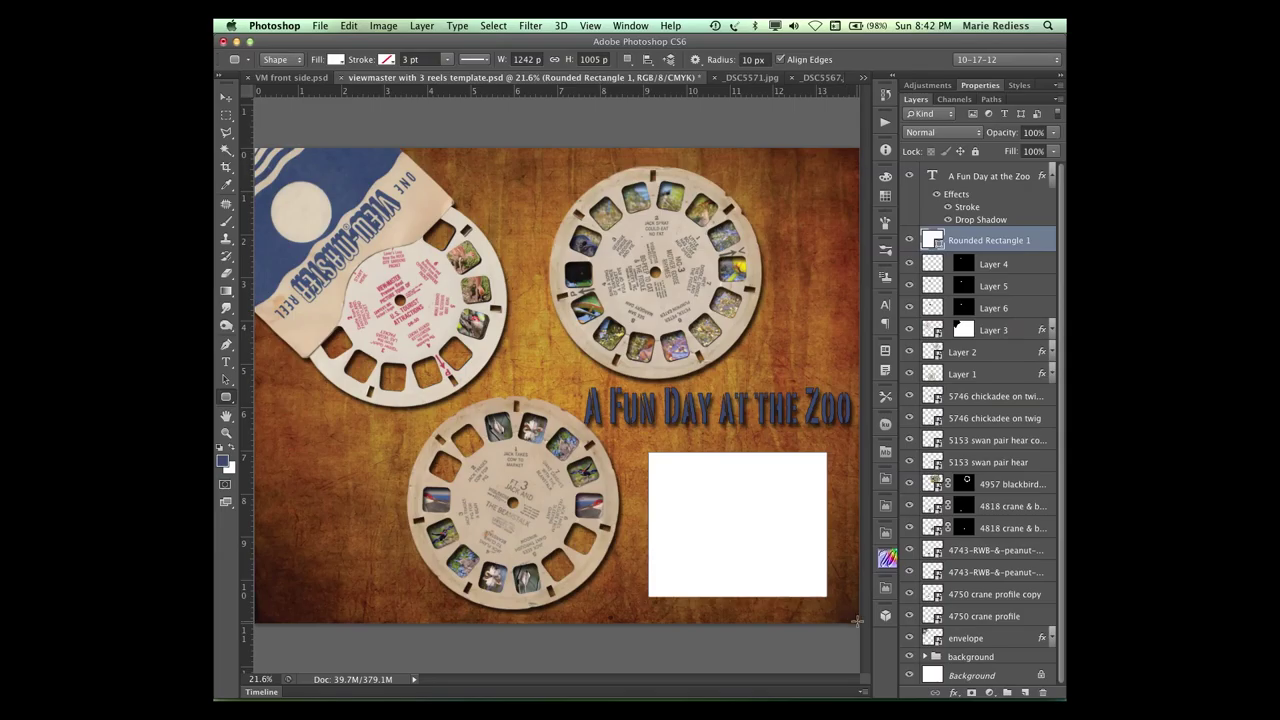
{"action": "key", "text": "ctrl+z"}
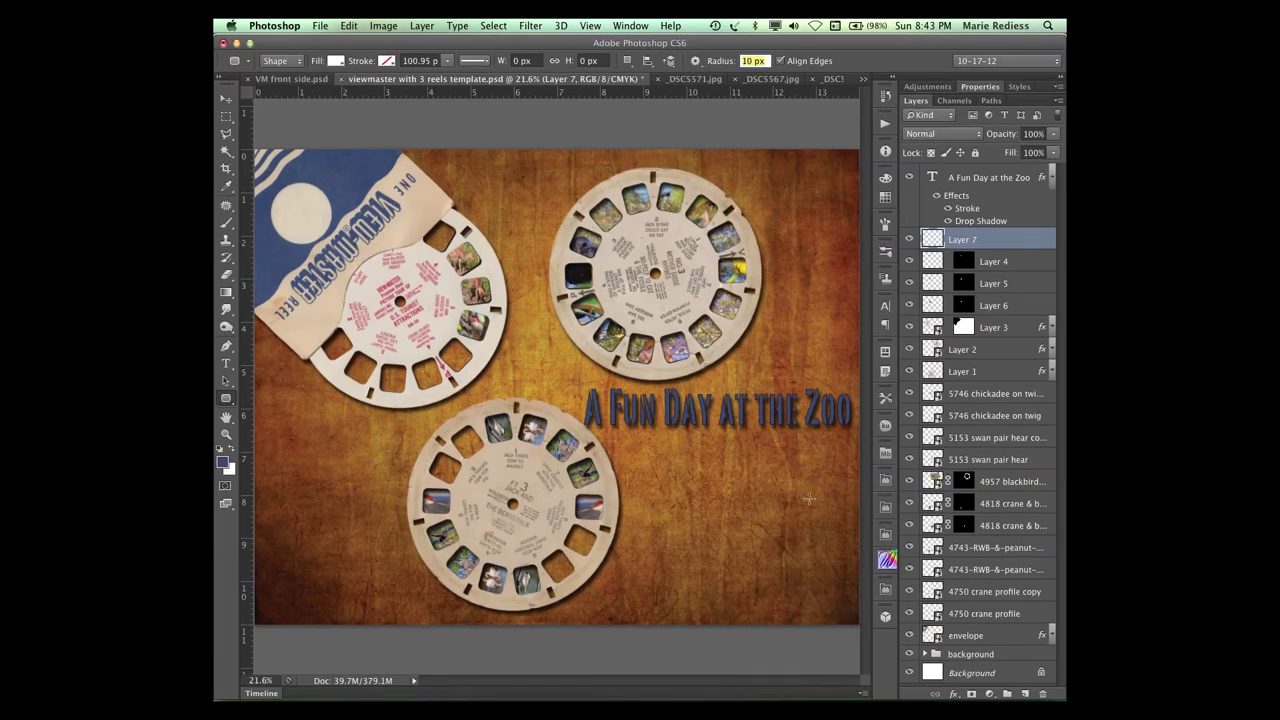
{"action": "double_click", "coordinate": [752, 60]}
{"action": "type", "text": "50"}
{"action": "key", "text": "Return"}
{"action": "left_click_drag", "start_coordinate": [645, 460], "coordinate": [831, 598]}
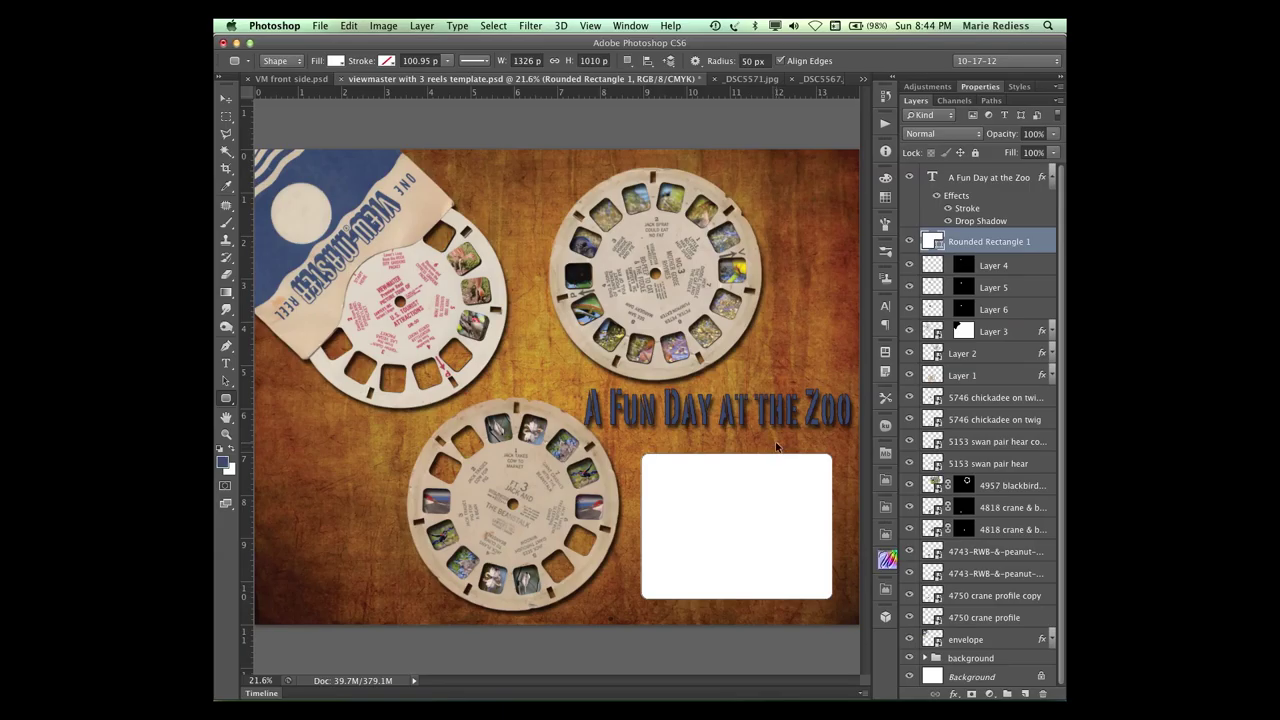
{"action": "key", "text": "ctrl+z"}
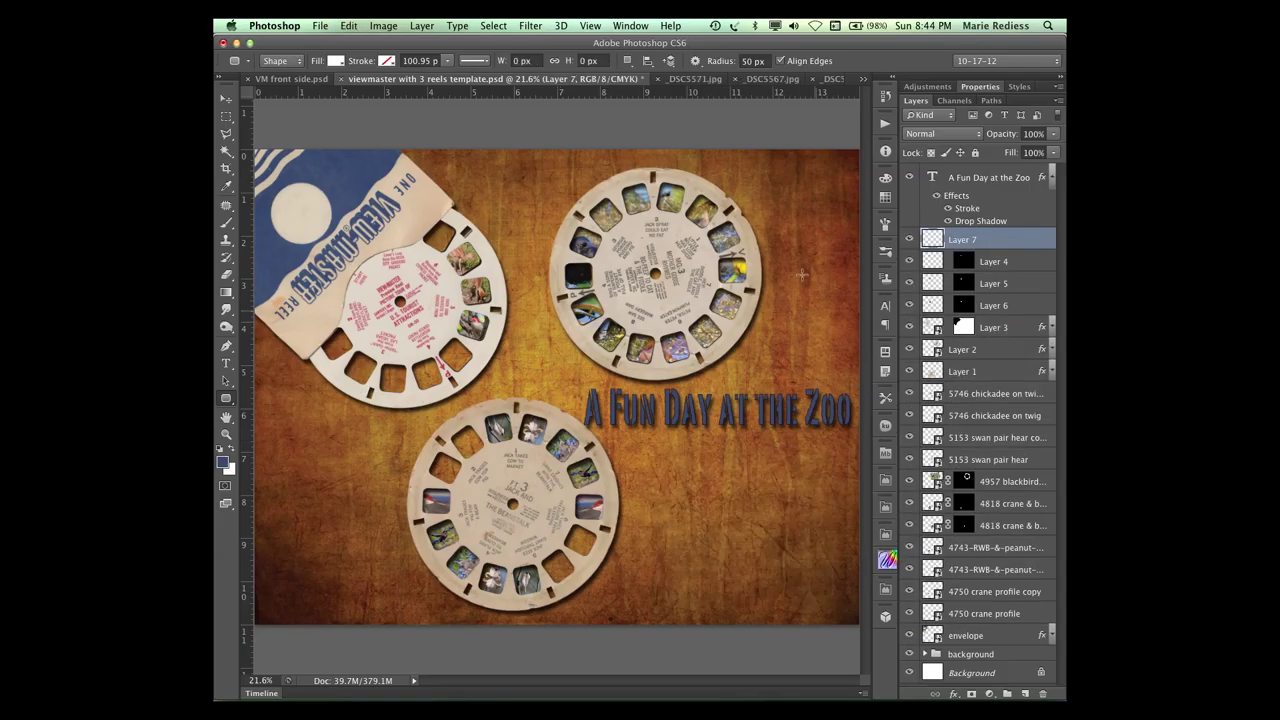
{"action": "left_click", "coordinate": [765, 61]}
{"action": "type", "text": "100"}
{"action": "key", "text": "Return"}
{"action": "left_click_drag", "start_coordinate": [642, 455], "coordinate": [824, 600]}
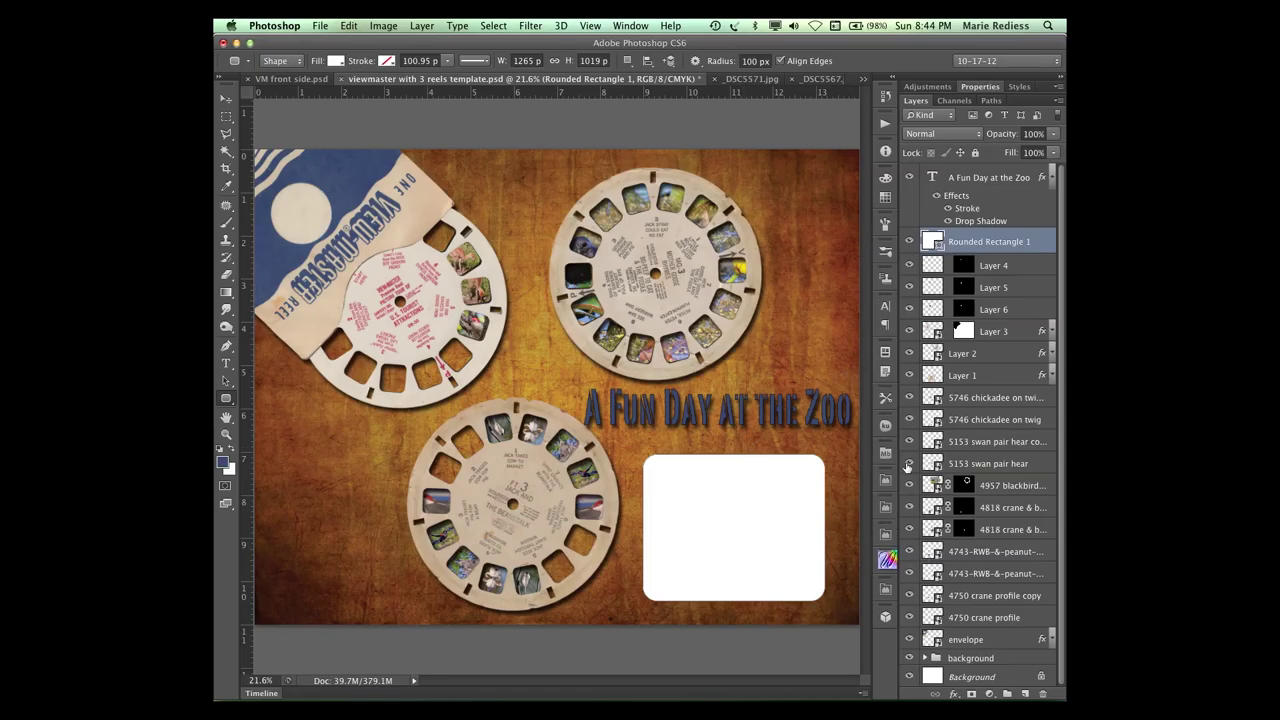
- Place _DSC5247.jpg from Mini Bridge toward the lower right, then cancel that placement
{"action": "left_click", "coordinate": [885, 455]}
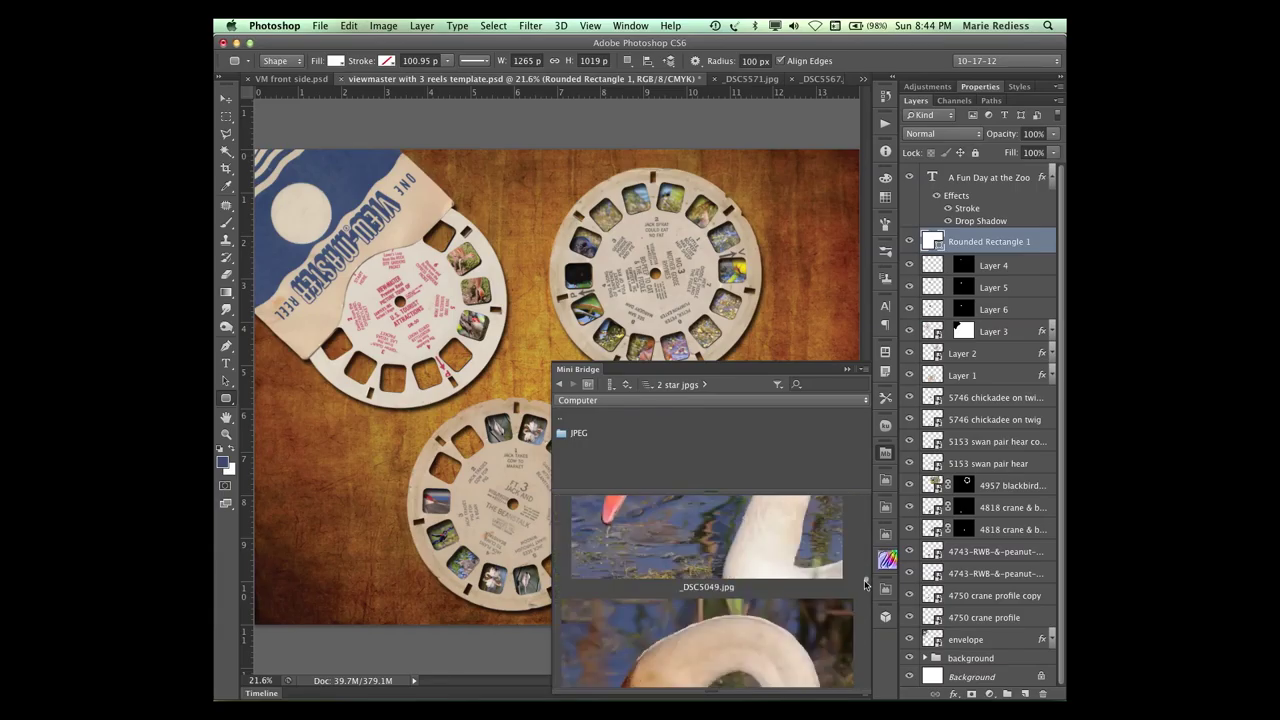
{"action": "left_click_drag", "start_coordinate": [866, 594], "coordinate": [870, 611]}
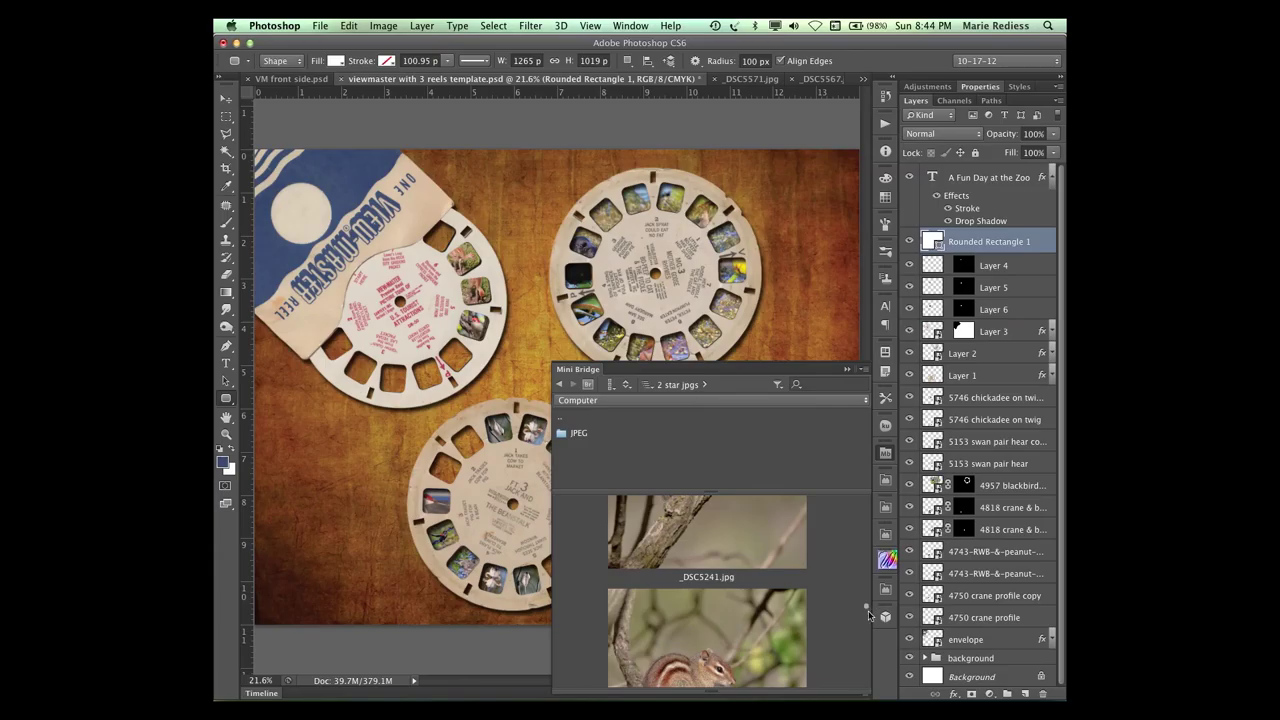
{"action": "left_click_drag", "start_coordinate": [671, 655], "coordinate": [501, 503]}
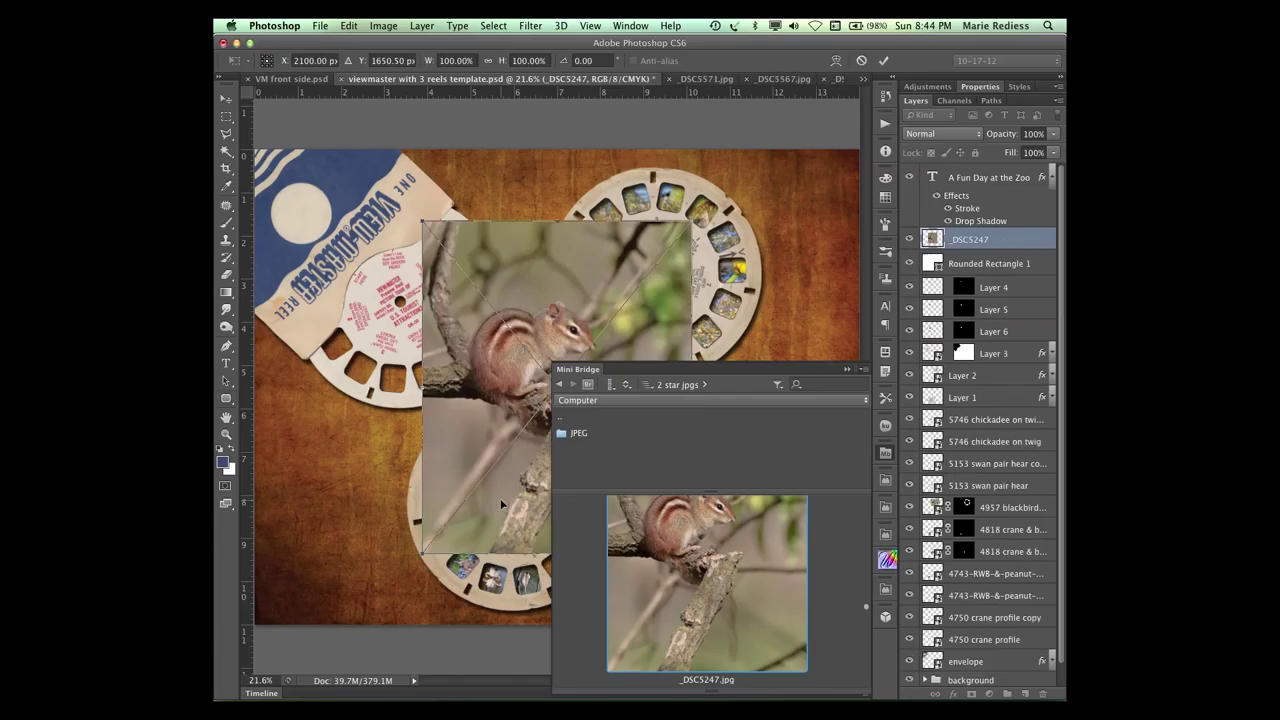
{"action": "left_click", "coordinate": [889, 455]}
{"action": "left_click_drag", "start_coordinate": [545, 354], "coordinate": [731, 508]}
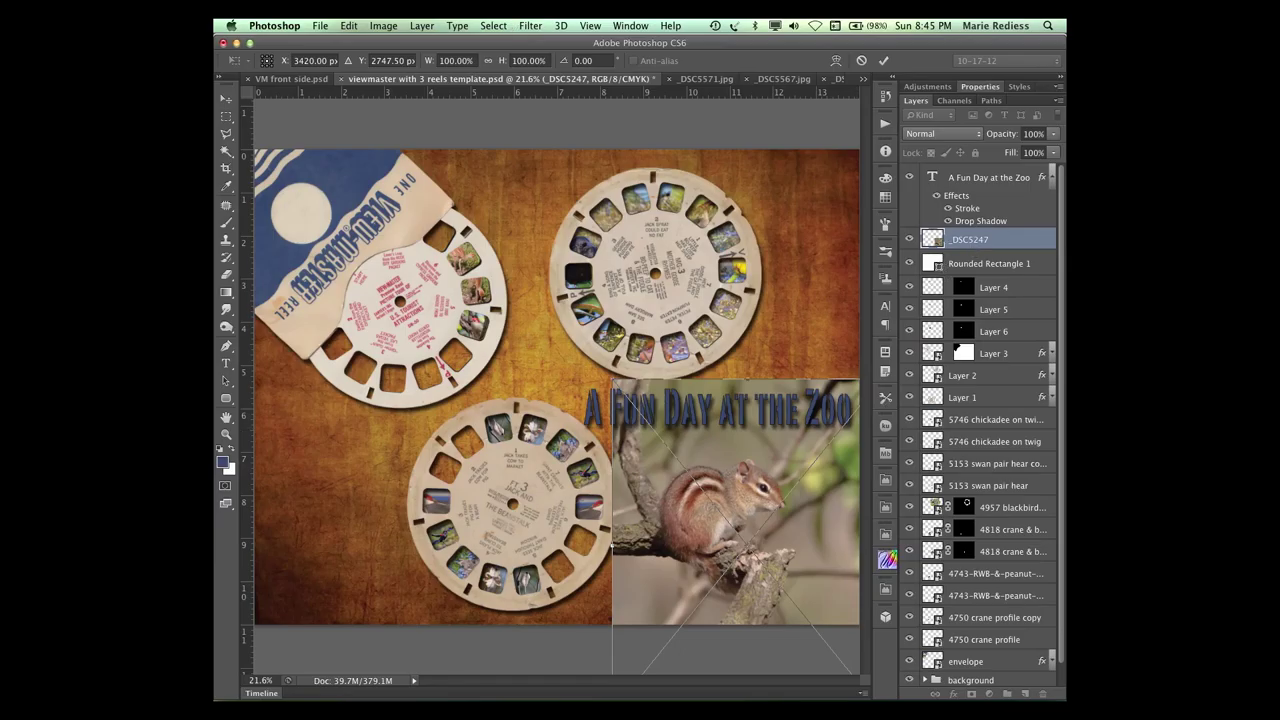
{"action": "left_click", "coordinate": [419, 25]}
{"action": "left_click", "coordinate": [419, 25]}
{"action": "left_click", "coordinate": [861, 60]}
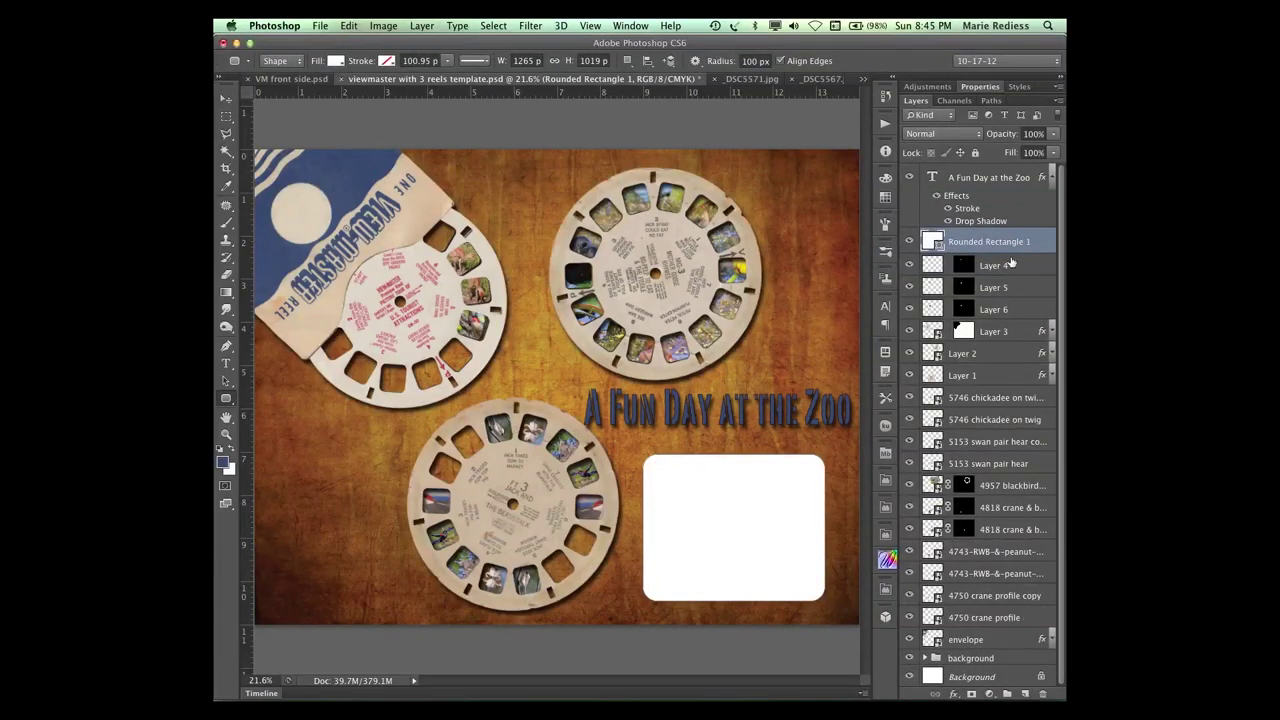
- Place _DSC5247.jpg again over the white rounded rectangle and commit it
{"action": "left_click", "coordinate": [886, 454]}
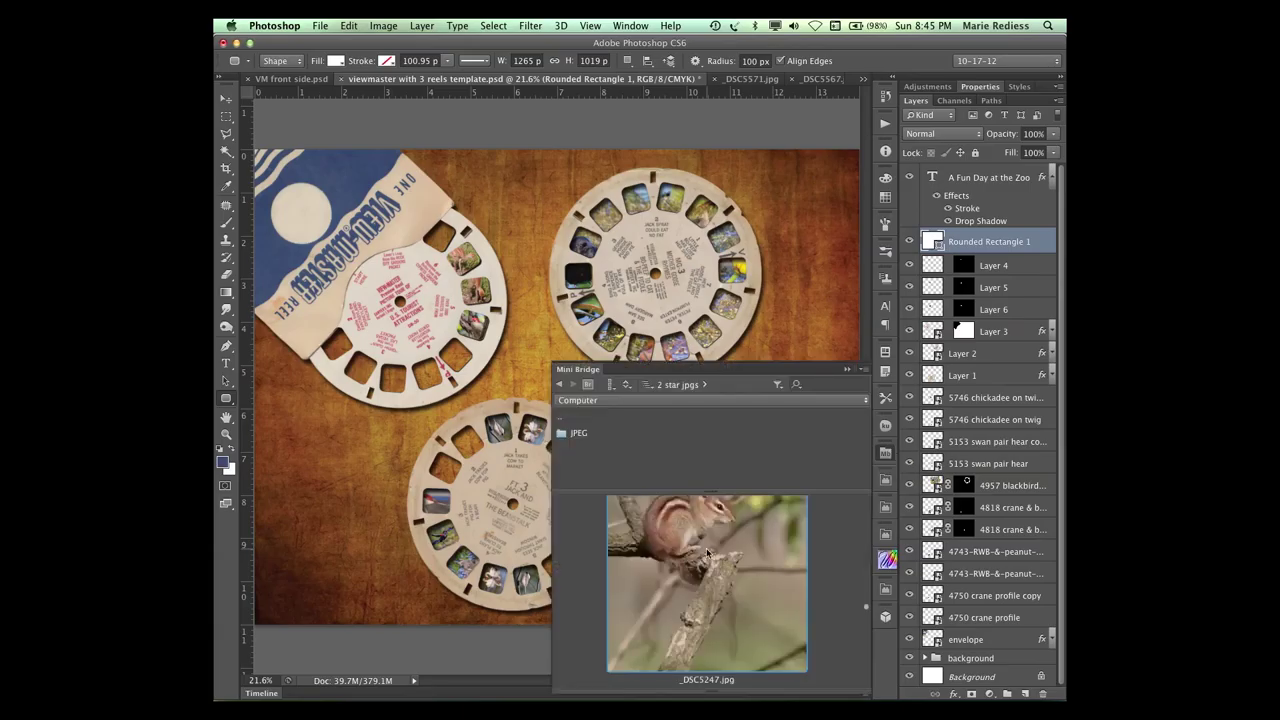
{"action": "left_click_drag", "start_coordinate": [707, 553], "coordinate": [465, 470]}
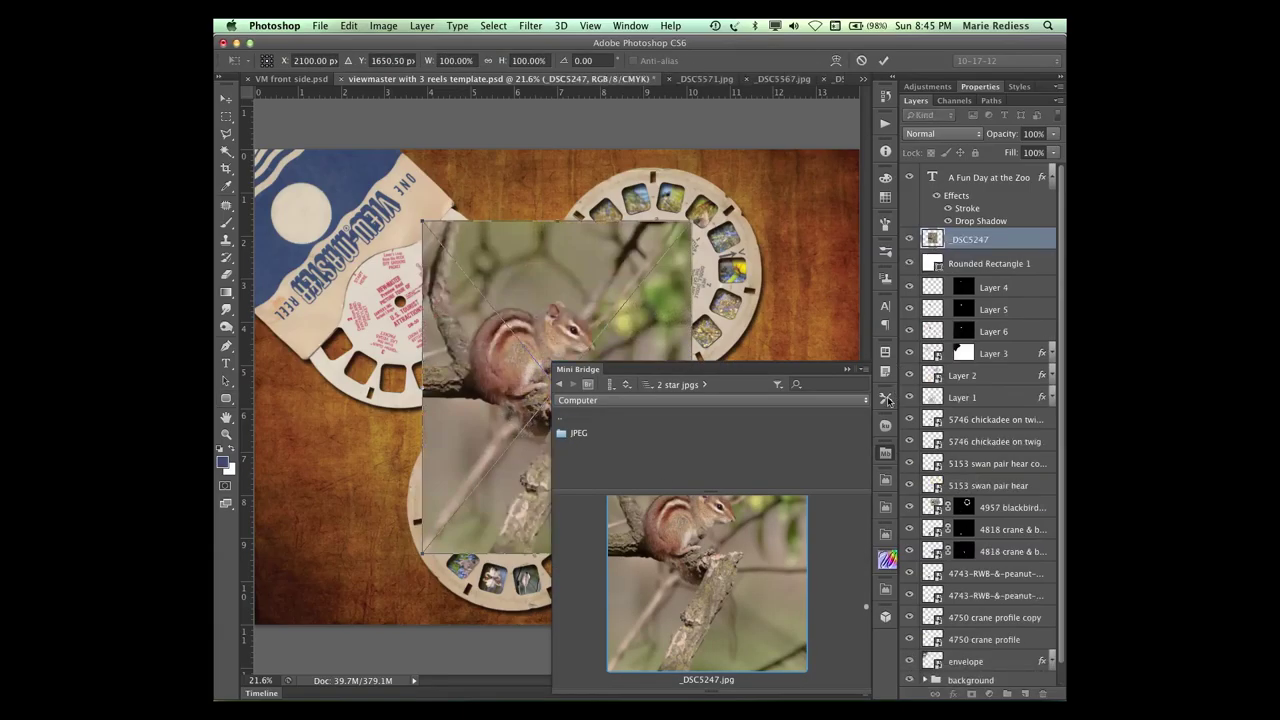
{"action": "left_click", "coordinate": [886, 453]}
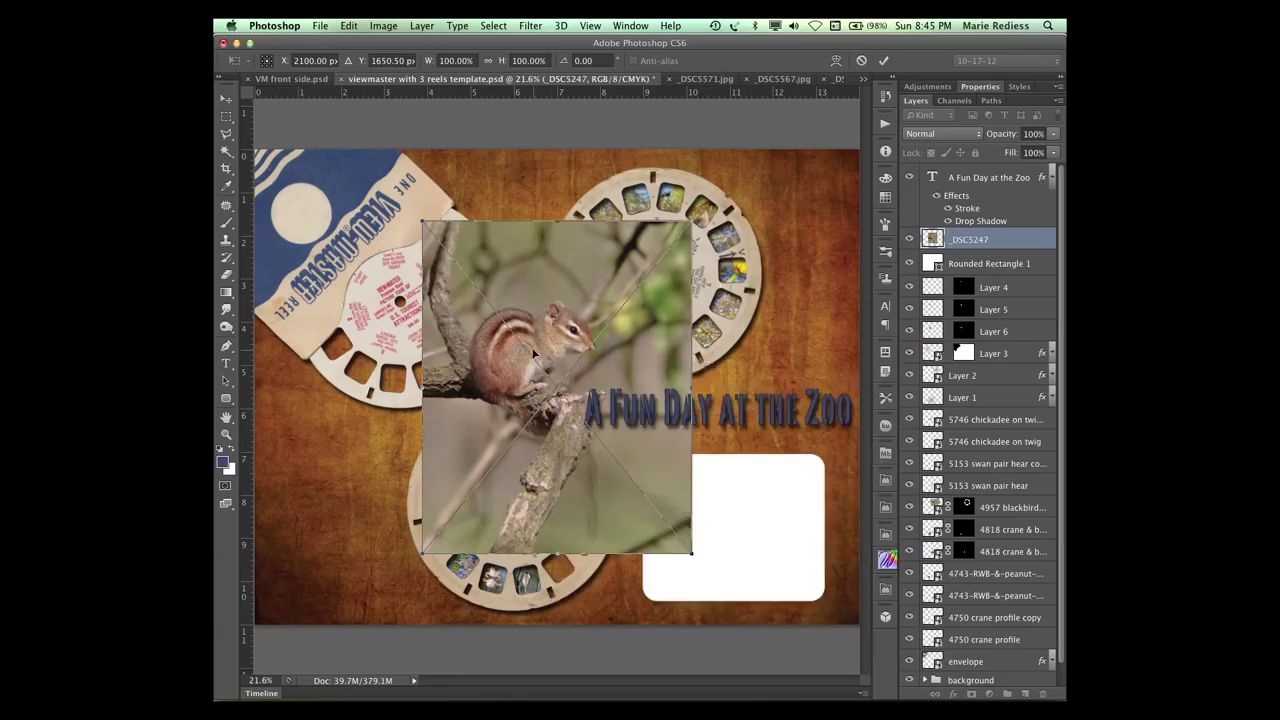
{"action": "left_click_drag", "start_coordinate": [533, 353], "coordinate": [732, 508]}
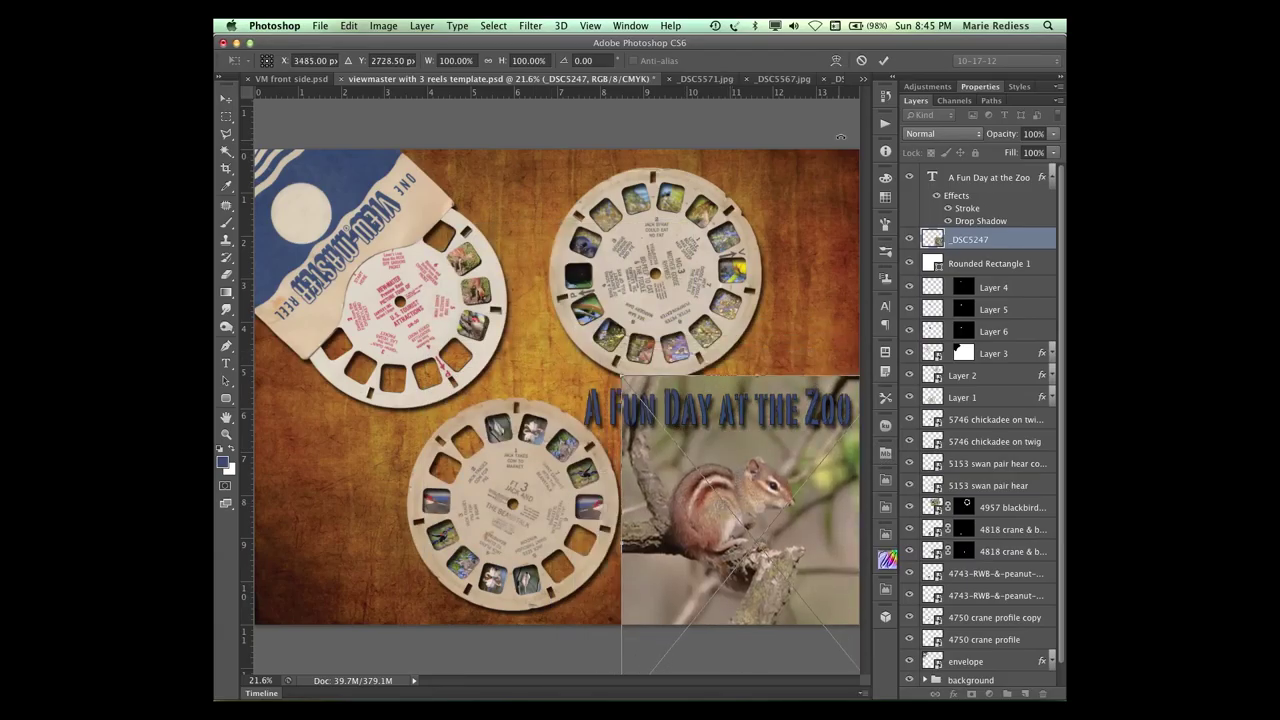
{"action": "left_click", "coordinate": [883, 60]}
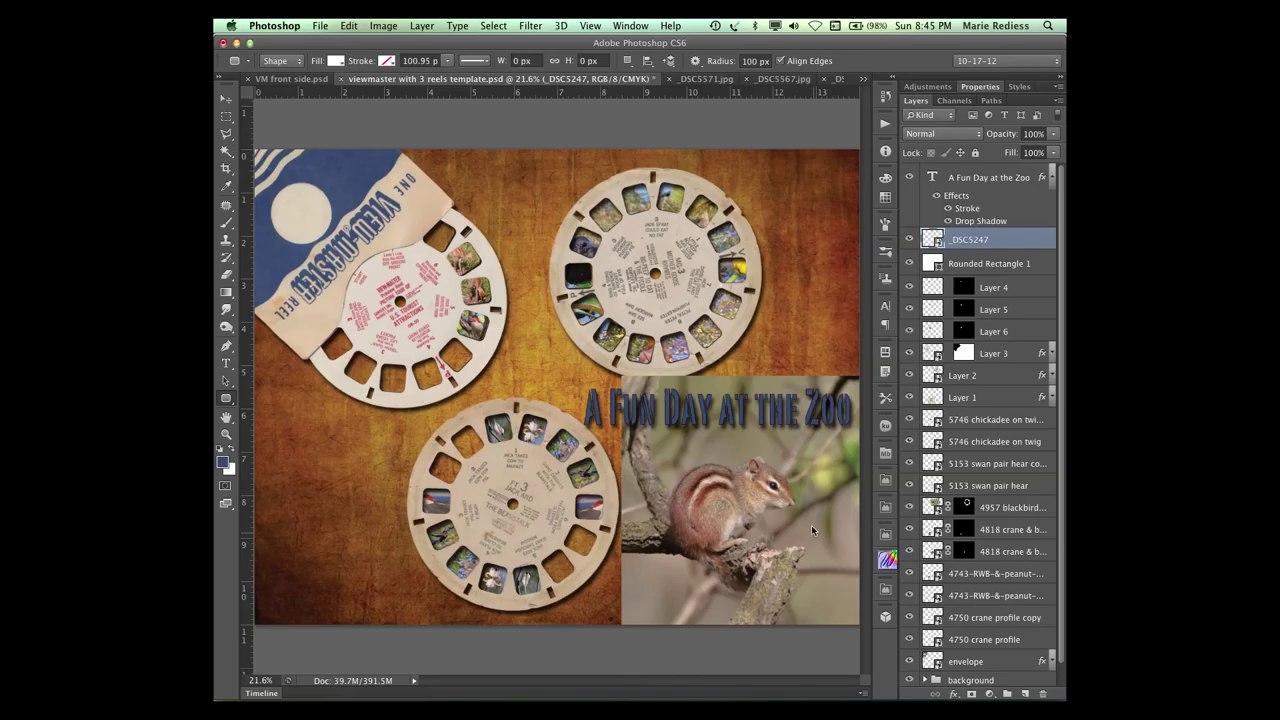
- Clip the chipmunk photo into the rounded rectangle and reposition it within the frame
{"action": "left_click", "coordinate": [425, 26]}
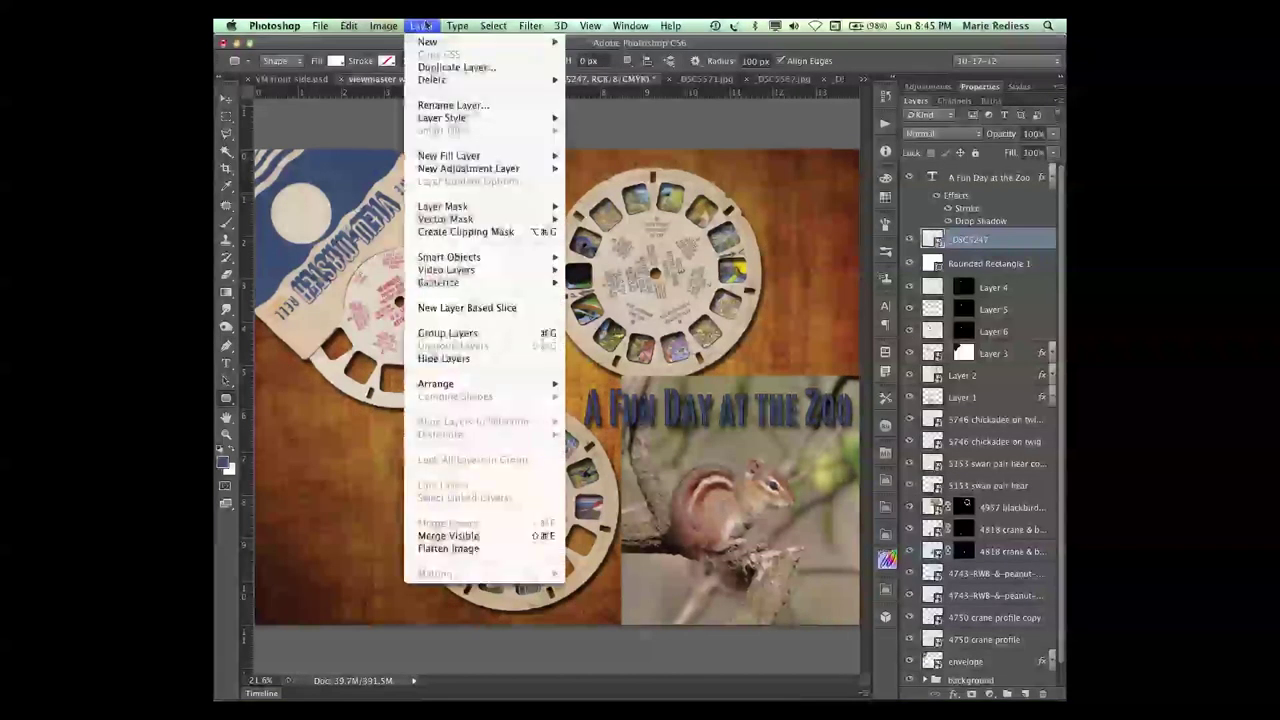
{"action": "left_click", "coordinate": [432, 233]}
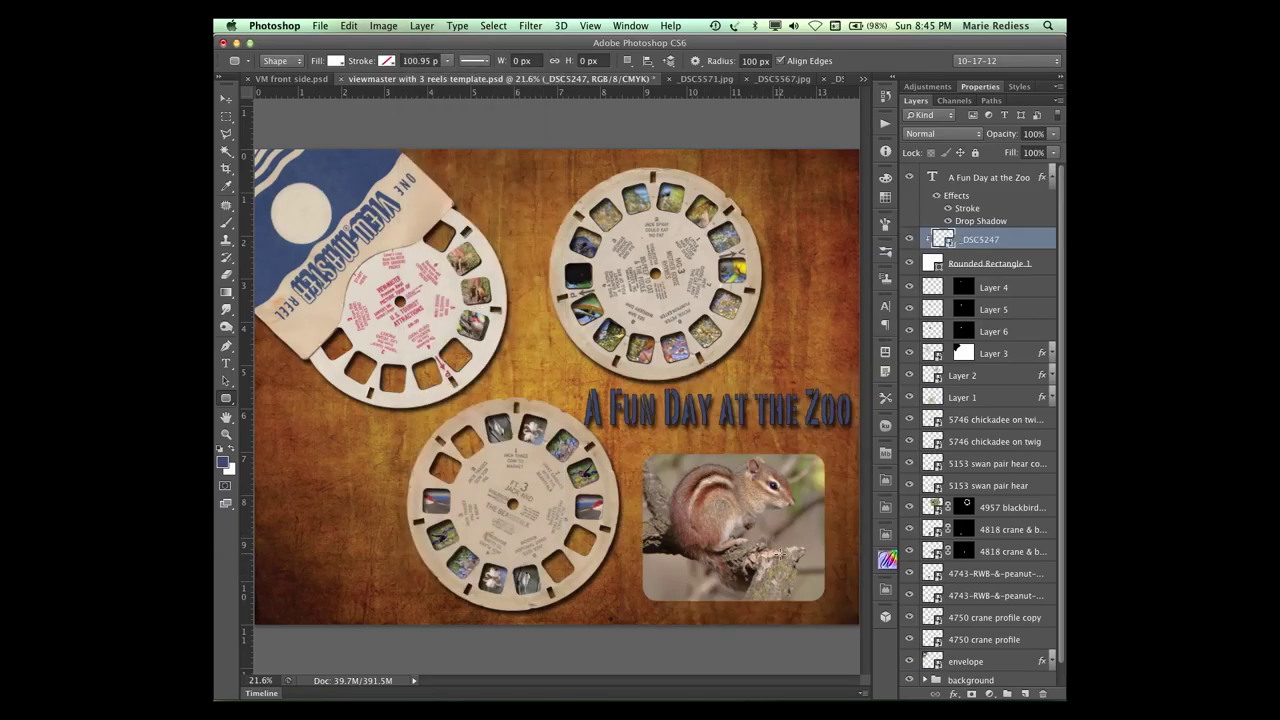
{"action": "key", "text": "v"}
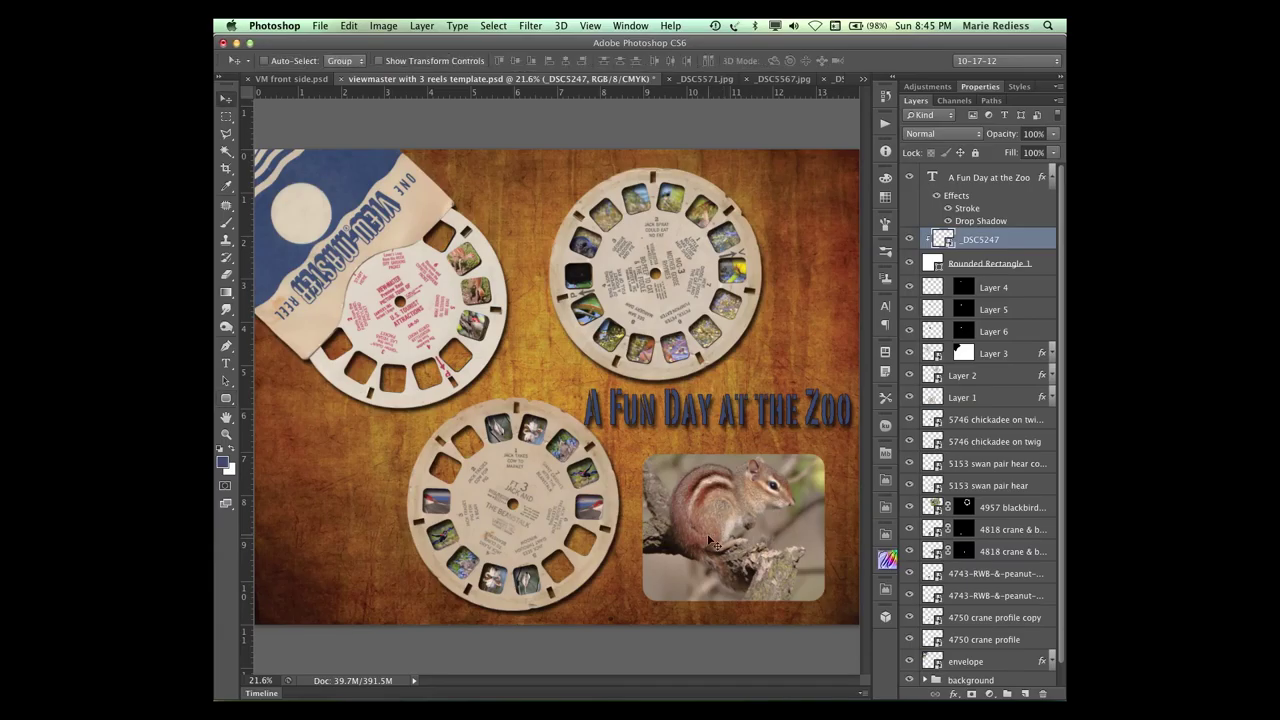
{"action": "left_click_drag", "start_coordinate": [708, 523], "coordinate": [702, 538]}
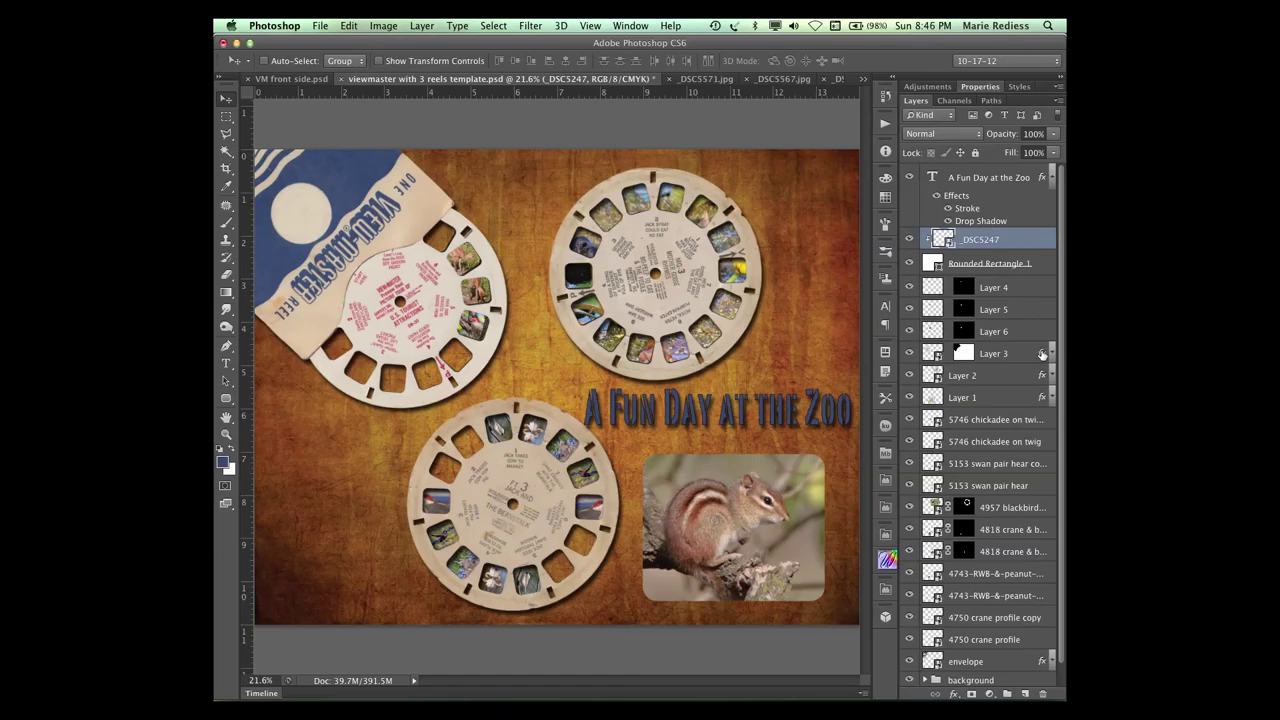
{"action": "left_click_drag", "start_coordinate": [1042, 354], "coordinate": [1046, 262]}
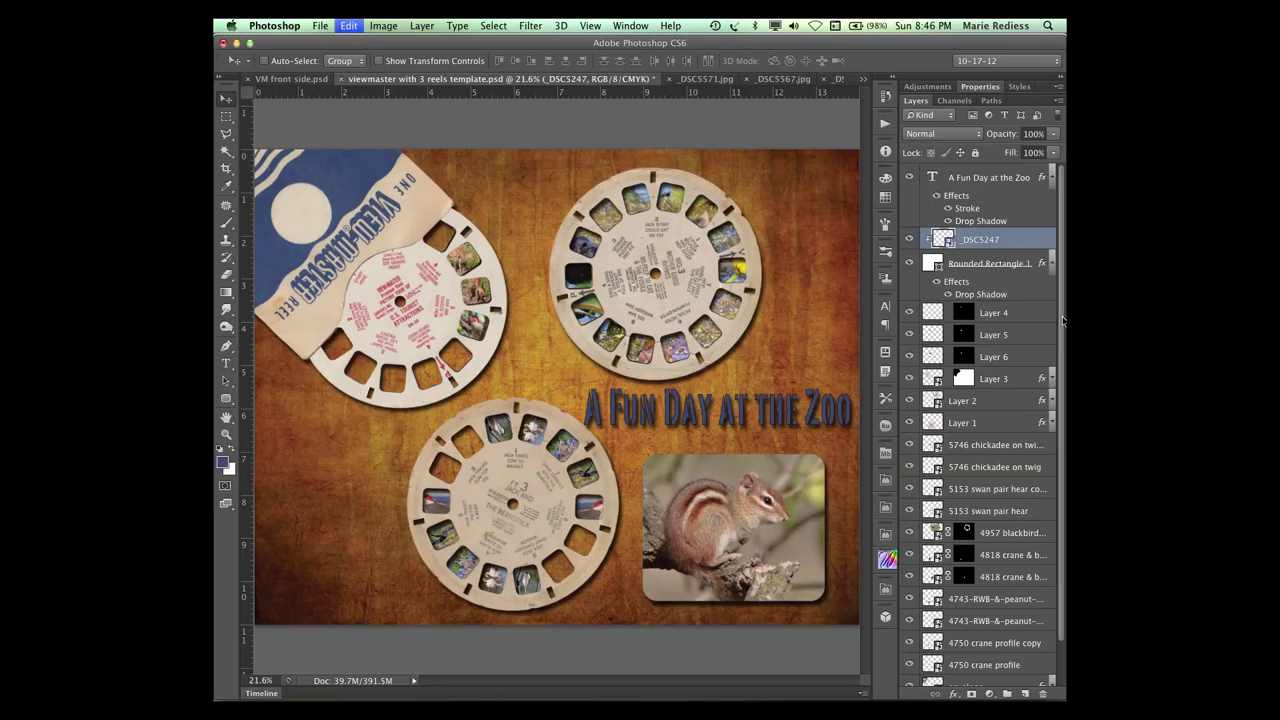
{"action": "key", "text": "super+z"}
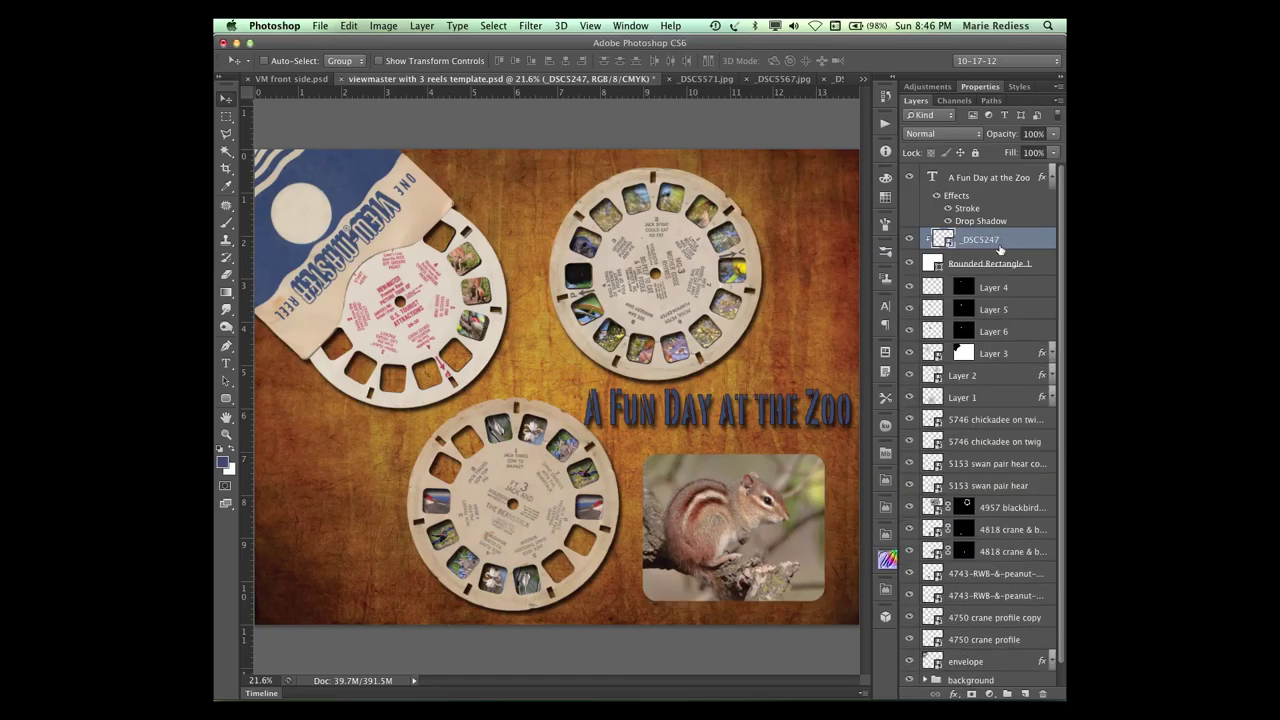
- Open Bevel & Emboss for the Rounded Rectangle 1 layer, with the chipmunk frame in view
{"action": "left_click", "coordinate": [1039, 266]}
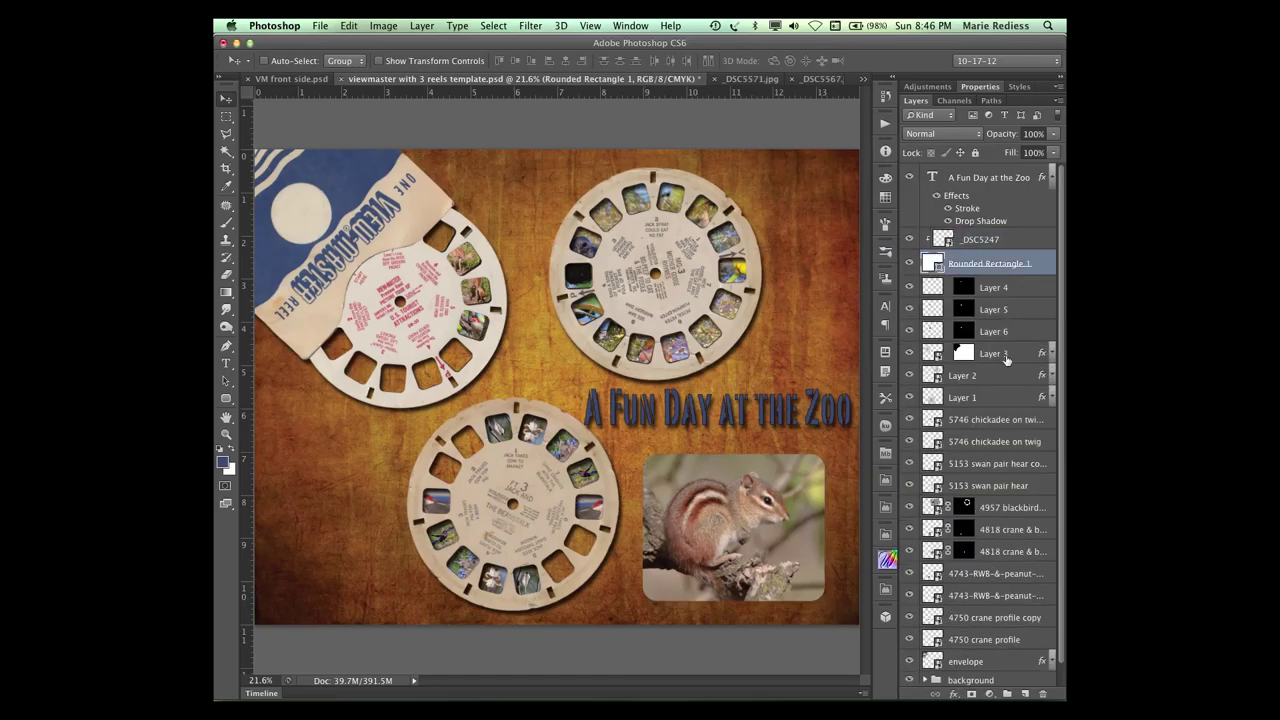
{"action": "left_click", "coordinate": [956, 694]}
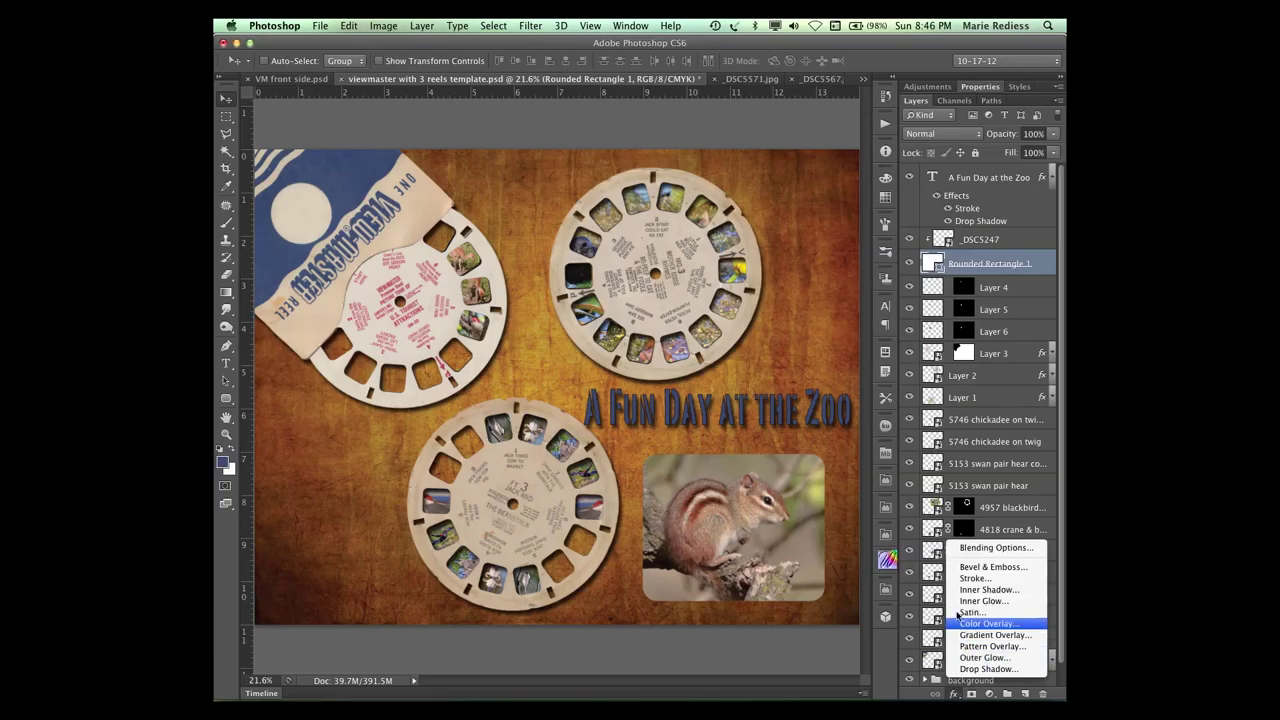
{"action": "key", "text": "Down"}
{"action": "key", "text": "Down"}
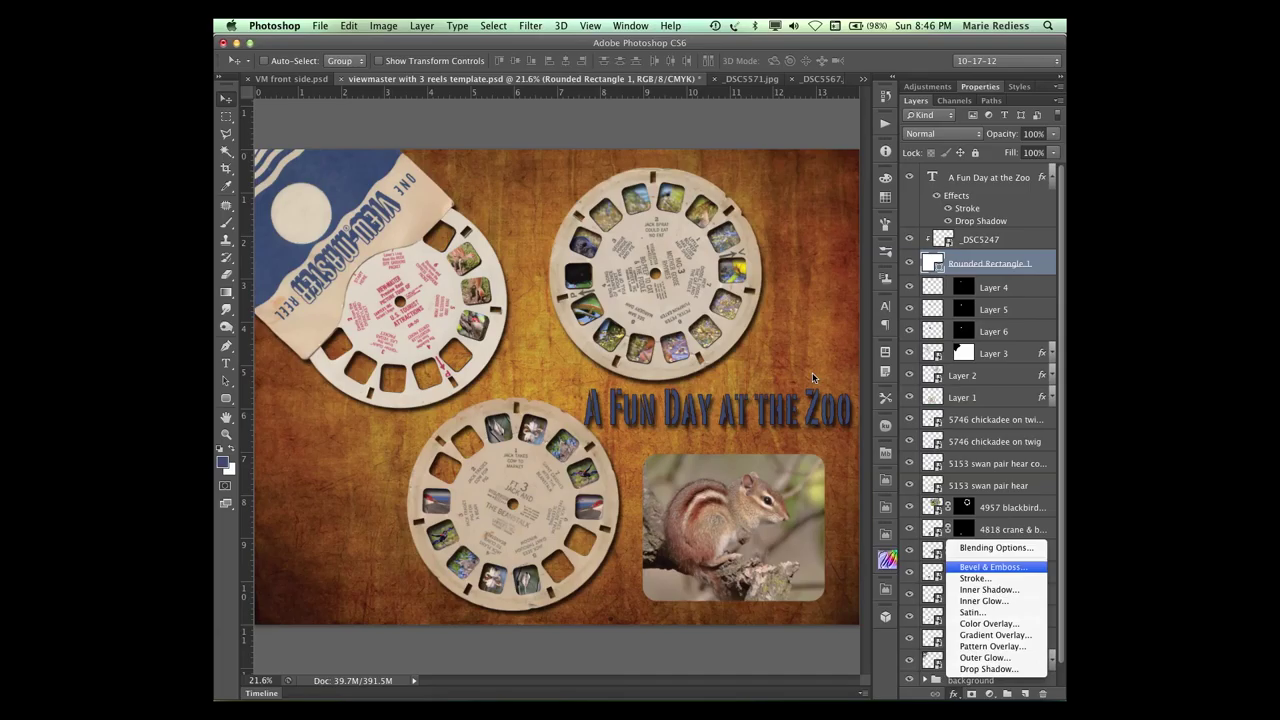
{"action": "key", "text": "Return"}
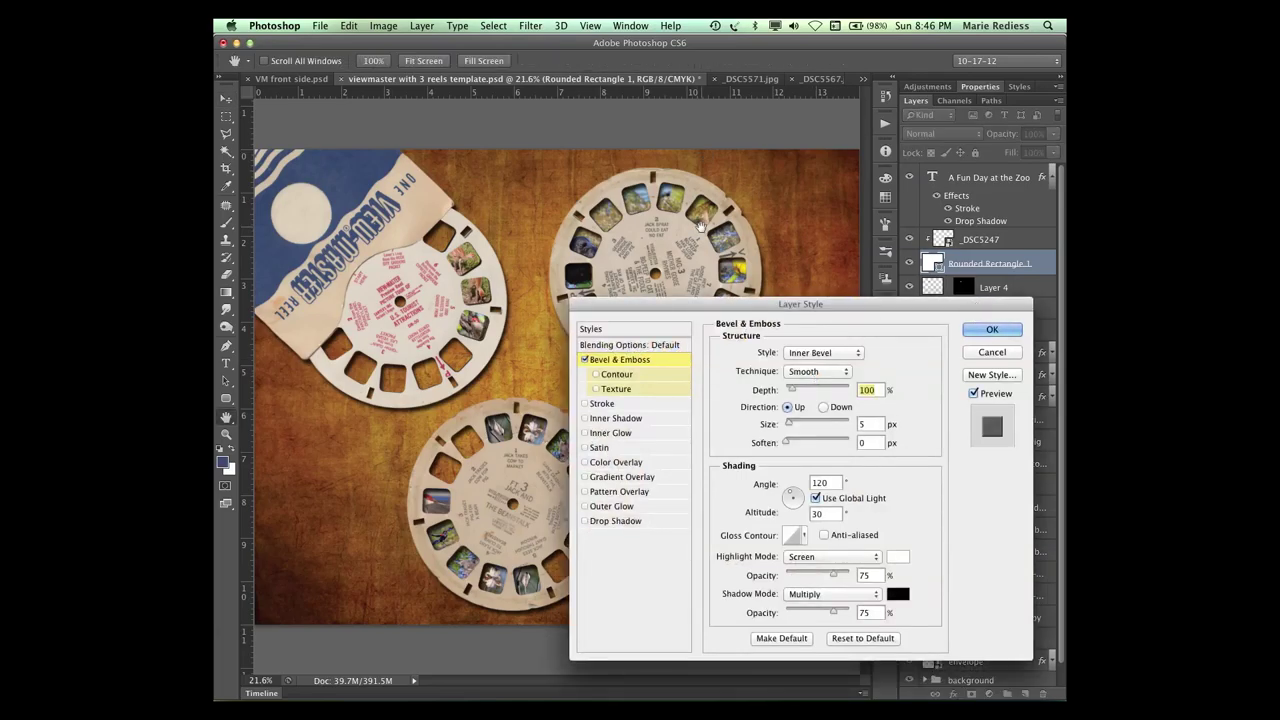
{"action": "scroll", "coordinate": [597, 108], "scroll_direction": "up", "scroll_amount": 2}
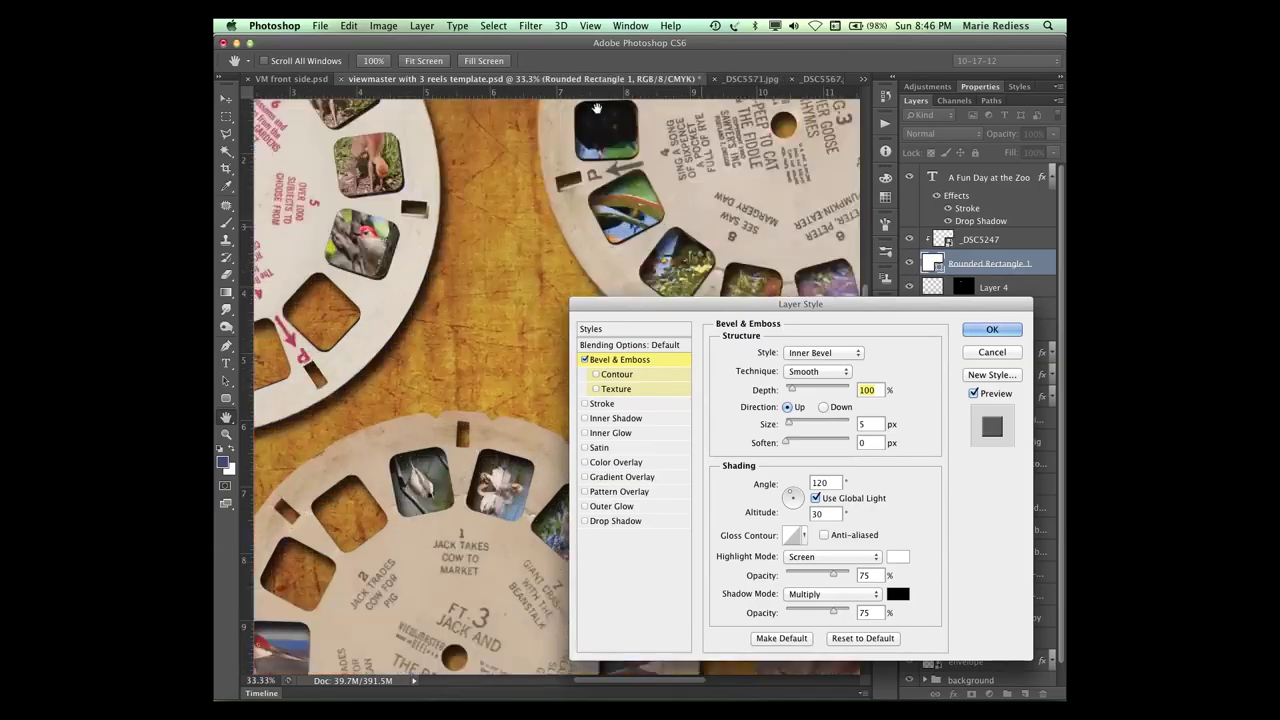
{"action": "scroll", "coordinate": [597, 108], "scroll_direction": "up", "scroll_amount": 1}
{"action": "left_click_drag", "start_coordinate": [597, 108], "coordinate": [434, 221]}
{"action": "left_click_drag", "start_coordinate": [369, 311], "coordinate": [349, 131]}
{"action": "left_click_drag", "start_coordinate": [797, 303], "coordinate": [948, 304]}
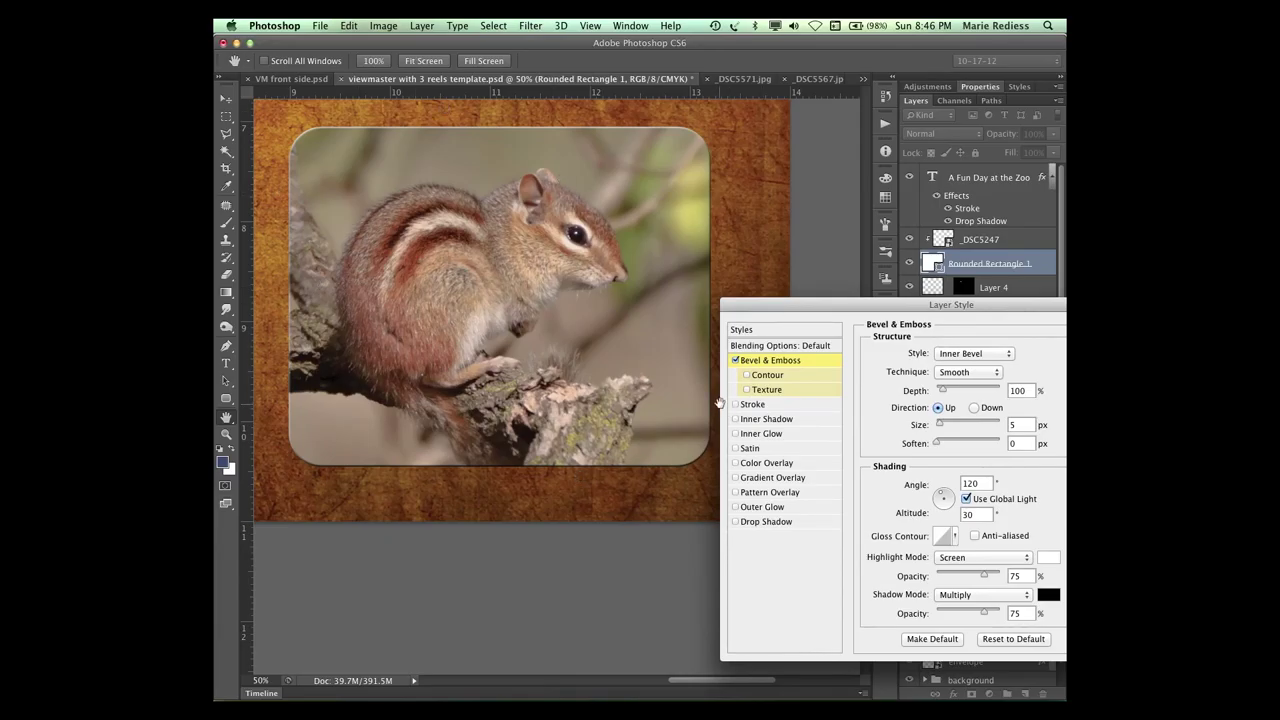
- Set the bevel style to Pillow Emboss with 376% depth
{"action": "left_click", "coordinate": [968, 355]}
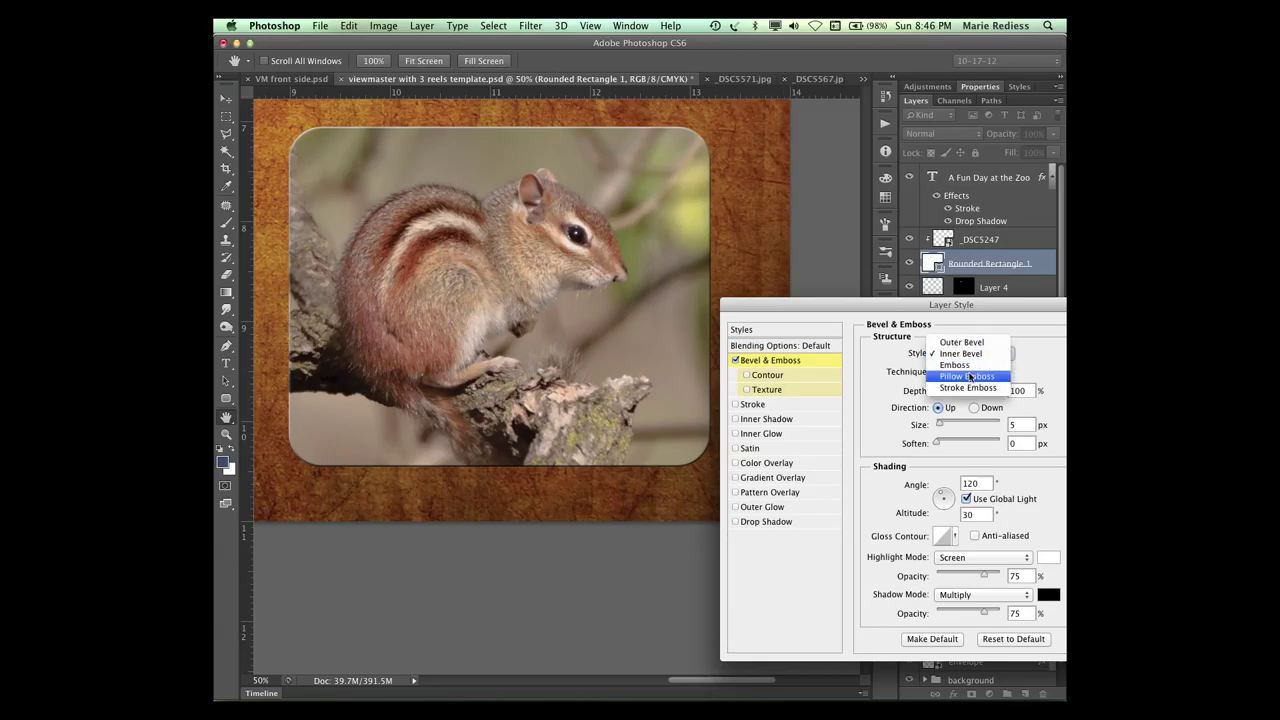
{"action": "left_click", "coordinate": [969, 376]}
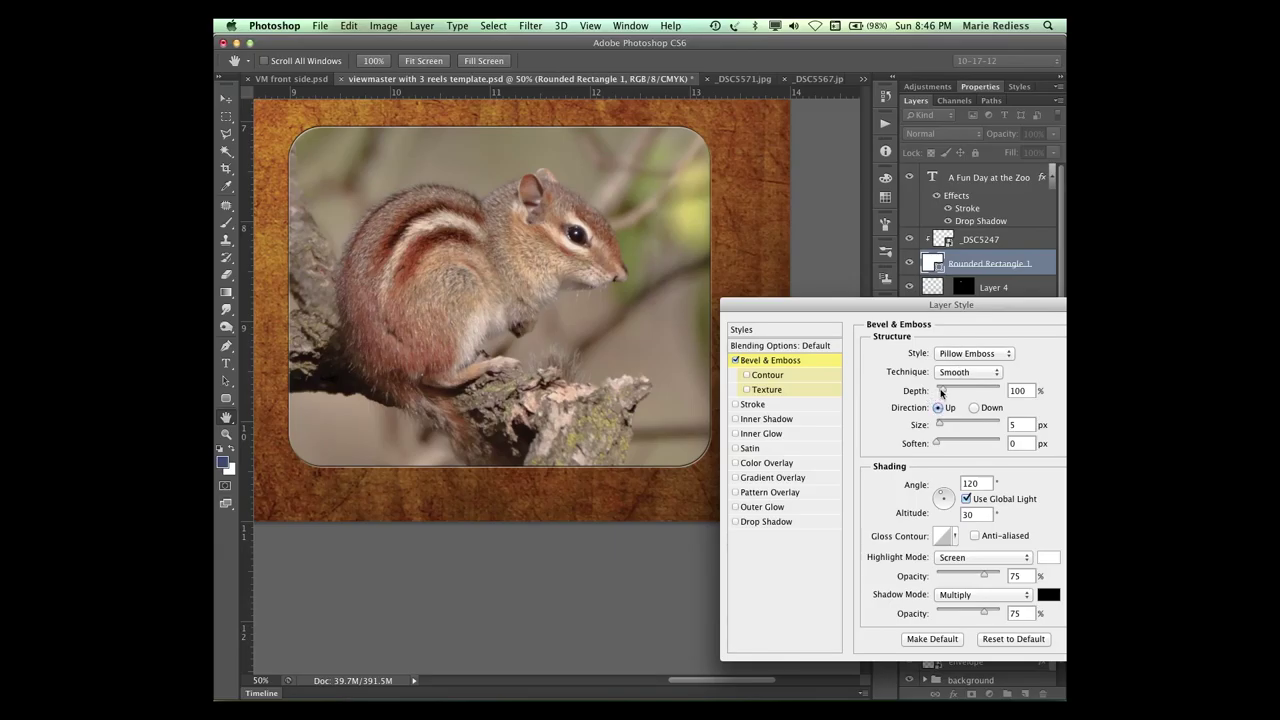
{"action": "left_click_drag", "start_coordinate": [941, 393], "coordinate": [943, 425]}
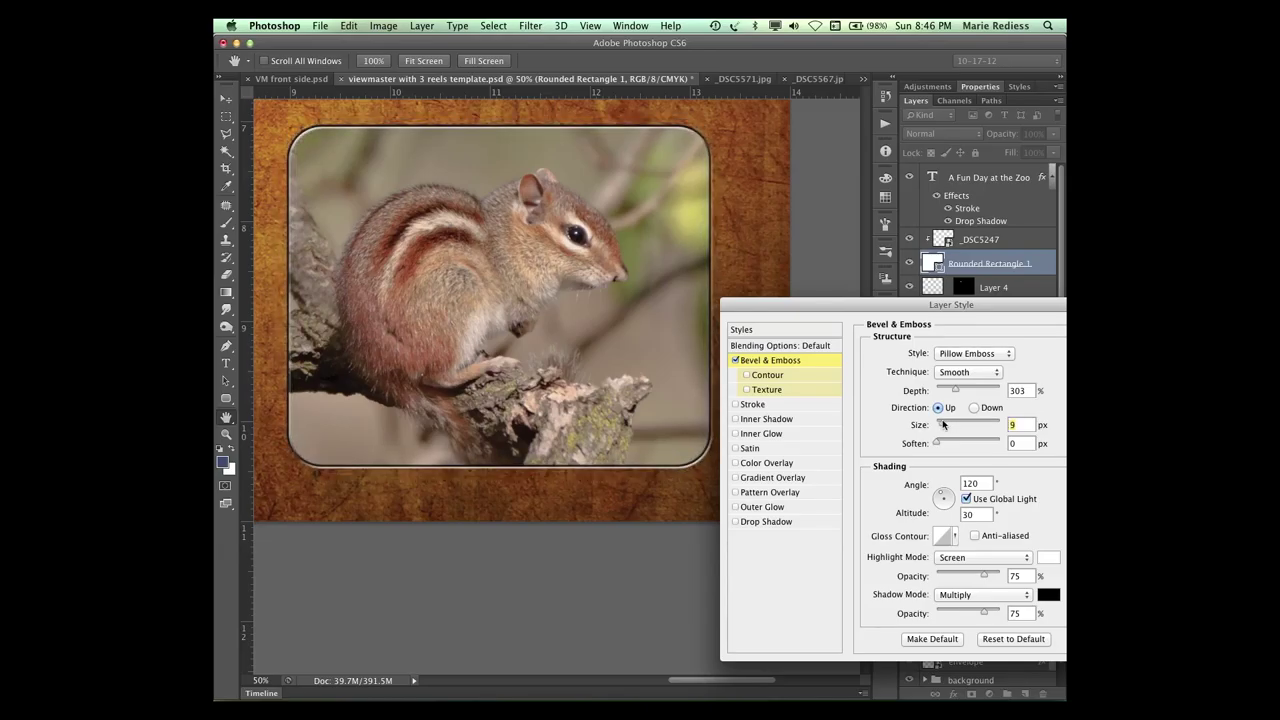
{"action": "left_click_drag", "start_coordinate": [956, 393], "coordinate": [960, 392]}
- Enable a black Inner Glow in Multiply mode with 76 px size
{"action": "left_click", "coordinate": [736, 433]}
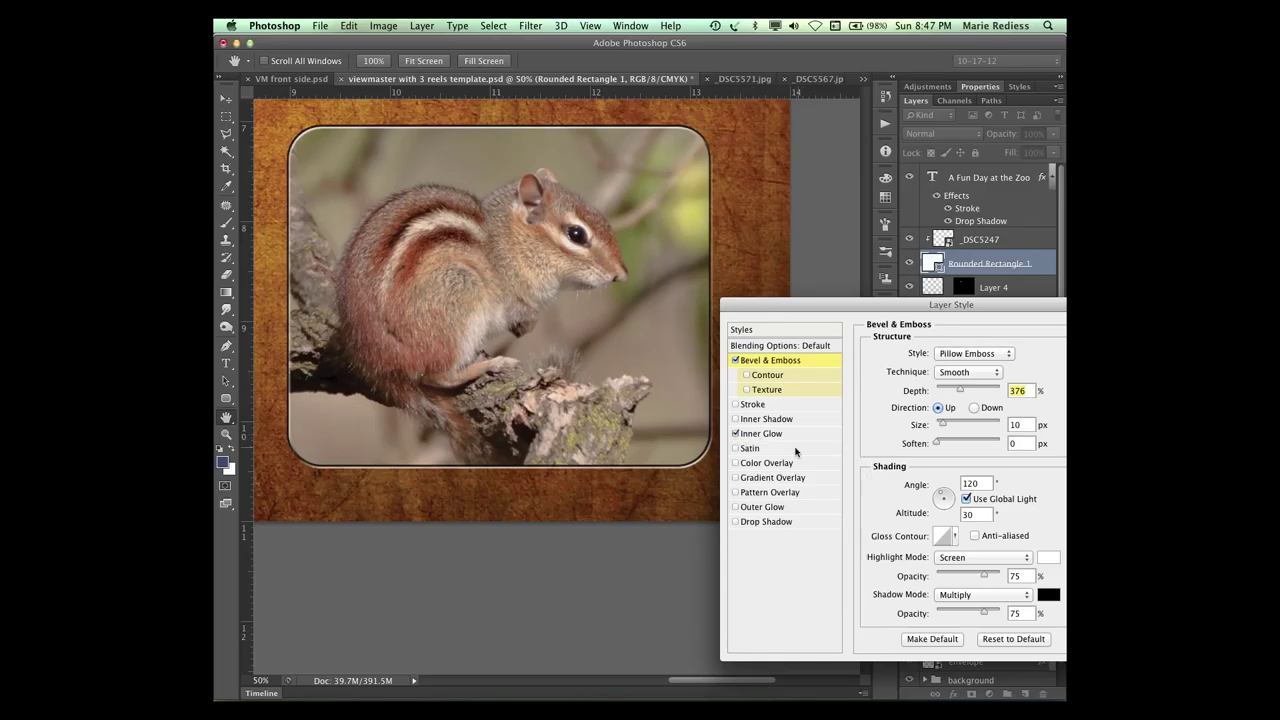
{"action": "left_click", "coordinate": [770, 437]}
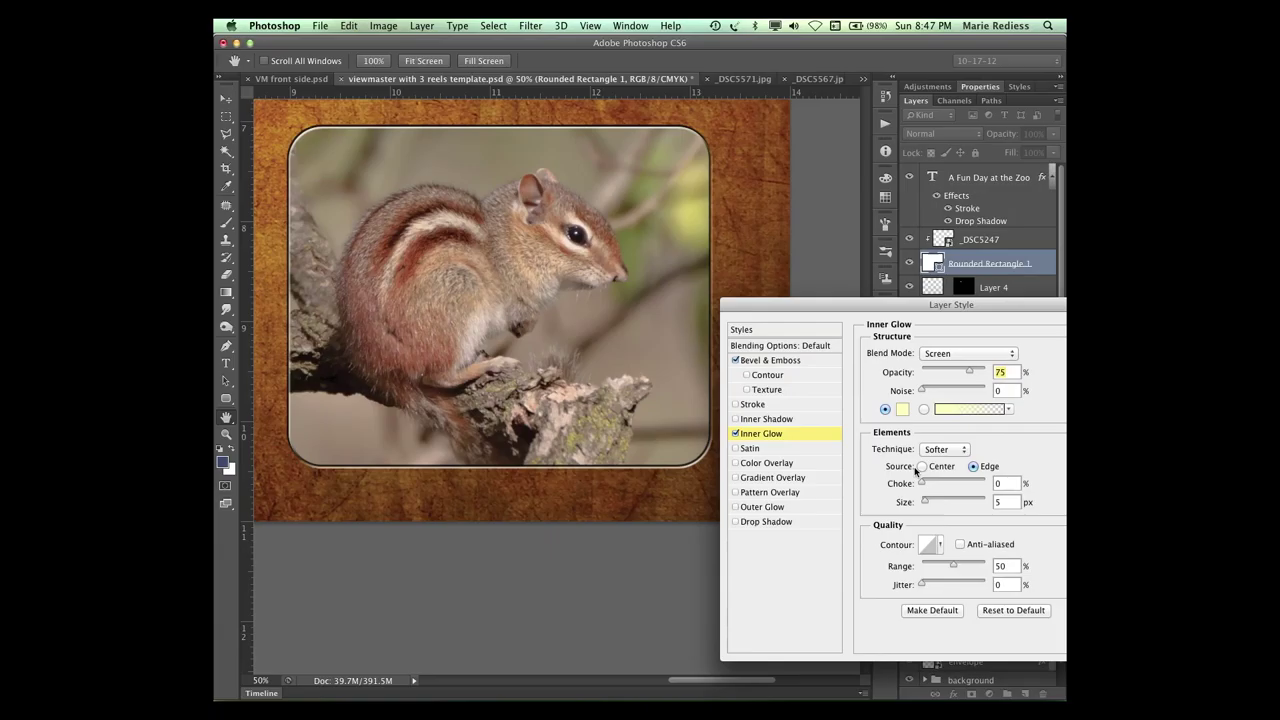
{"action": "left_click", "coordinate": [903, 411]}
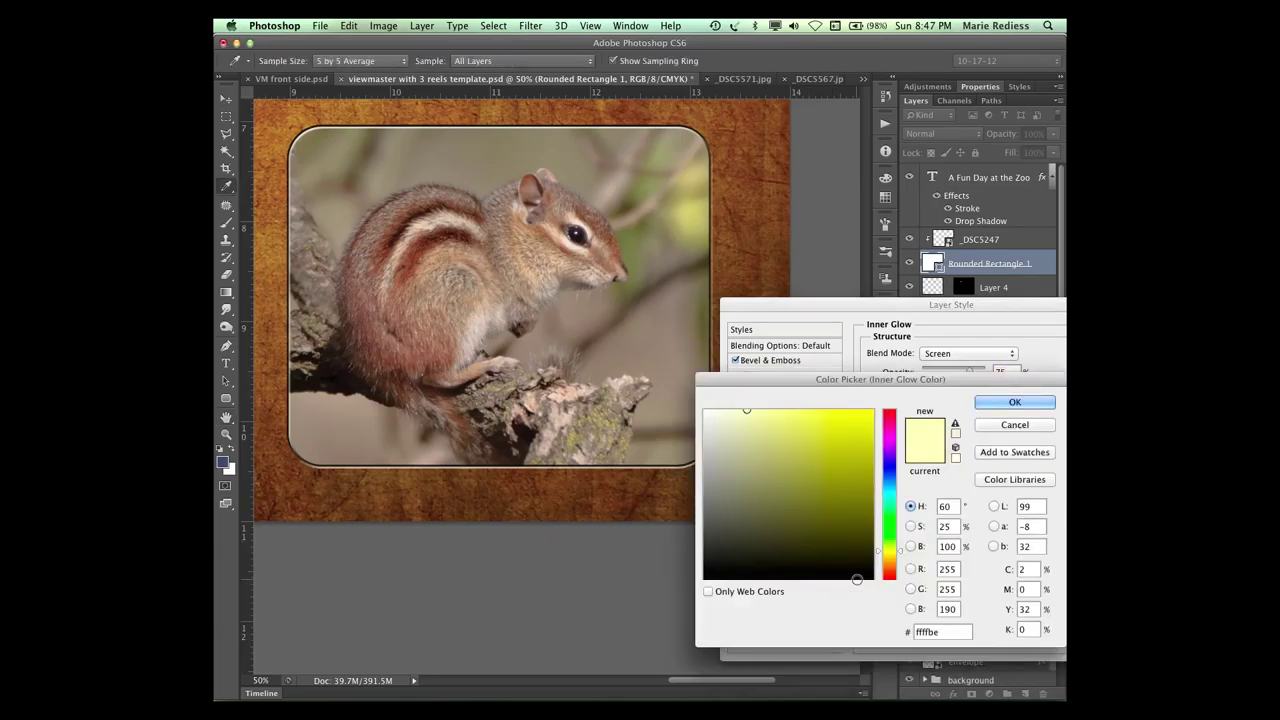
{"action": "left_click", "coordinate": [870, 578]}
{"action": "left_click", "coordinate": [1015, 402]}
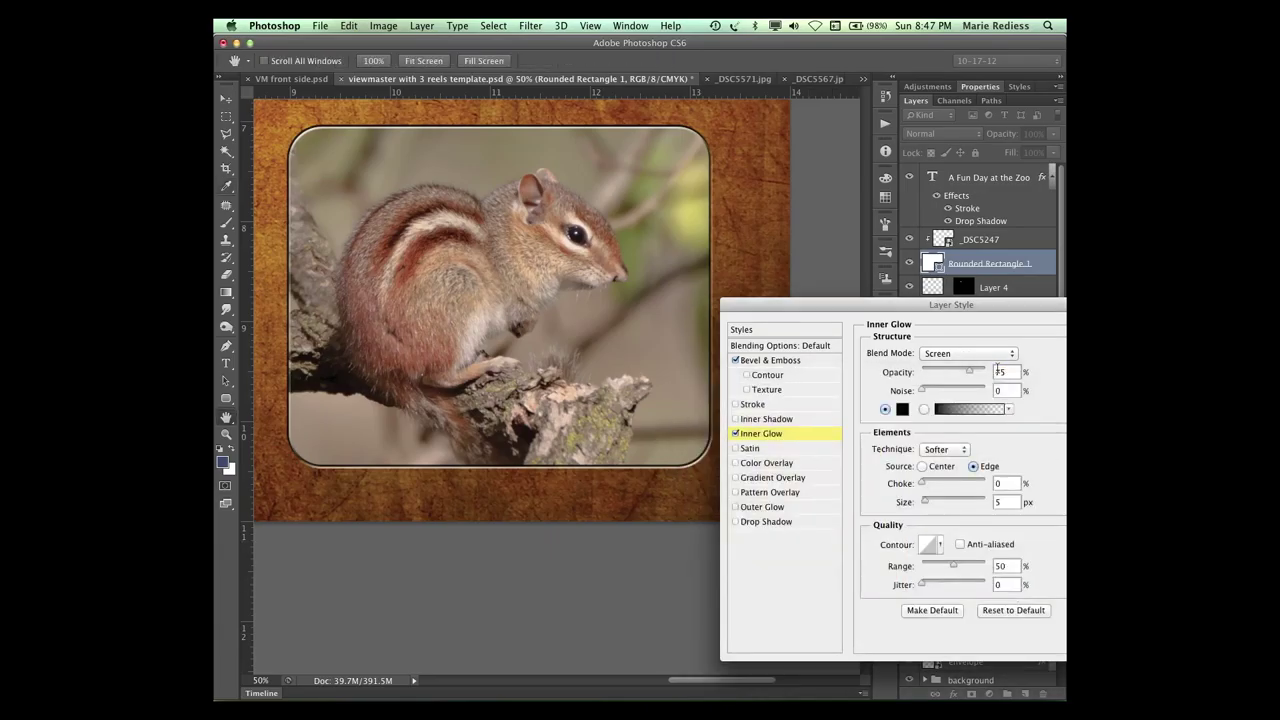
{"action": "left_click", "coordinate": [978, 358]}
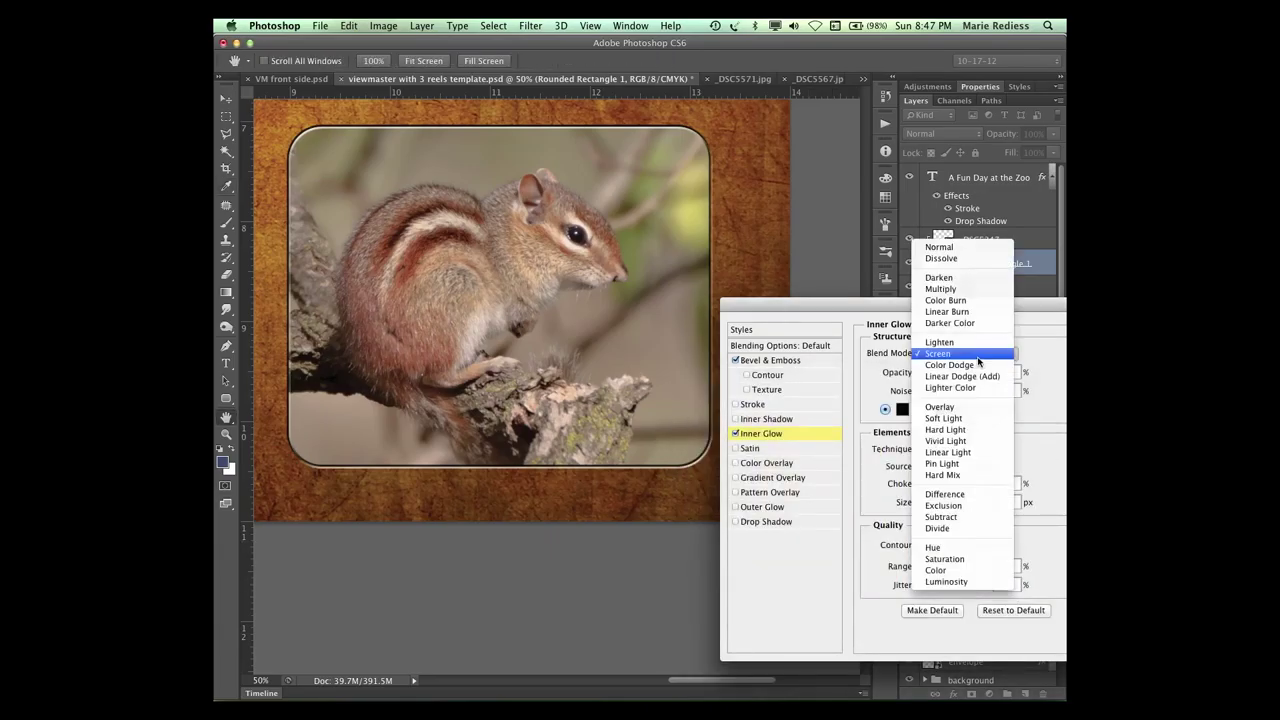
{"action": "left_click", "coordinate": [950, 290]}
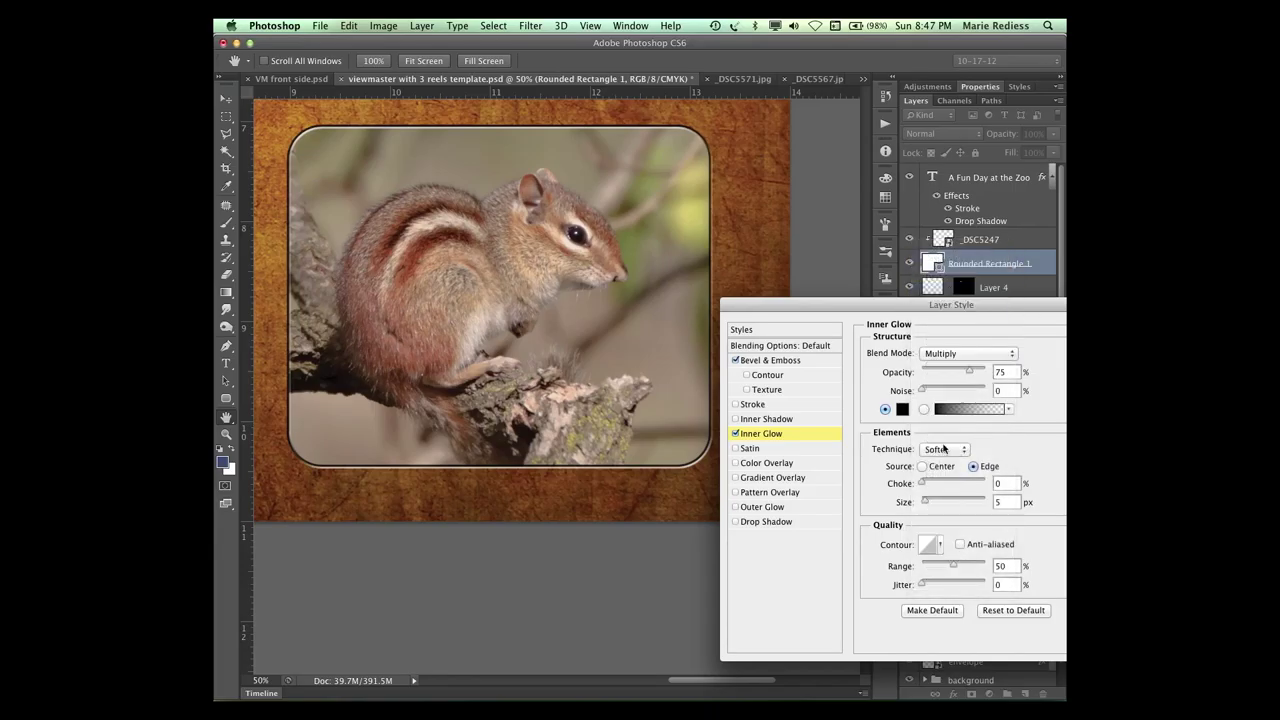
{"action": "left_click_drag", "start_coordinate": [925, 503], "coordinate": [945, 497]}
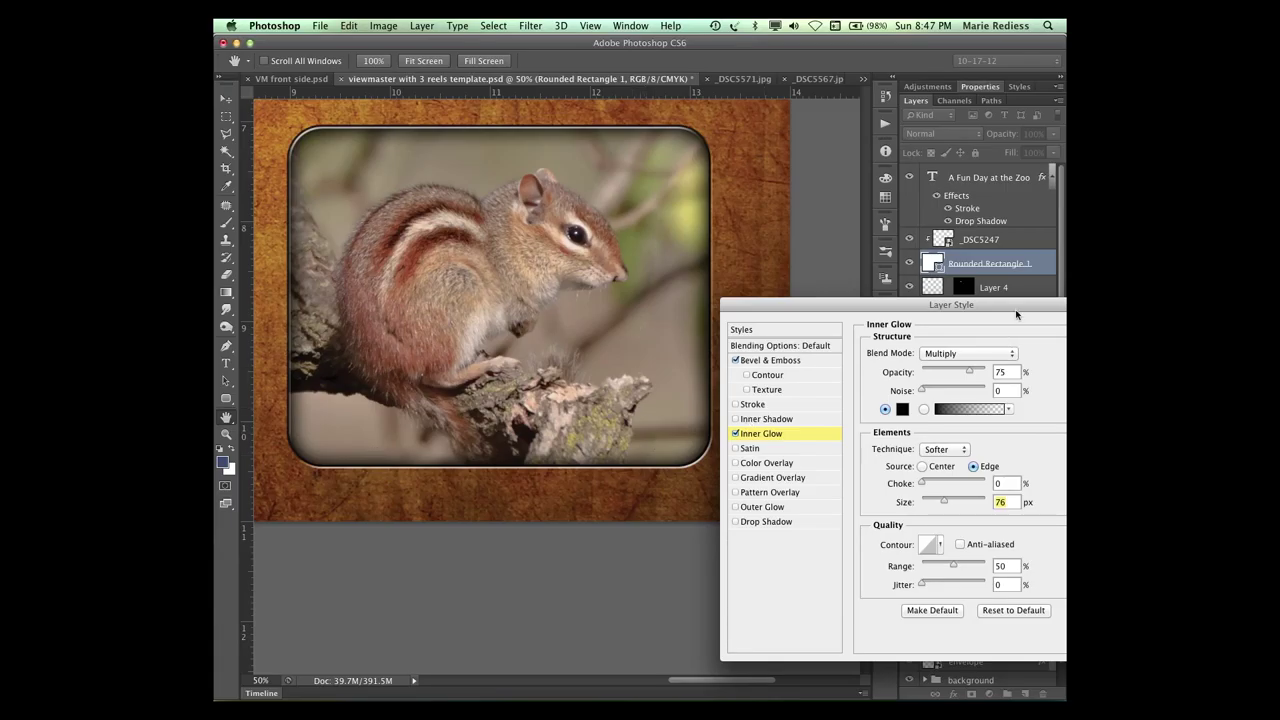
- Apply the frame's layer styles and fit the whole layout on screen
{"action": "left_click_drag", "start_coordinate": [1016, 314], "coordinate": [856, 313]}
{"action": "left_click", "coordinate": [980, 331]}
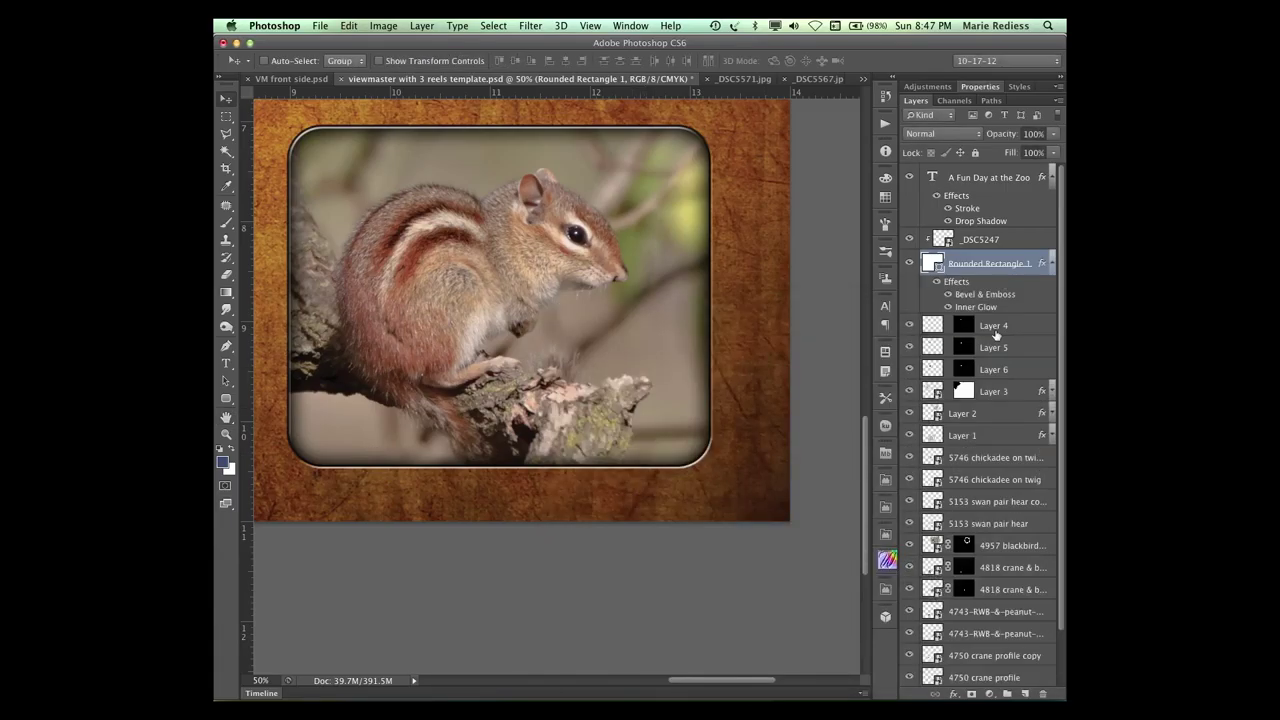
{"action": "key", "text": "super+0"}
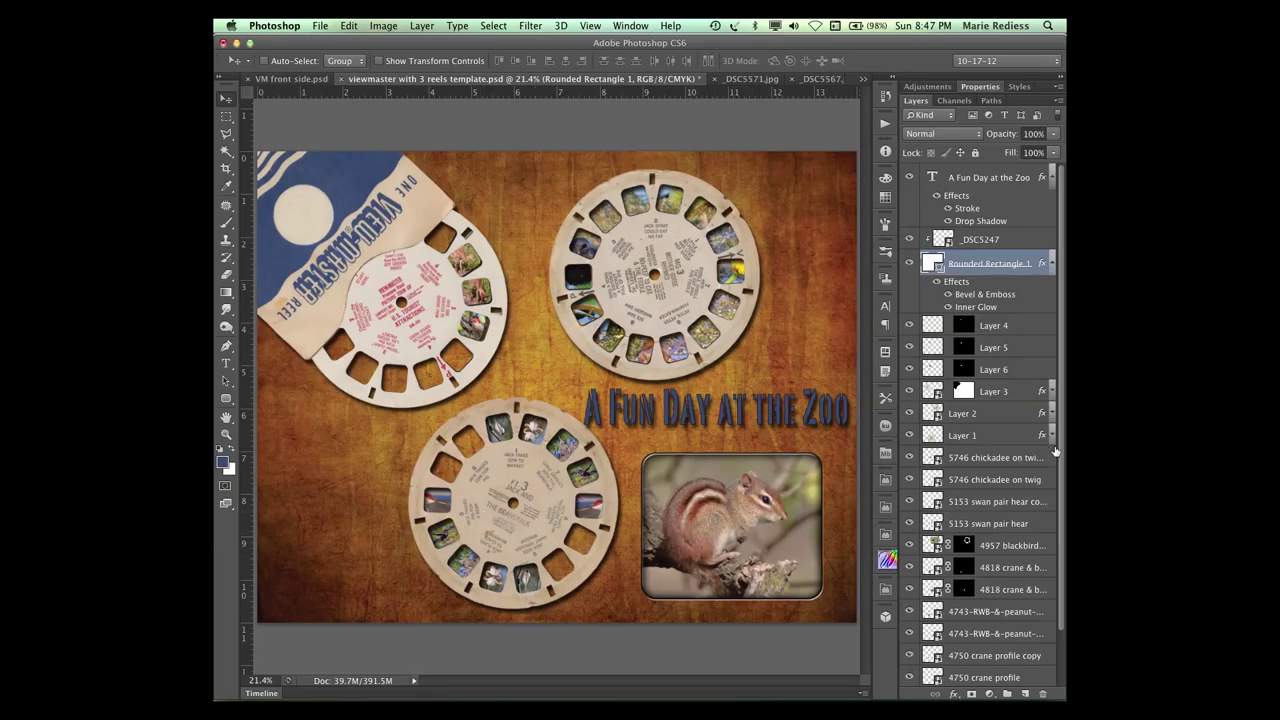
- Select Layer 1 through 4750 crane profile, nudge them, then deselect 4957 blackbird
{"action": "left_click", "coordinate": [996, 458]}
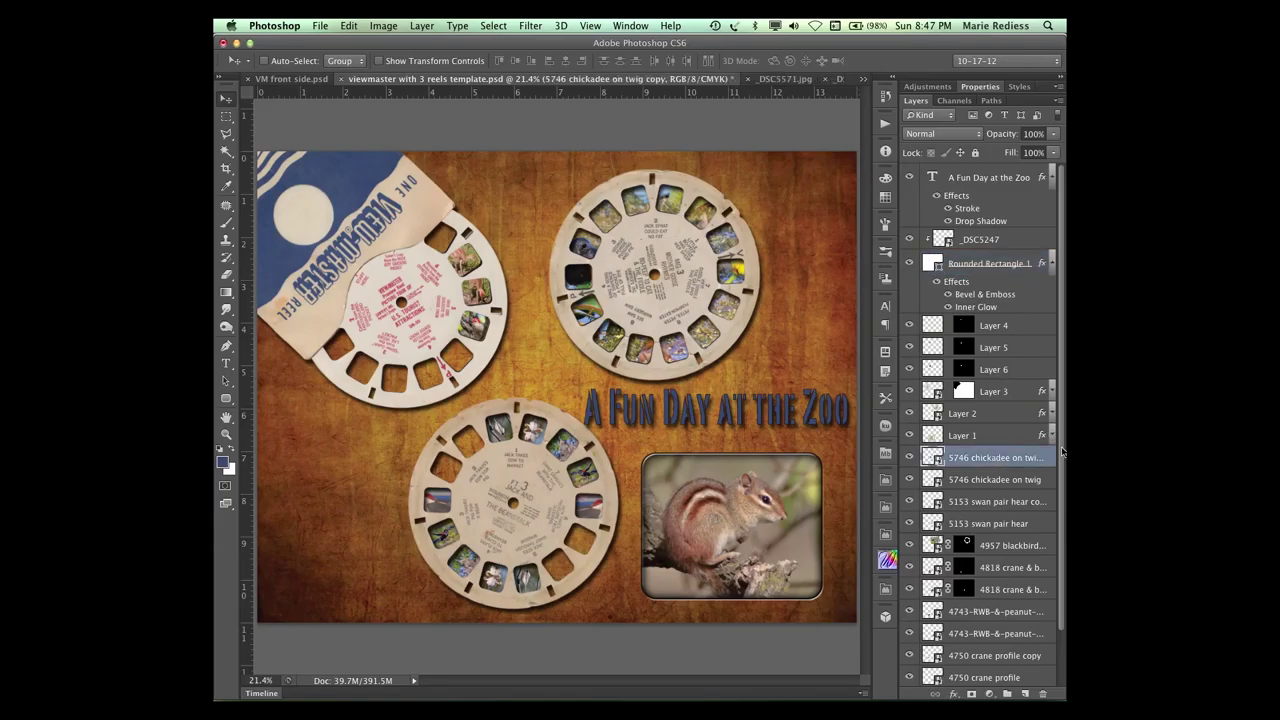
{"action": "scroll", "coordinate": [1062, 472], "scroll_direction": "down", "scroll_amount": 3}
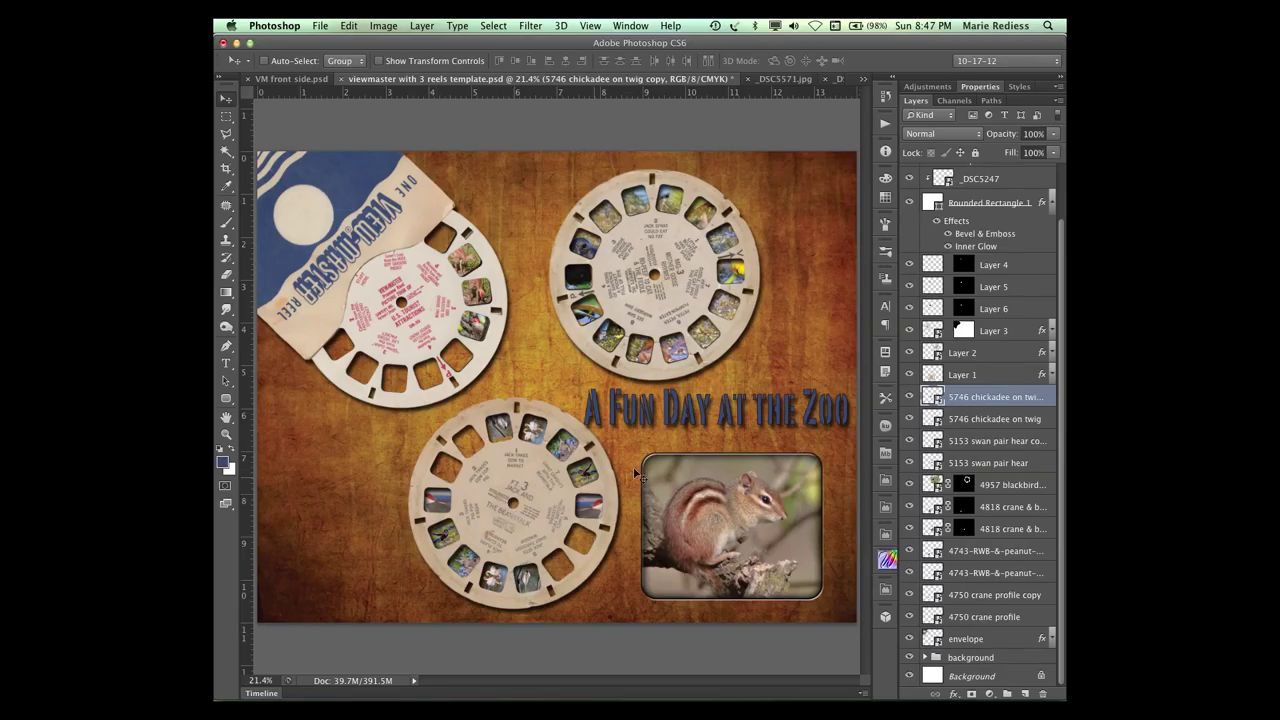
{"action": "left_click", "coordinate": [966, 375]}
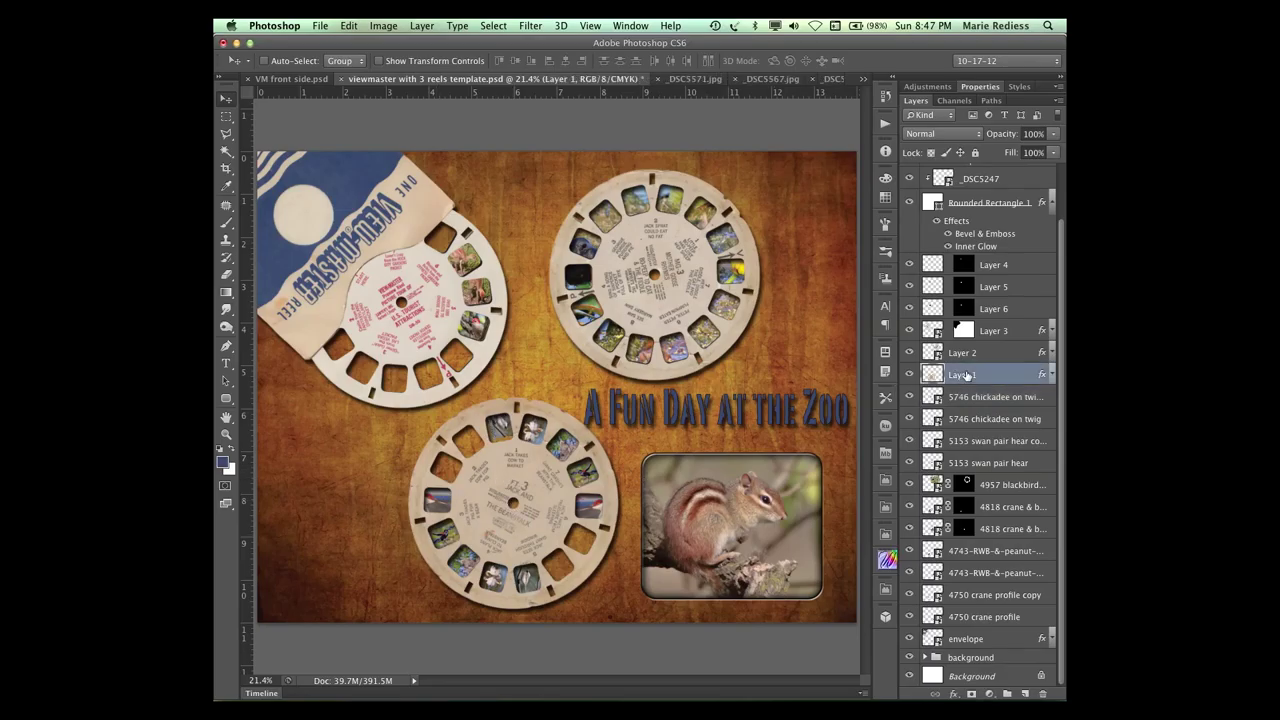
{"action": "left_click", "coordinate": [981, 618], "text": "shift"}
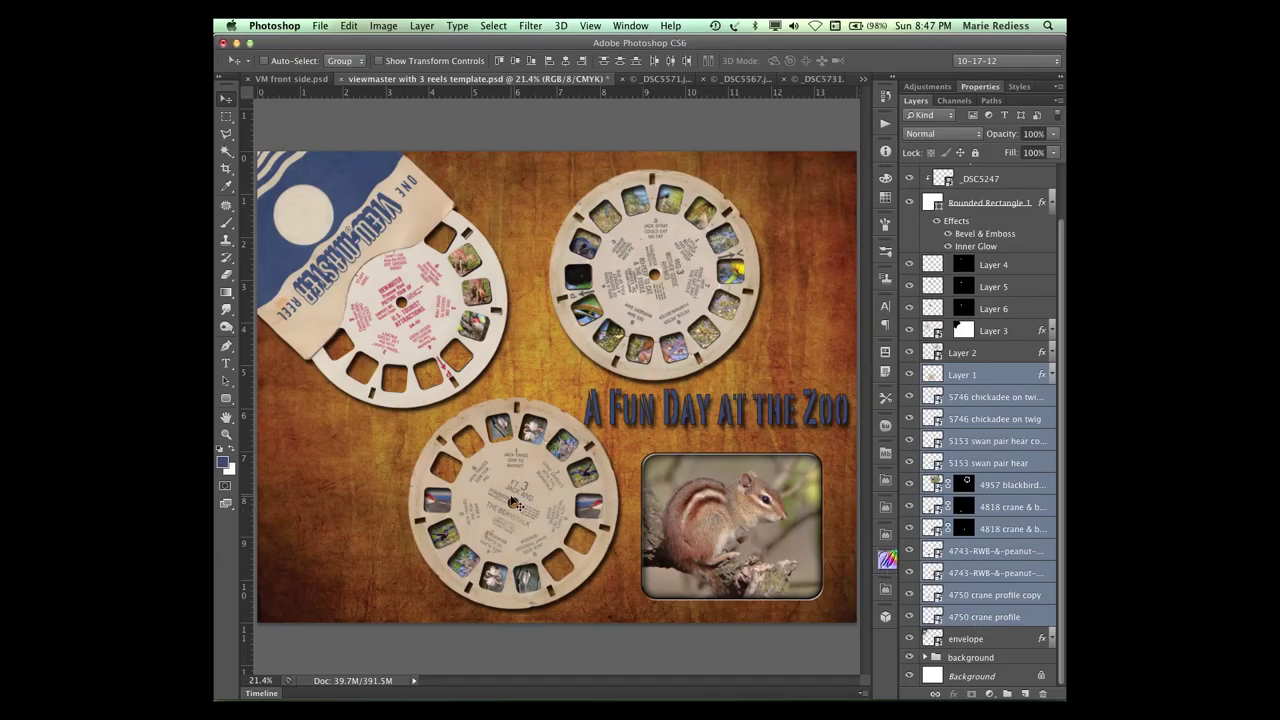
{"action": "mouse_move", "coordinate": [507, 500]}
{"action": "left_mouse_down"}
{"action": "mouse_move", "coordinate": [434, 510]}
{"action": "mouse_move", "coordinate": [511, 509]}
{"action": "left_mouse_up"}
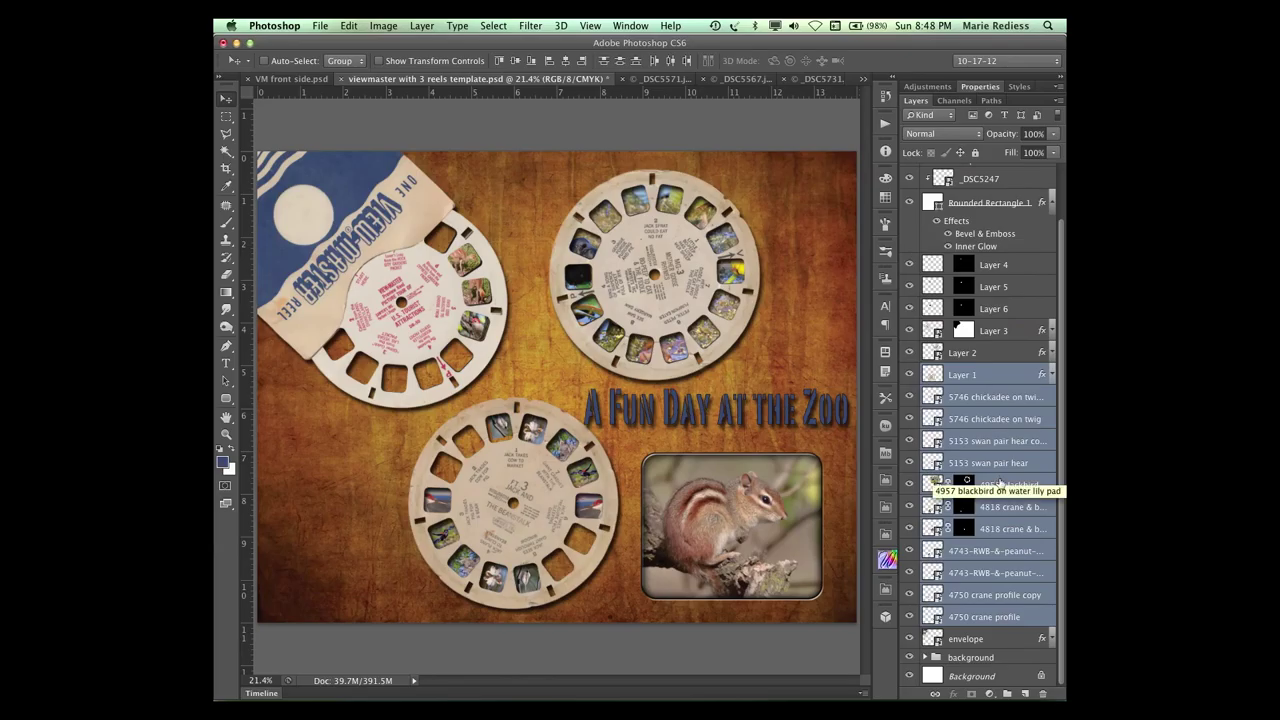
{"action": "left_click", "coordinate": [1006, 484], "text": "super"}
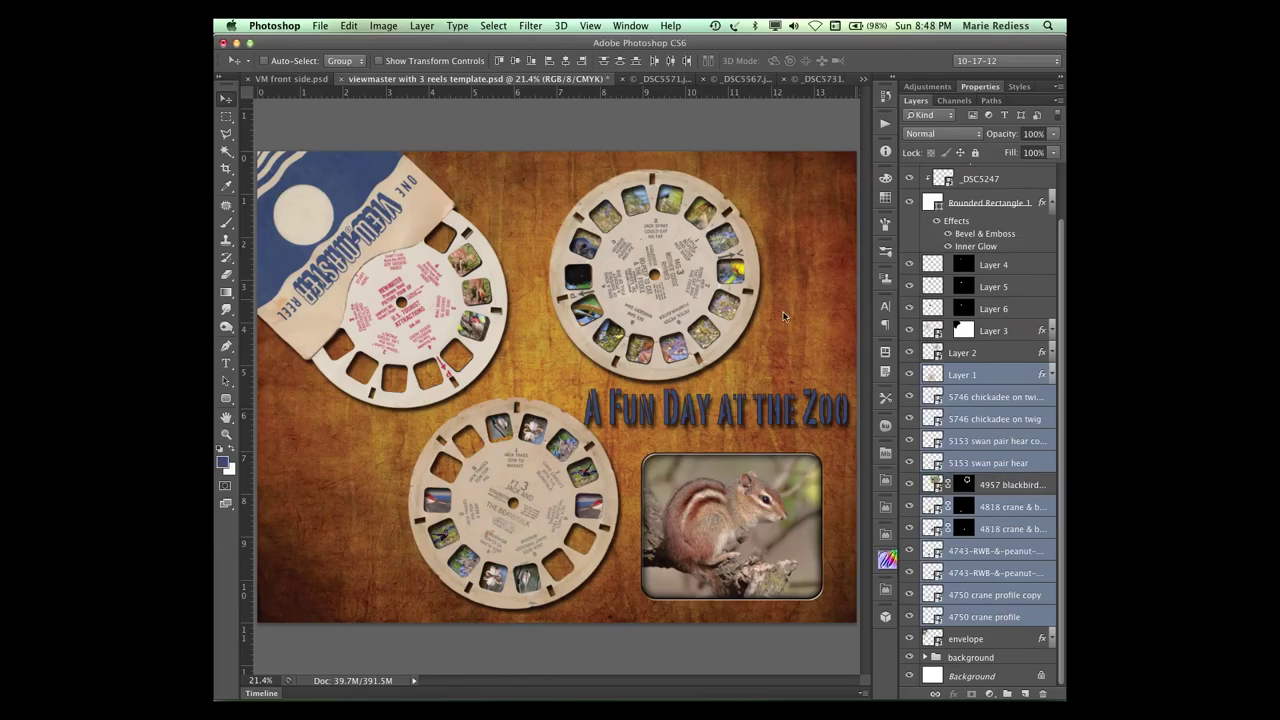
- Move the bottom reel further left and nudge the 5746 chickadee image slightly down
{"action": "left_click_drag", "start_coordinate": [548, 512], "coordinate": [474, 511]}
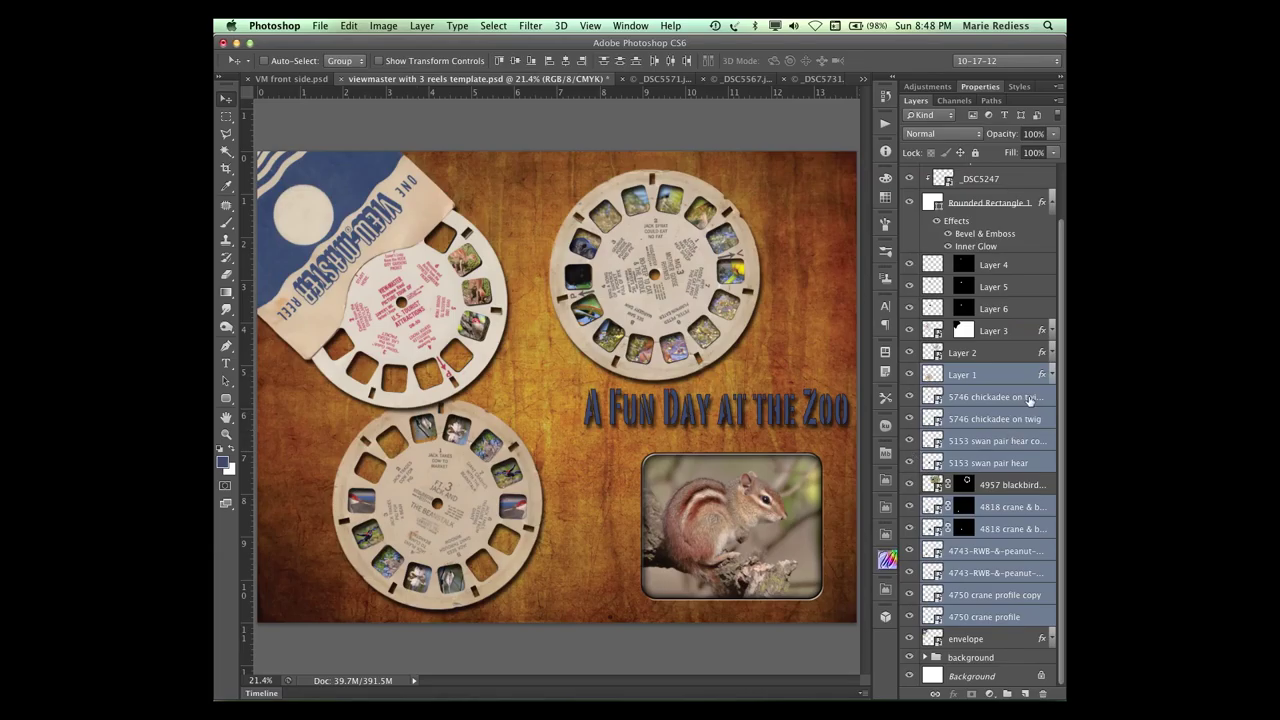
{"action": "left_click", "coordinate": [1030, 401]}
{"action": "left_click_drag", "start_coordinate": [417, 425], "coordinate": [421, 434]}
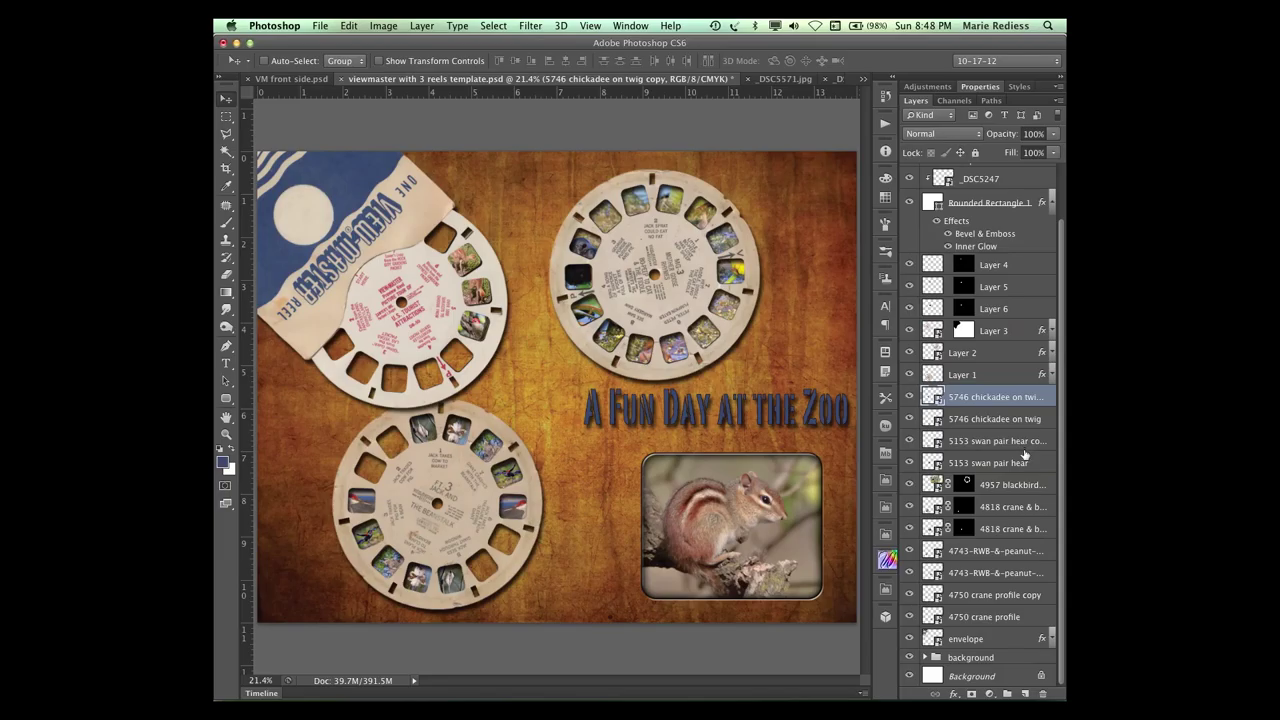
- Select 4957 blackbird and Layer 2, and drag the top-right reel left
{"action": "left_click", "coordinate": [1018, 485]}
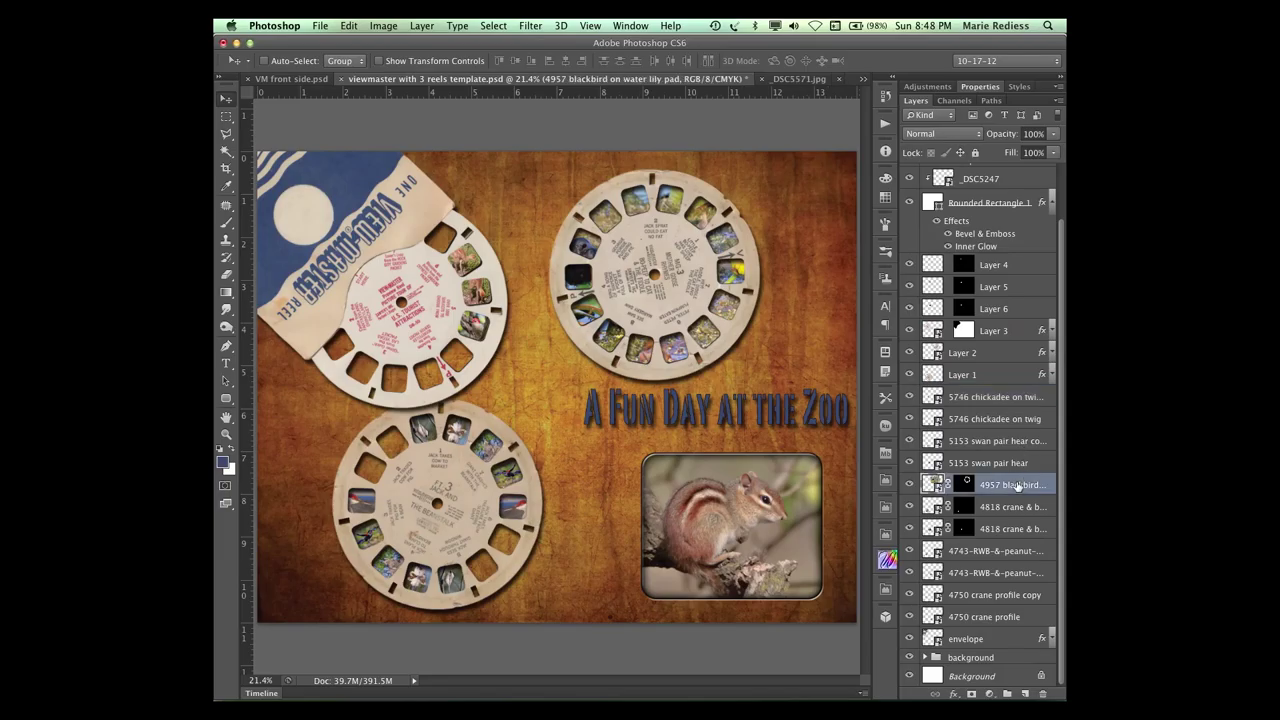
{"action": "left_click", "coordinate": [988, 353], "text": "super"}
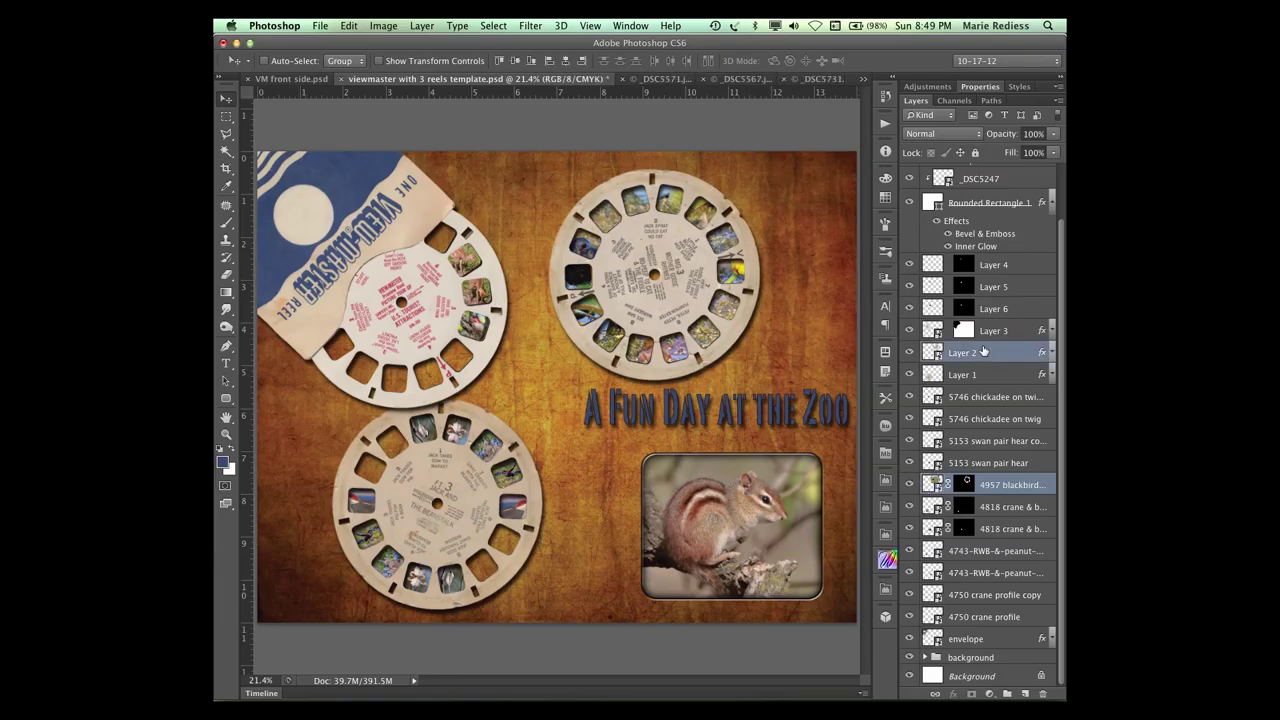
{"action": "left_click_drag", "start_coordinate": [678, 260], "coordinate": [622, 248]}
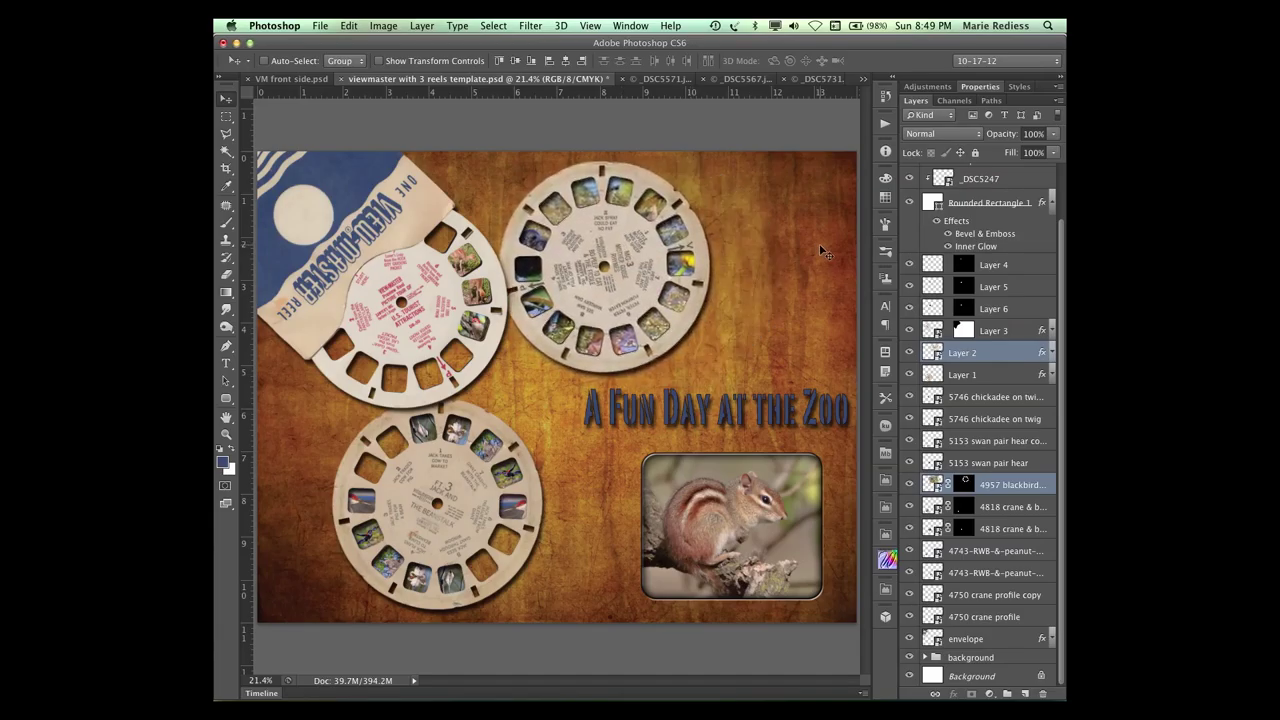
- Move the 'A Fun Day at the Zoo' title left toward the reels
{"action": "left_click", "coordinate": [731, 421]}
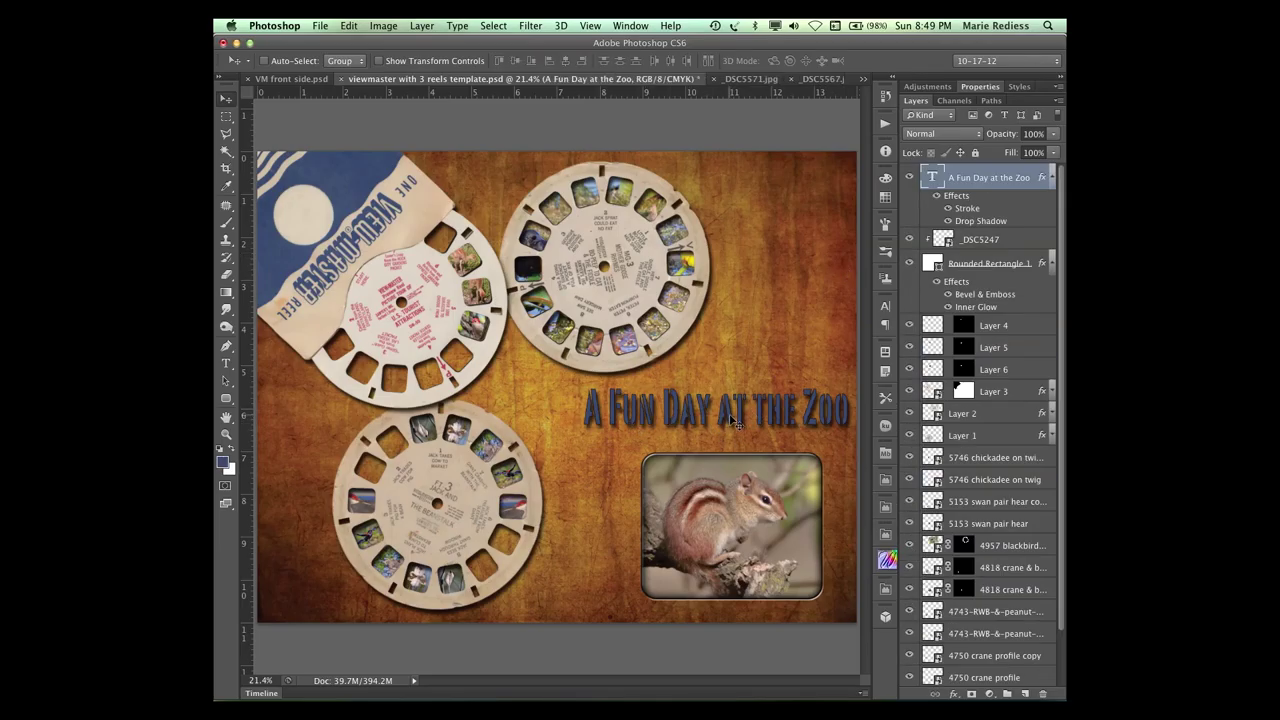
{"action": "left_click_drag", "start_coordinate": [731, 421], "coordinate": [667, 414]}
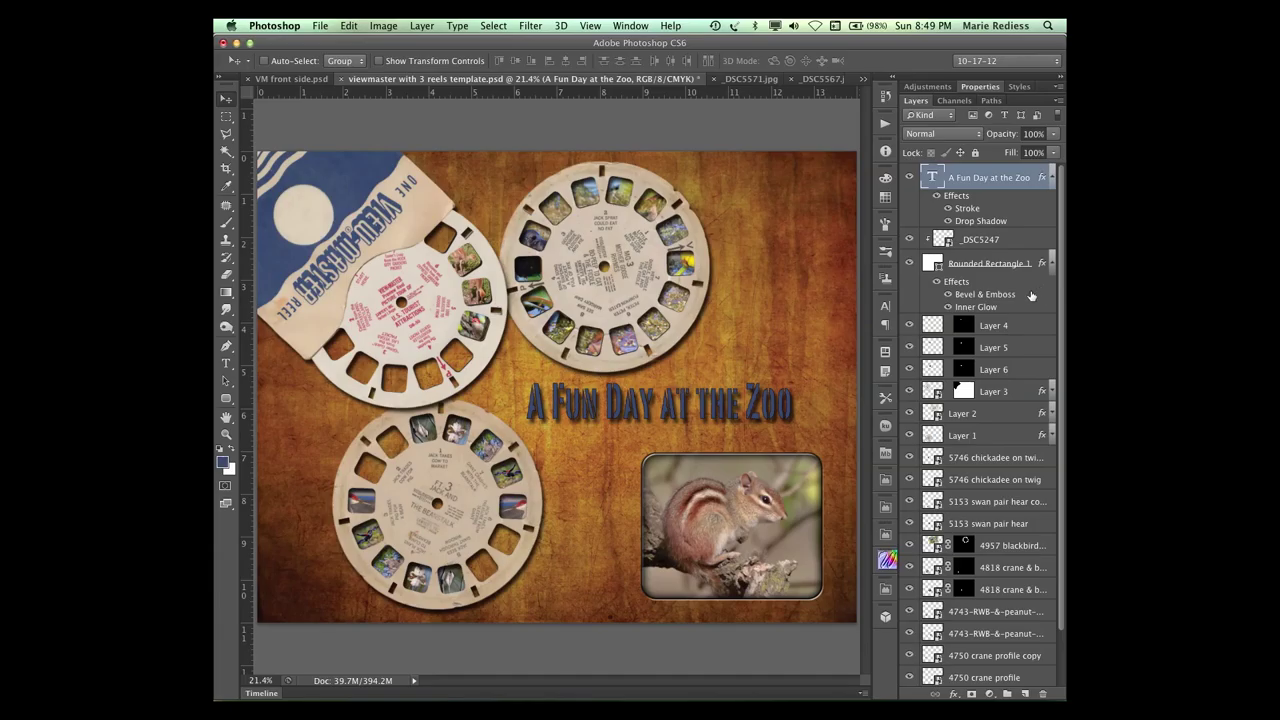
{"action": "left_click", "coordinate": [1052, 264]}
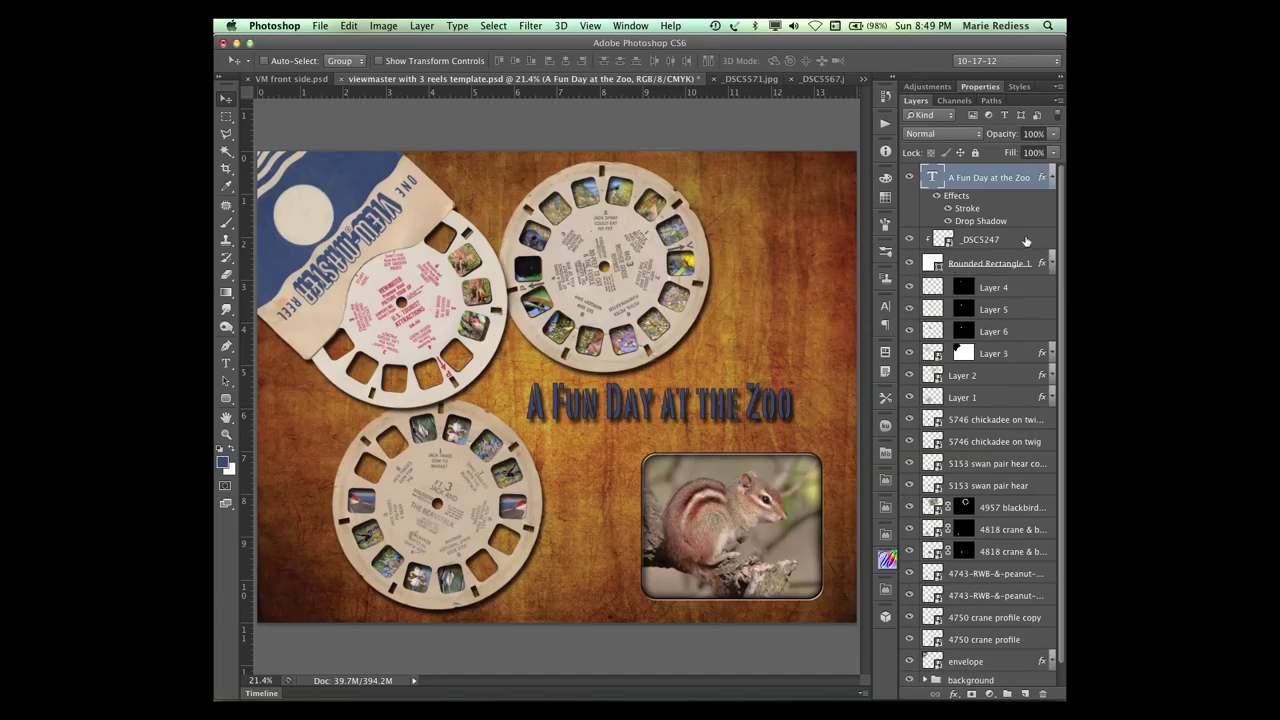
- Move the _DSC5247 photo and Rounded Rectangle 1 together left and slightly up
{"action": "left_click", "coordinate": [1026, 241]}
{"action": "left_click", "coordinate": [1014, 268], "text": "shift"}
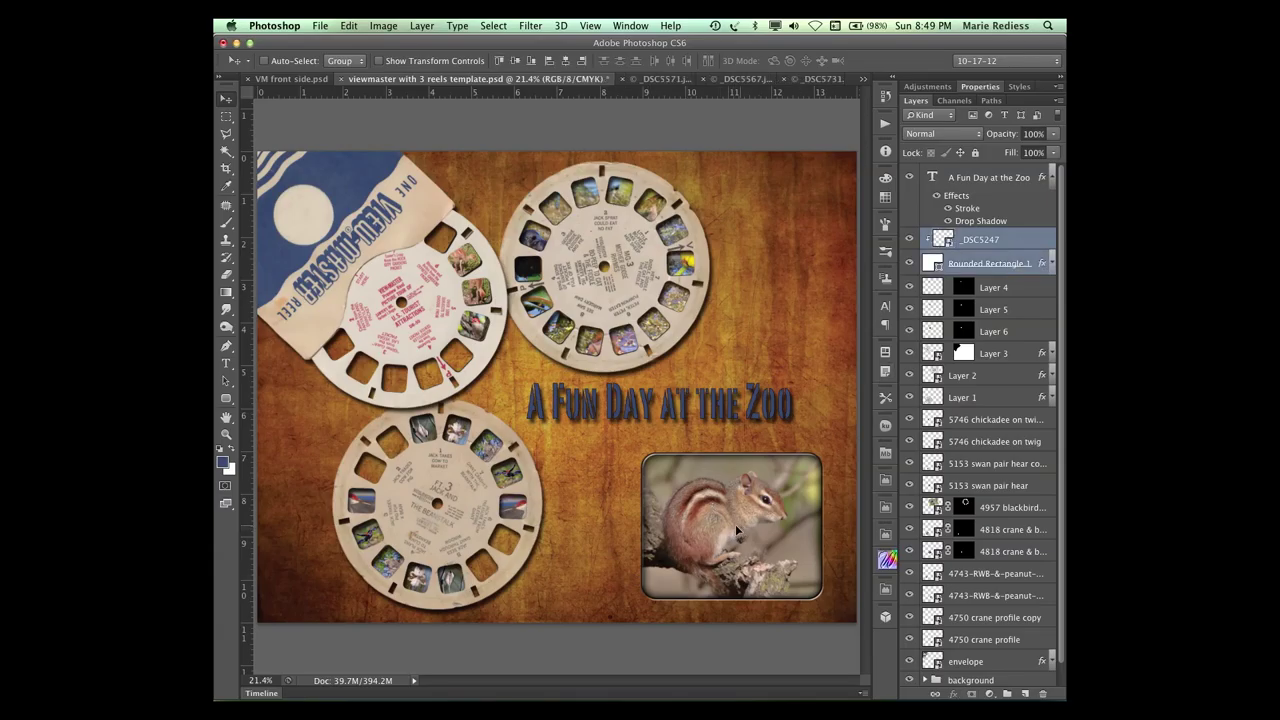
{"action": "left_click_drag", "start_coordinate": [737, 530], "coordinate": [713, 507]}
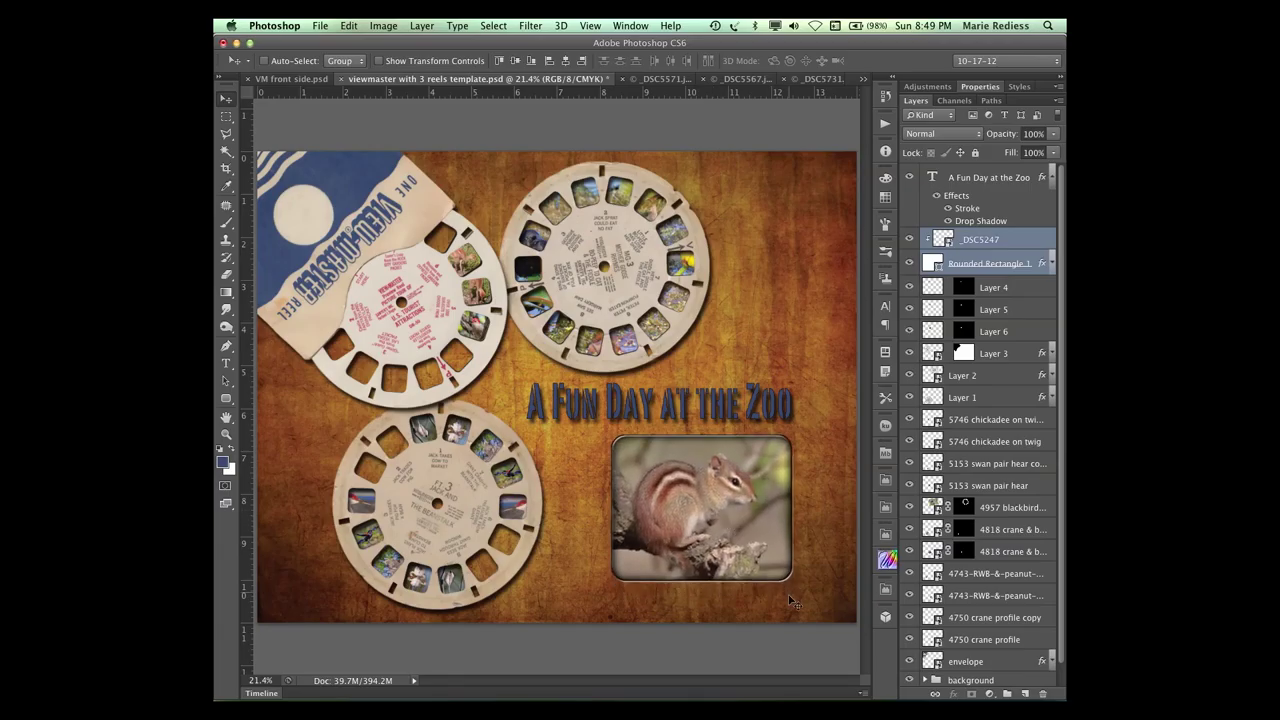